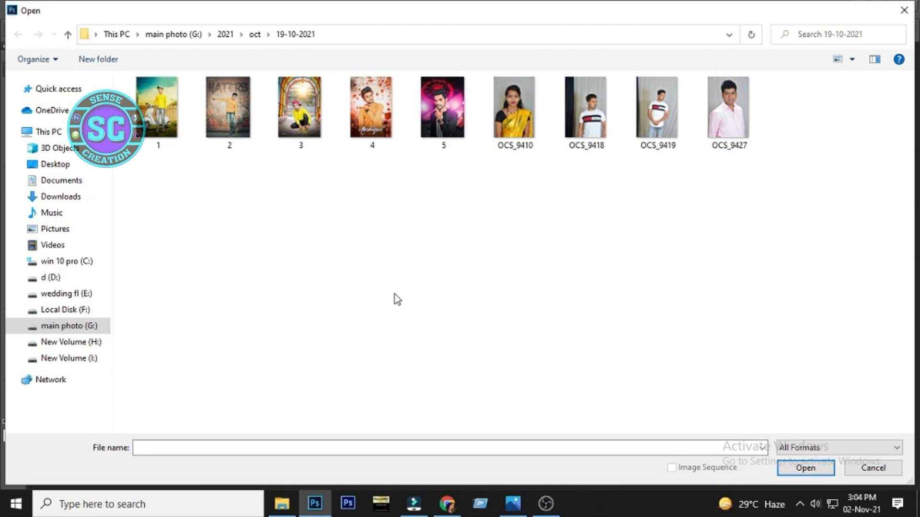
Step: Open the photo OCS_9419 from the 19-10-2021 folder
left_click(680, 139)
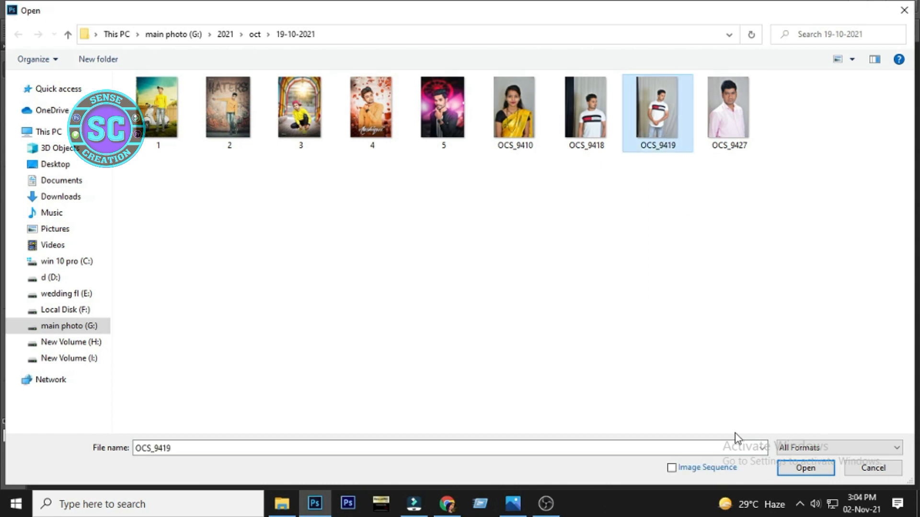
key("Return")
Step: Select the man's jeans and the lower part of his shirt with the Quick Selection tool
key("ctrl+plus")
left_click_drag(503, 452, 433, 261, "space")
key("ctrl+plus")
scroll(401, 314, "up", 2)
key("w")
mouse_move(403, 311)
left_mouse_down()
mouse_move(408, 373)
mouse_move(397, 240)
left_mouse_up()
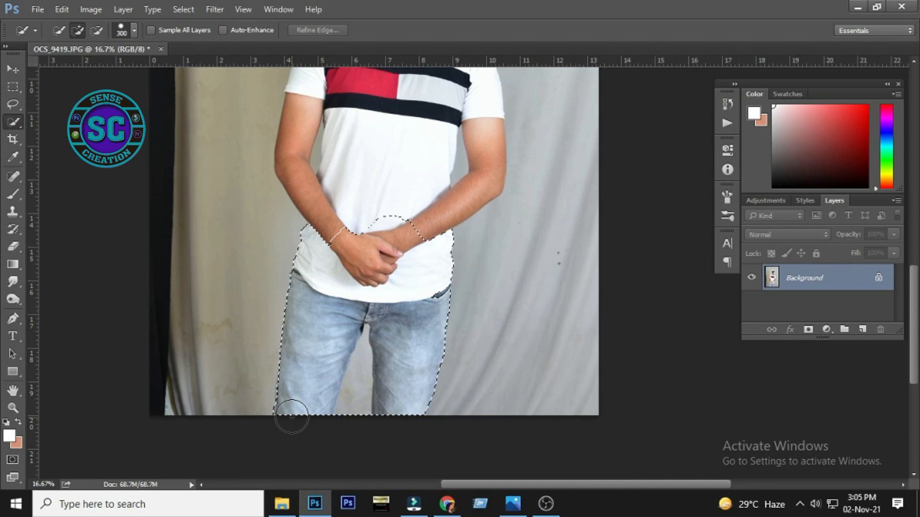
Step: Extend the quick selection over the man's shirt, both arms, neck, face and hair
scroll(291, 416, "up", 5)
left_click_drag(328, 366, 426, 289)
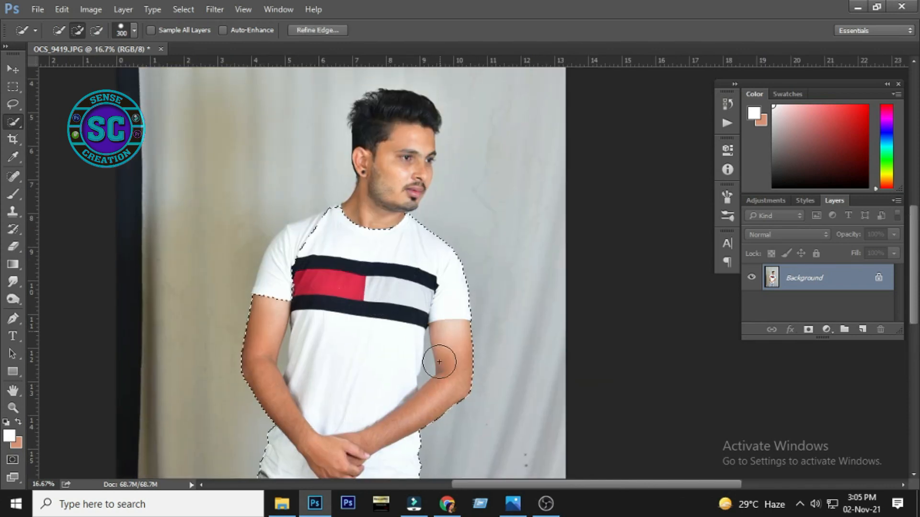
left_click_drag(335, 269, 290, 276)
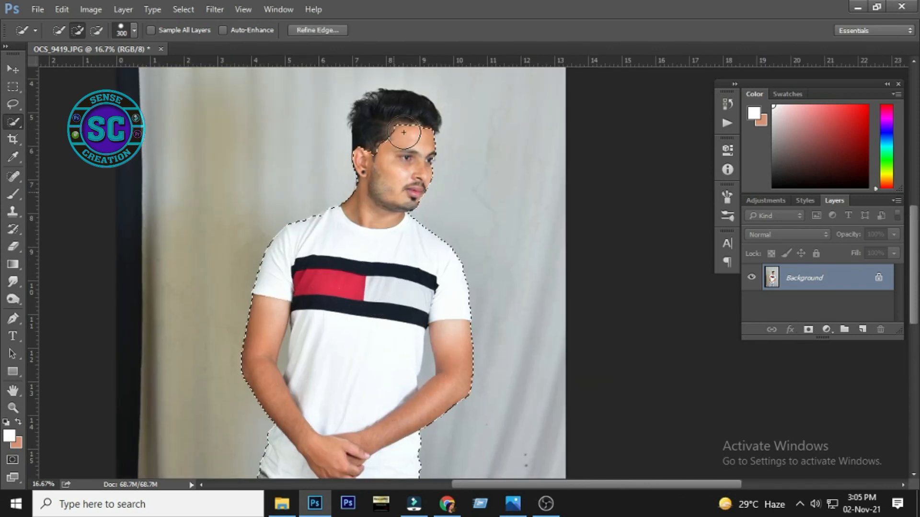
scroll(402, 112, "up", 4)
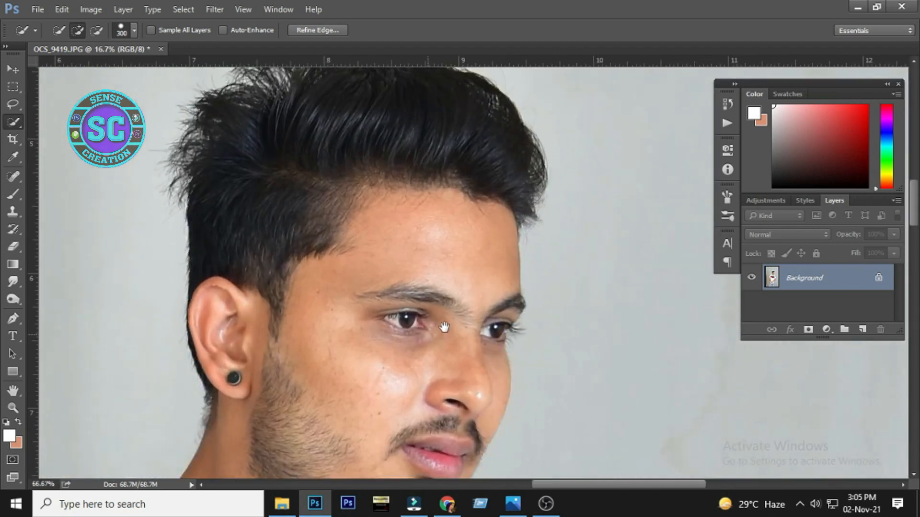
left_click_drag(289, 306, 355, 217)
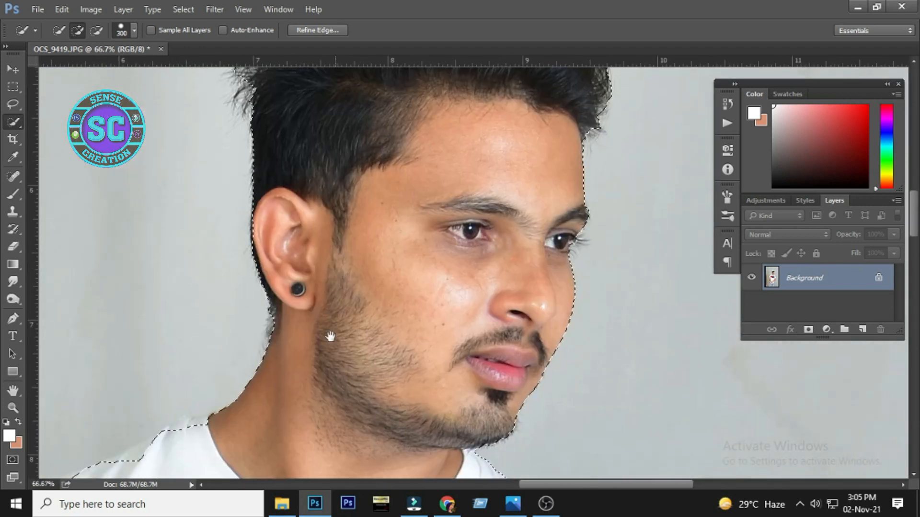
Step: Add the missed shirt edge along the shoulder on the photo's left side to the selection with the Lasso tool
left_click_drag(367, 253, 508, 114)
scroll(337, 312, "up", 1)
key("l")
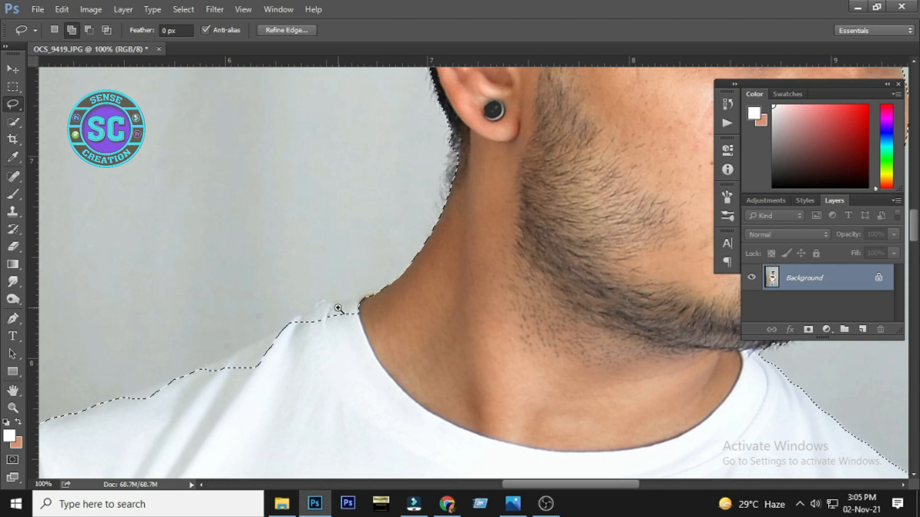
scroll(338, 308, "up", 1)
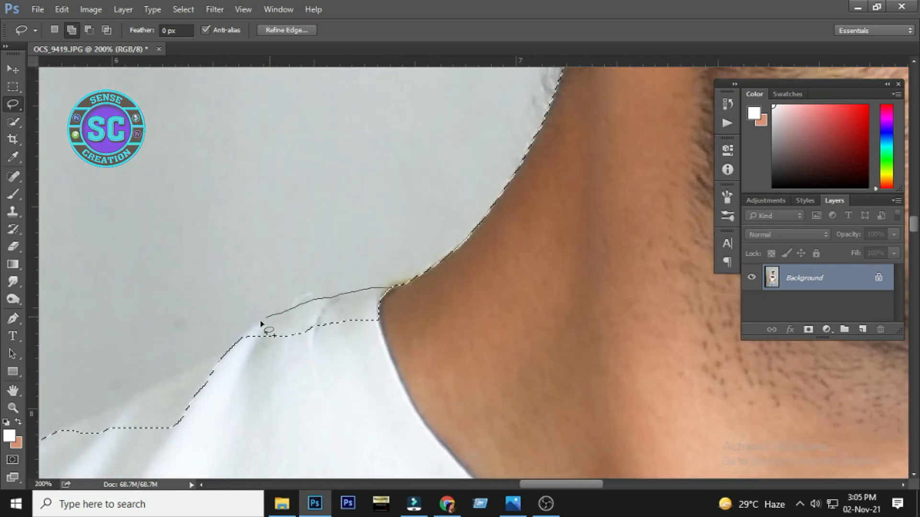
left_click_drag(175, 335, 505, 213)
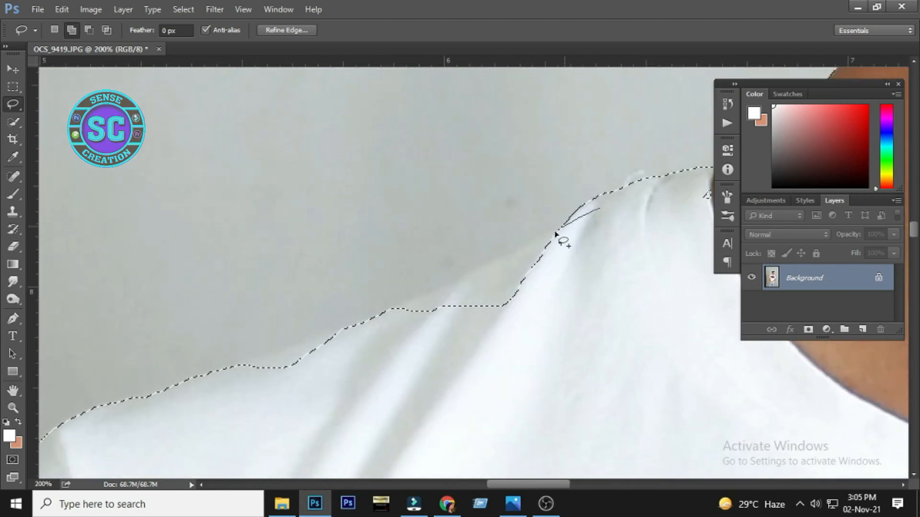
mouse_move(386, 310)
left_mouse_down()
mouse_move(358, 324)
mouse_move(492, 218)
left_mouse_up()
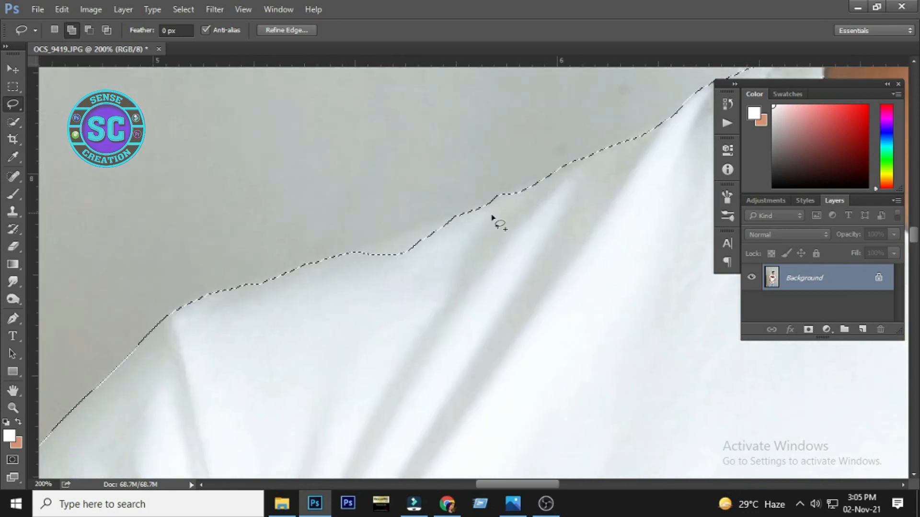
left_click_drag(697, 287, 670, 244)
mouse_move(308, 327)
left_mouse_down()
mouse_move(404, 244)
mouse_move(434, 196)
left_mouse_up()
Step: Subtract the background gap between the torso and the arm on the photo's left side using the Magic Wand
scroll(381, 246, "down", 3)
left_click_drag(342, 330, 359, 125)
mouse_move(279, 312)
left_mouse_down()
mouse_move(306, 186)
mouse_move(320, 247)
left_mouse_up()
scroll(390, 321, "up", 1)
key("w")
key("shift+w")
left_click(421, 335, "alt")
left_click_drag(400, 342, 367, 270)
Step: Clean up the selection around that arm gap with the Lasso, restoring the shadowed shirt edge and forearm area
key("l")
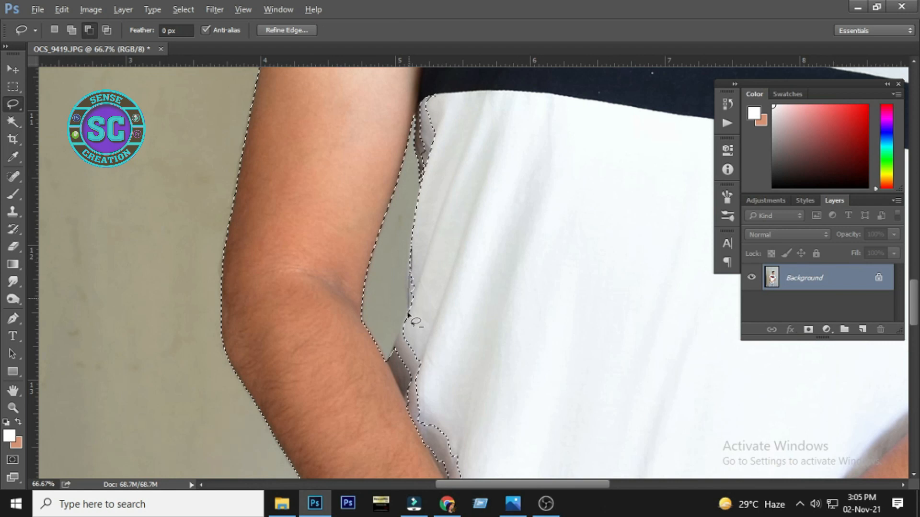
left_click_drag(382, 400, 636, 426)
left_click_drag(402, 222, 402, 177)
key("ctrl+z")
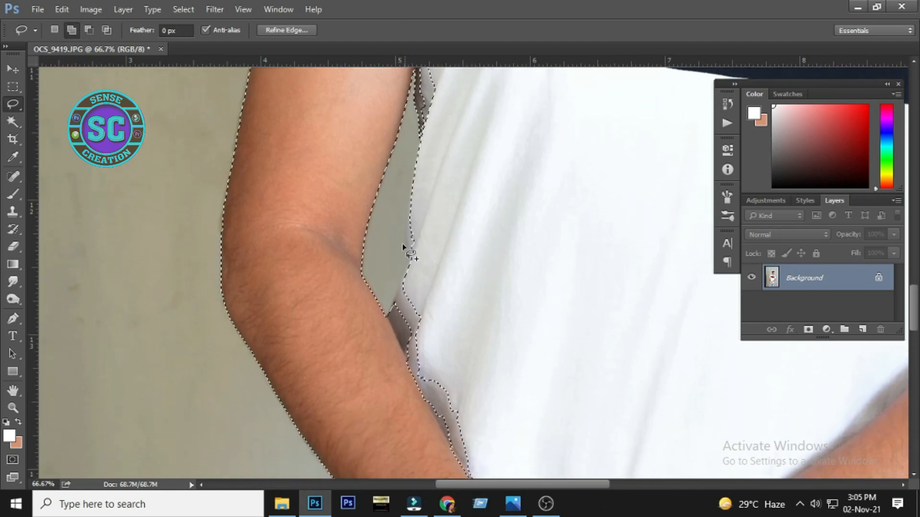
left_click_drag(615, 279, 434, 218)
left_click_drag(434, 243, 459, 395)
left_click(451, 249, "ctrl")
left_click_drag(412, 163, 430, 201)
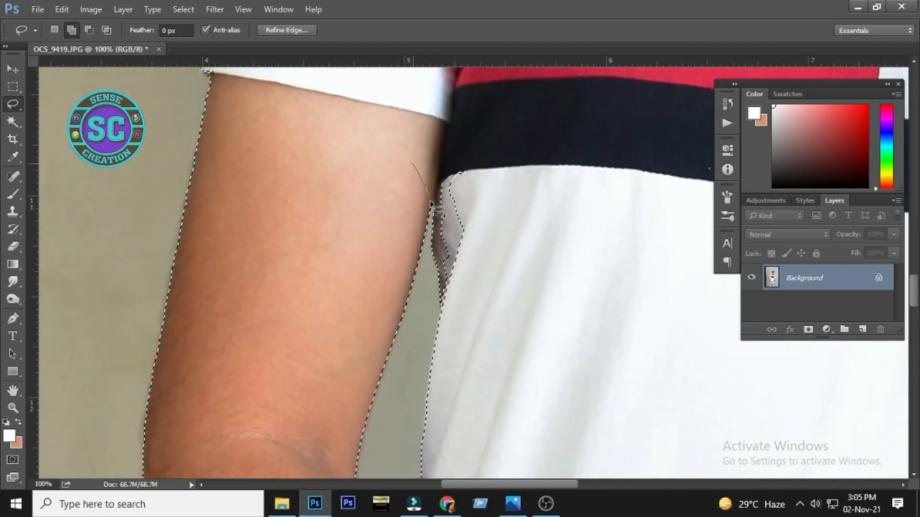
Step: Subtract the background gap between the torso and the arm on the photo's right side with the Magic Wand
scroll(504, 251, "down", 3)
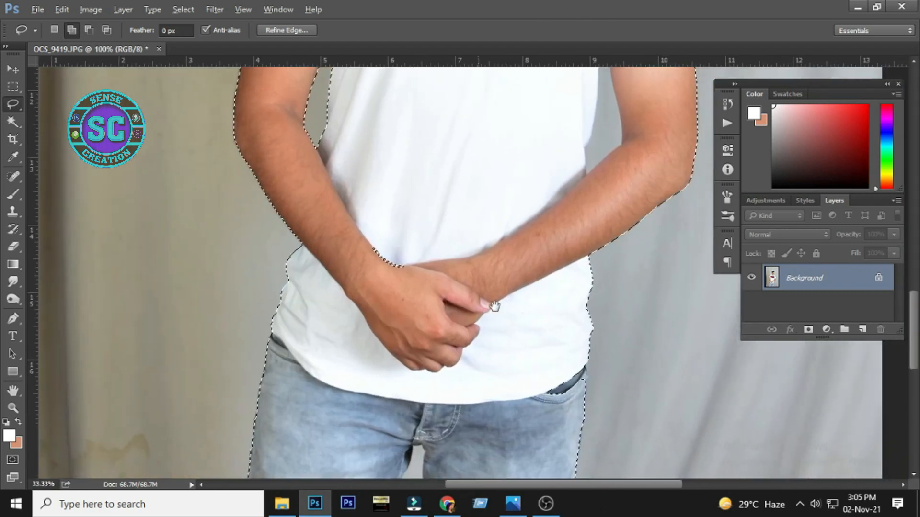
left_click_drag(494, 307, 499, 306)
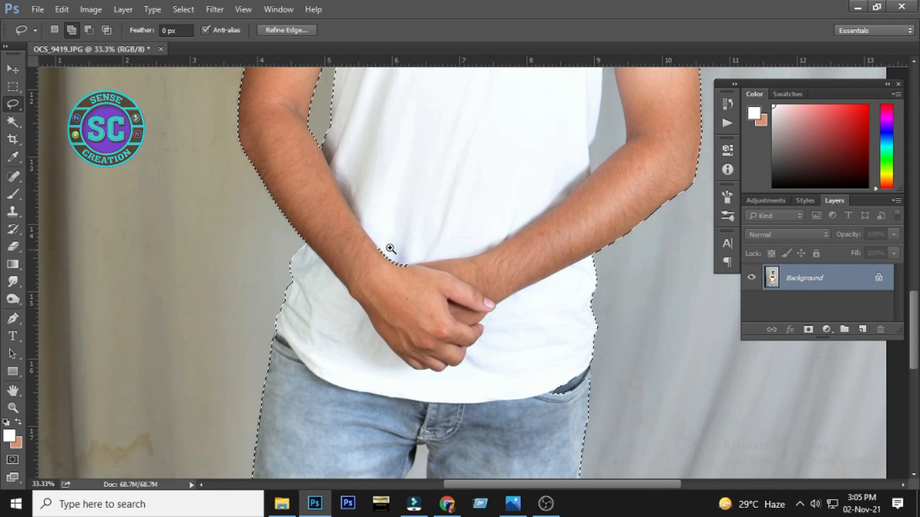
left_click_drag(458, 207, 383, 187)
left_click_drag(424, 320, 361, 400)
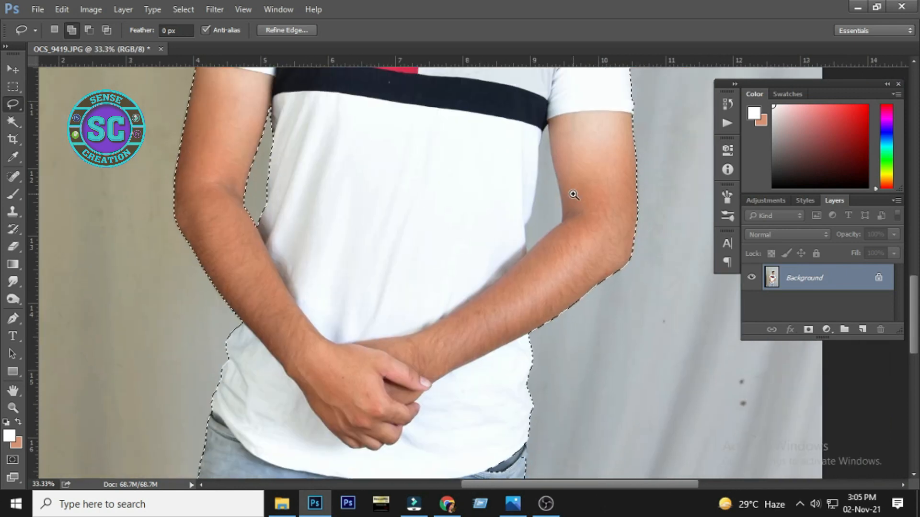
left_click(573, 193, "ctrl")
key("w")
left_click(524, 214)
left_click_drag(536, 216, 528, 236)
Step: Tidy the selection with the Lasso along the shirt and forearm beside the gap on the photo's right side
key("l")
key("alt")
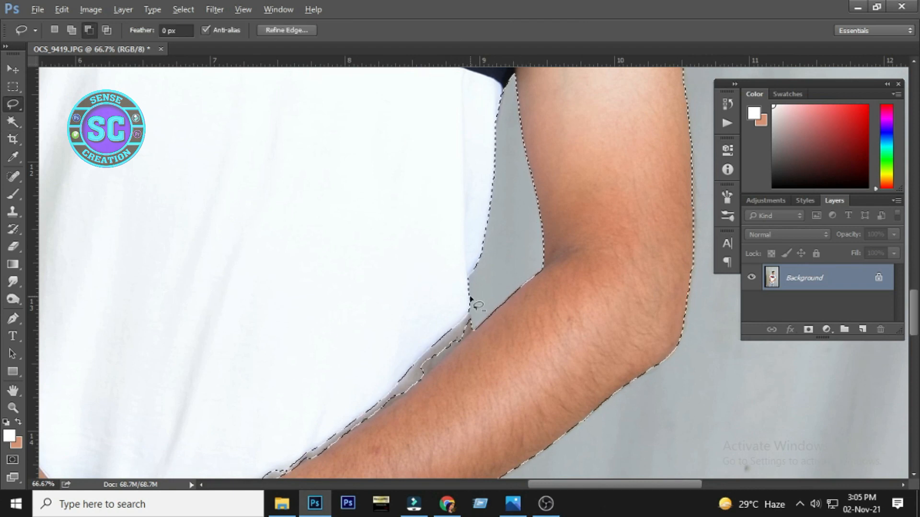
mouse_move(441, 478)
left_mouse_down()
mouse_move(365, 308)
mouse_move(397, 226)
mouse_move(487, 225)
left_mouse_up()
key("shift")
left_click_drag(181, 400, 206, 371)
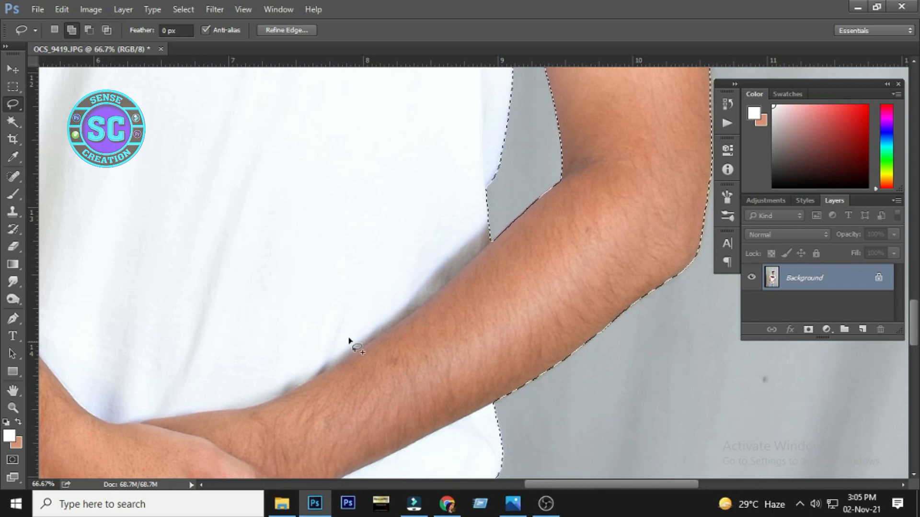
Step: Add the missed jeans pocket and outer hip edge on the photo's right side to the selection with the Lasso
left_click_drag(391, 402, 368, 237)
left_click(370, 238, "alt")
left_click(370, 238, "alt")
left_click(370, 238, "alt")
left_click(370, 239, "alt")
left_click(372, 307, "ctrl")
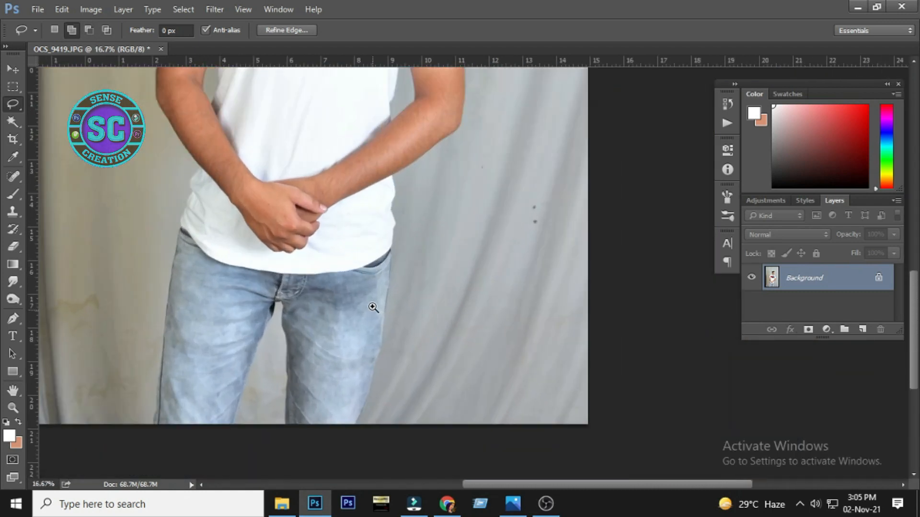
left_click(373, 303, "ctrl")
left_click(374, 301, "ctrl")
left_click(404, 252, "ctrl")
left_click(403, 247, "ctrl")
left_click_drag(404, 171, 404, 198)
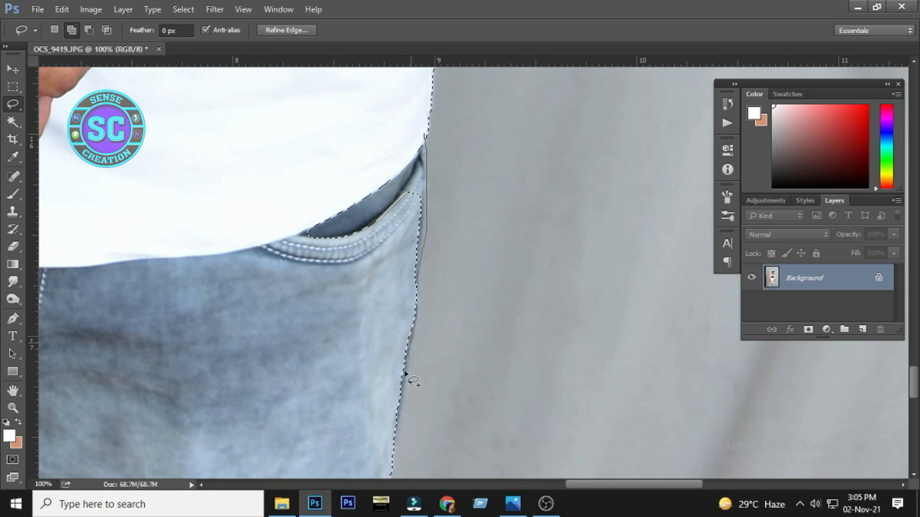
left_click_drag(395, 437, 356, 45)
Step: Subtract the background between the man's legs from the selection with the Quick Selection tool
left_click(446, 239, "alt")
left_click(445, 239, "alt")
left_click(442, 240, "alt")
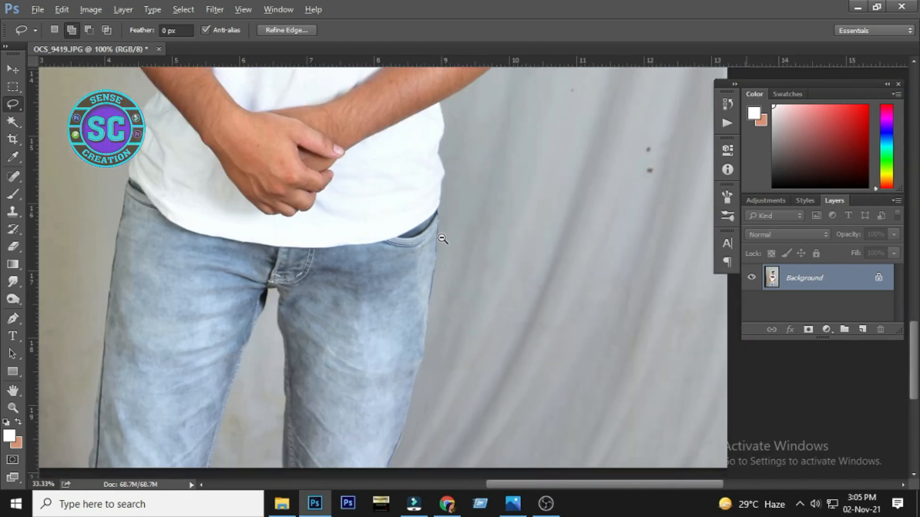
left_click(442, 240, "alt")
left_click(442, 239, "alt")
left_click_drag(277, 320, 279, 348)
left_click(336, 365, "ctrl")
key("w")
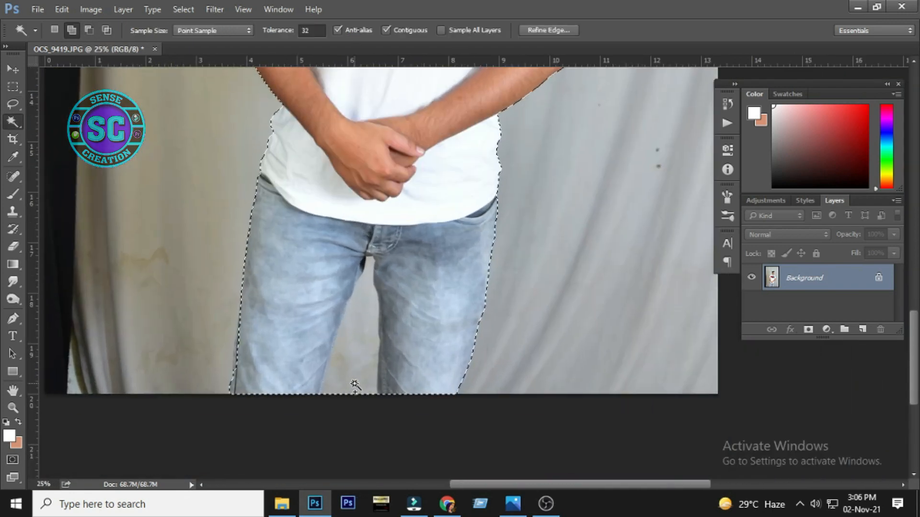
key("shift+w")
left_click_drag(353, 384, 308, 436)
Step: Restore the missing lower inner edge of the jeans leg on the photo's left side with the Lasso
key("v")
left_click(370, 321, "ctrl")
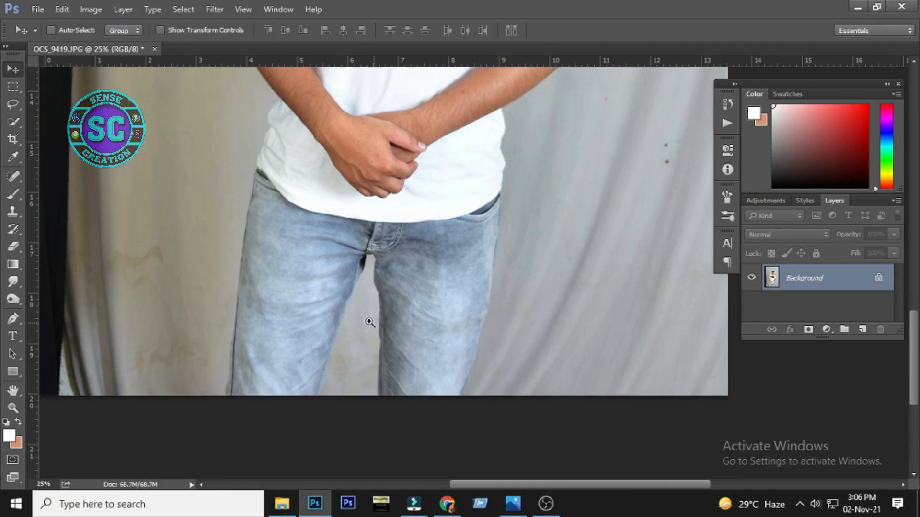
left_click_drag(297, 376, 295, 344)
key("l")
left_click(307, 338, "ctrl")
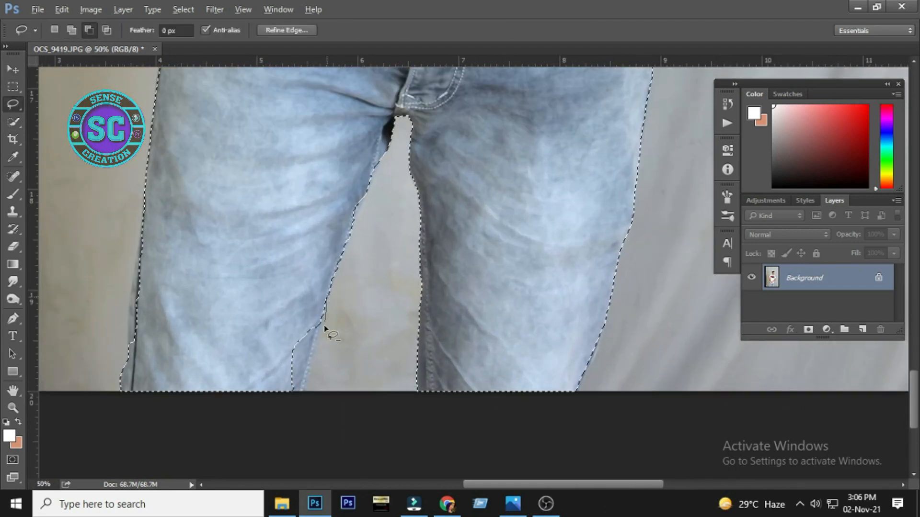
mouse_move(324, 307)
left_mouse_down()
mouse_move(279, 247)
mouse_move(326, 297)
left_mouse_up()
scroll(326, 314, "up", 1)
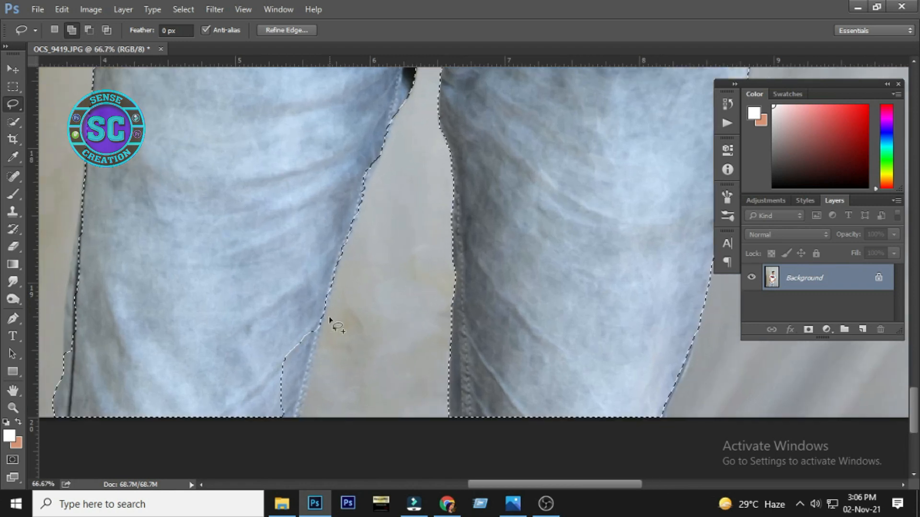
left_click_drag(307, 387, 236, 256)
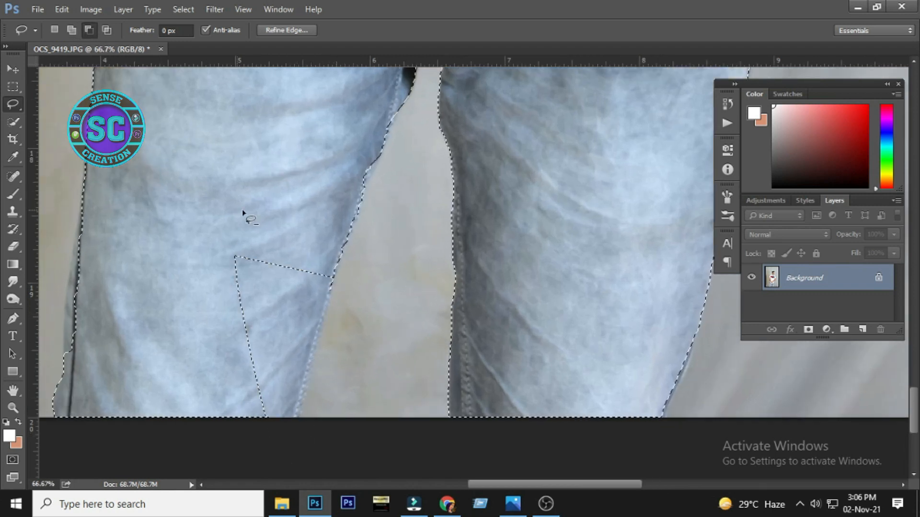
key("ctrl+z")
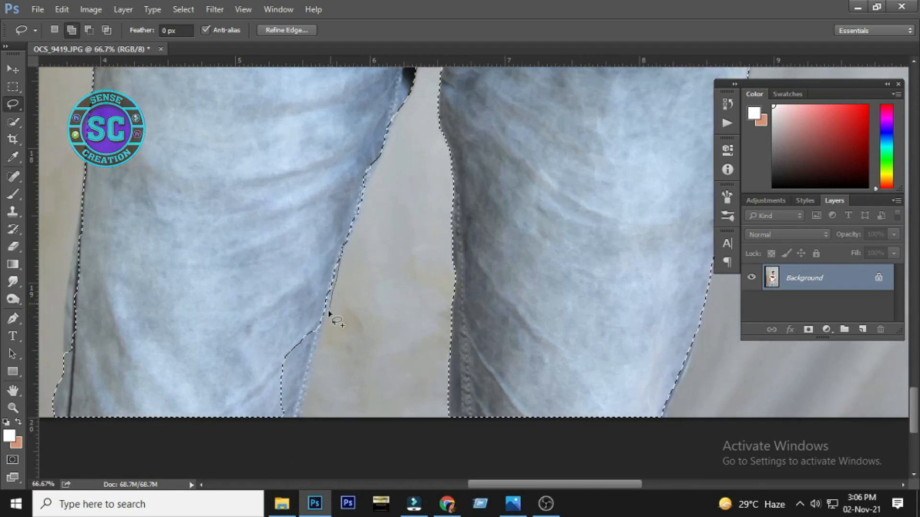
left_click_drag(275, 161, 263, 329)
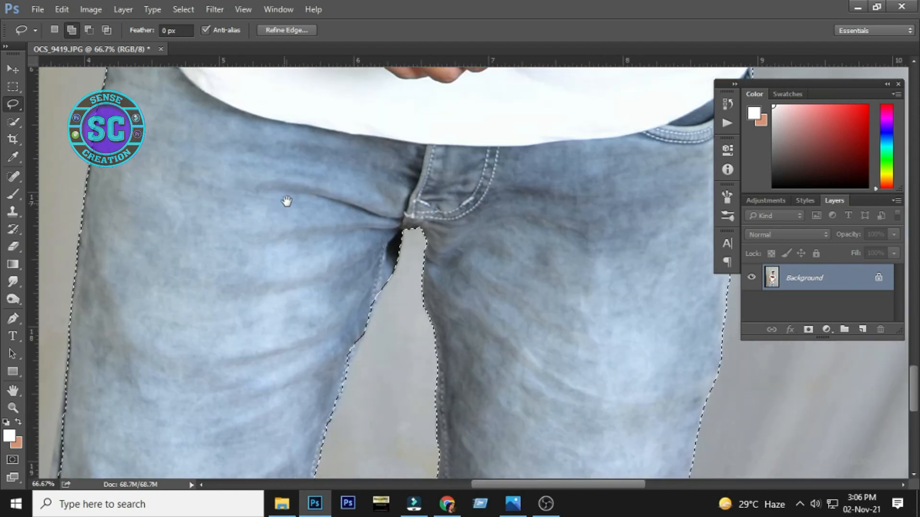
Step: Refine the selection with the Lasso along the inner jeans seam from the crotch down the leg on the photo's left side
scroll(377, 301, "up", 1)
left_click_drag(374, 295, 386, 229)
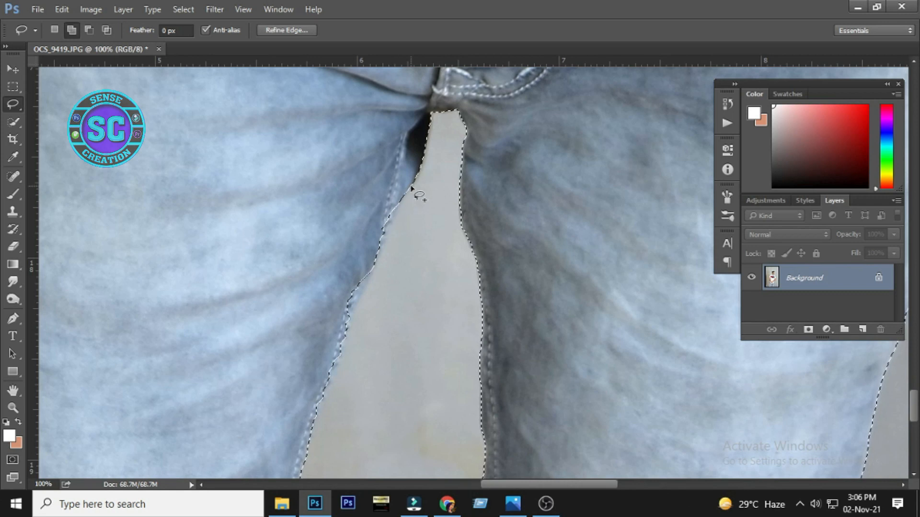
left_click_drag(266, 394, 269, 374)
left_click_drag(356, 306, 350, 189)
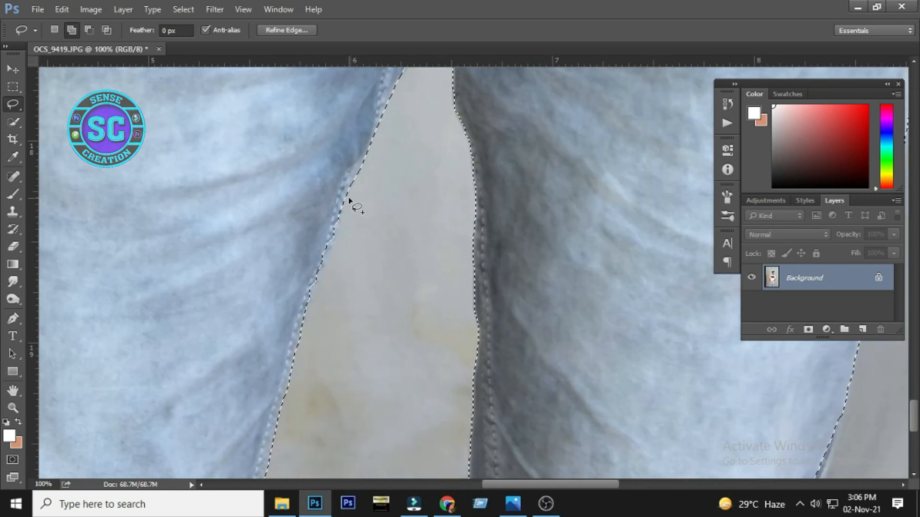
left_click_drag(66, 345, 331, 216)
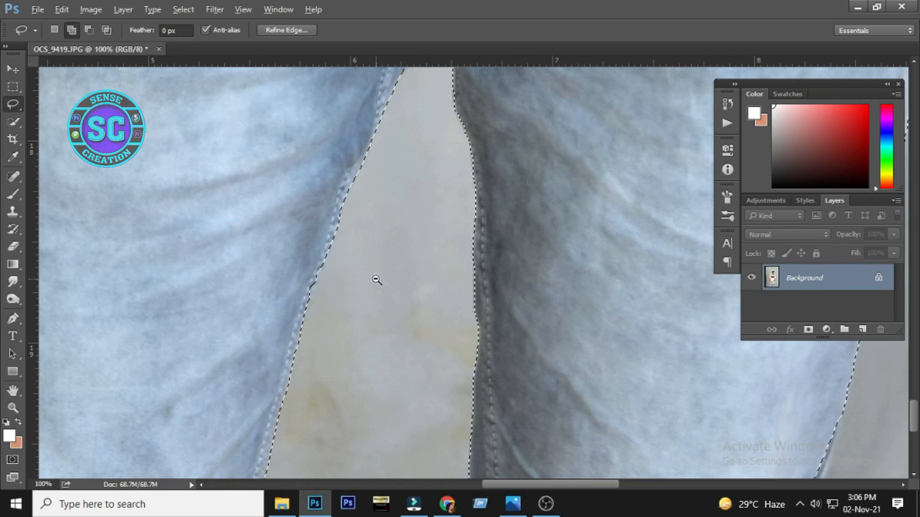
Step: Add the missed outer edge of the jeans leg on the photo's left side to the selection with the Lasso
scroll(376, 281, "down", 2)
left_click_drag(194, 209, 324, 267)
left_click_drag(244, 342, 340, 284)
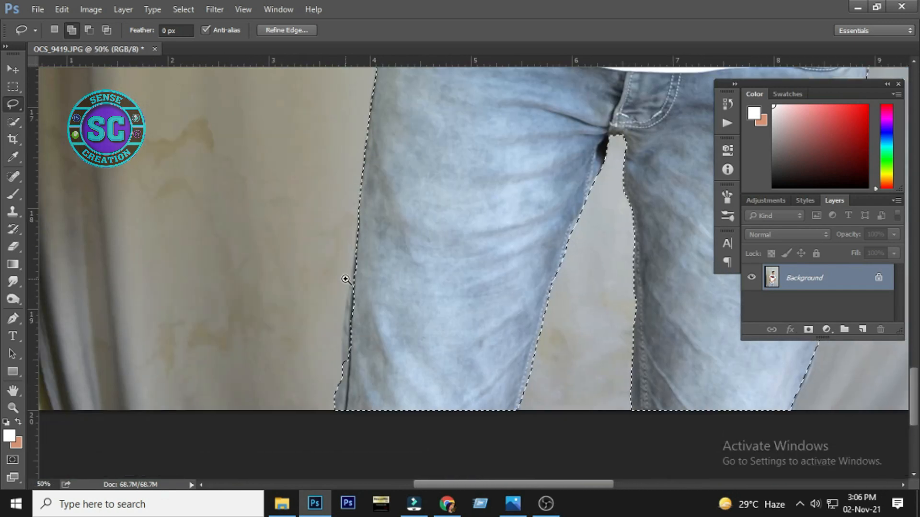
scroll(358, 280, "up", 2)
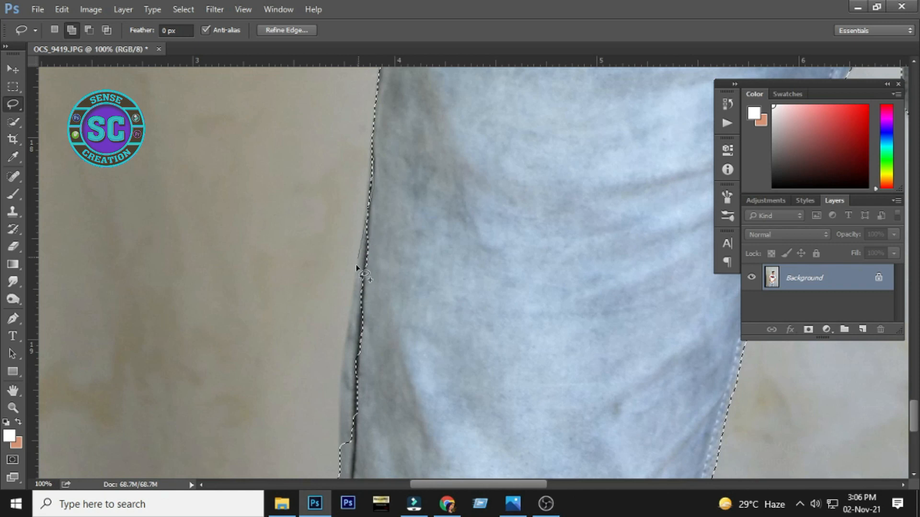
left_click_drag(337, 423, 353, 458)
left_click(507, 309, "alt")
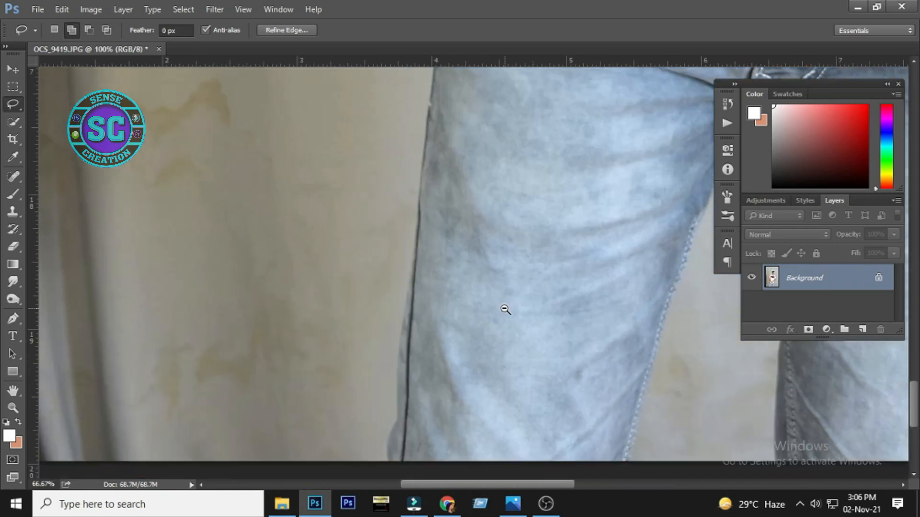
left_click(507, 310, "alt")
left_click(507, 310, "alt")
left_click_drag(564, 334, 450, 354)
left_click_drag(493, 163, 450, 306)
left_click_drag(516, 199, 509, 317)
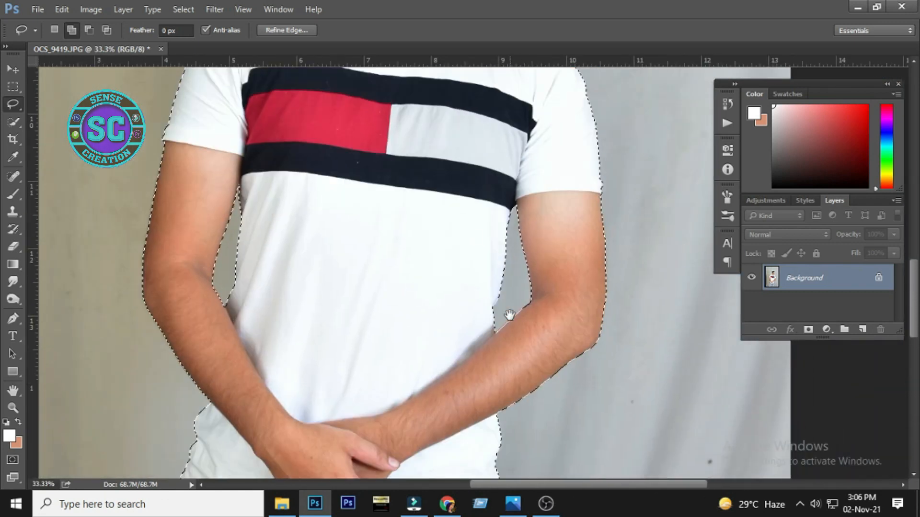
Step: Refine the selection edge around the man's hair with the Refine Edge brush at size 60, covering the back, top and front hairline
left_click_drag(398, 218, 395, 337)
left_click_drag(383, 234, 480, 303)
left_click_drag(590, 263, 486, 287)
left_click_drag(484, 364, 384, 224)
left_click(426, 189, "ctrl")
left_click(425, 189, "ctrl")
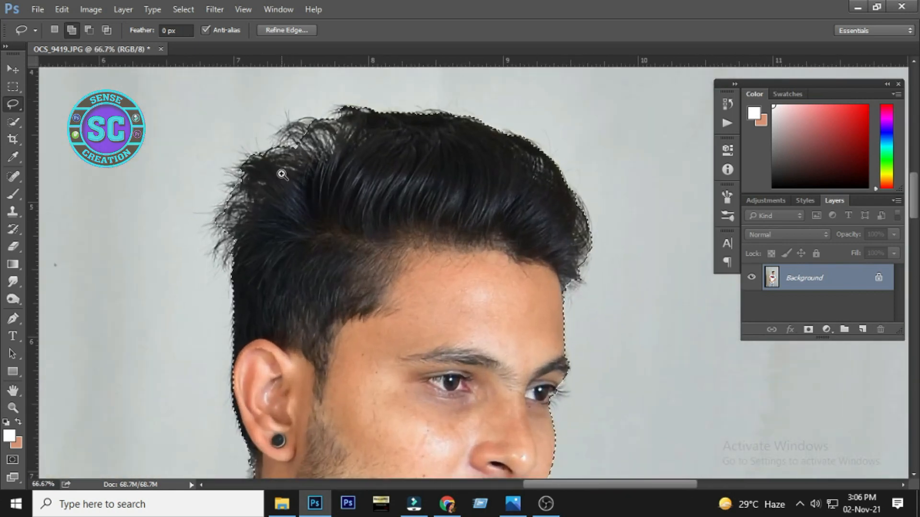
key("w")
left_click(330, 30)
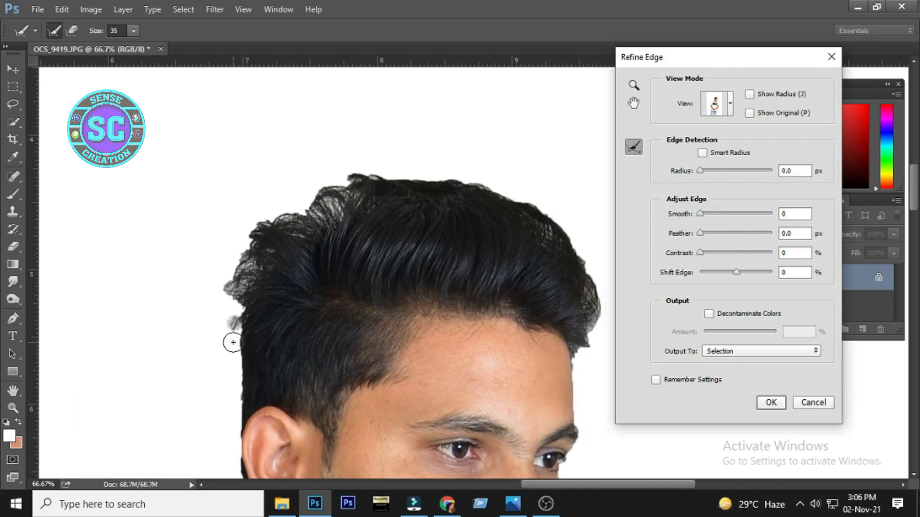
left_click_drag(234, 297, 230, 412)
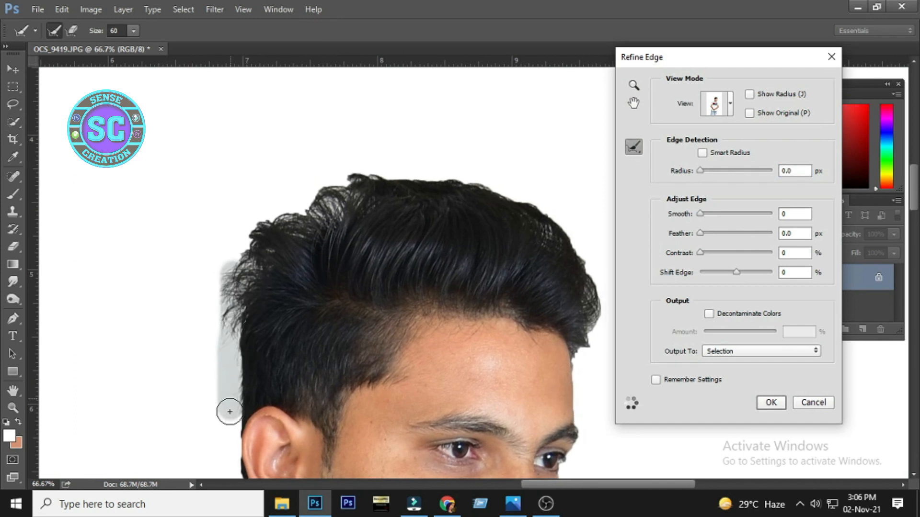
left_click_drag(224, 451, 227, 277)
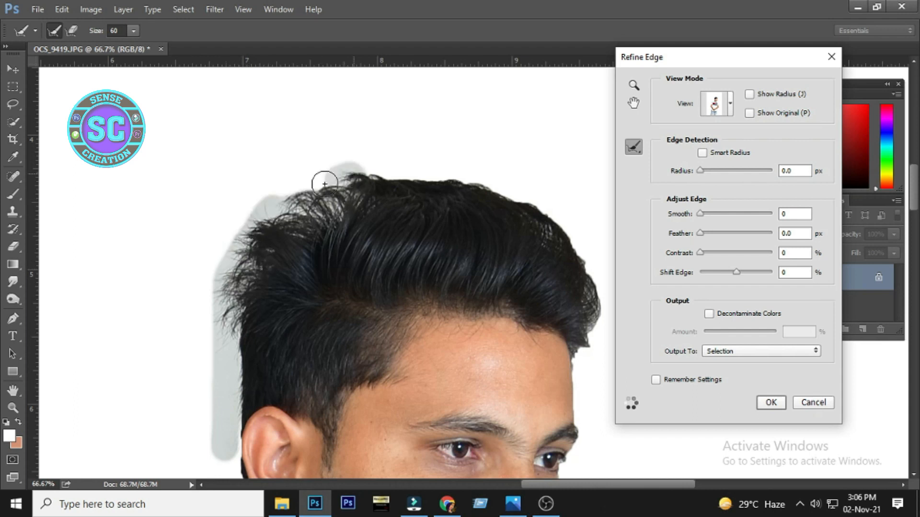
mouse_move(287, 196)
left_mouse_down()
mouse_move(309, 169)
mouse_move(452, 175)
mouse_move(544, 213)
mouse_move(604, 306)
left_mouse_up()
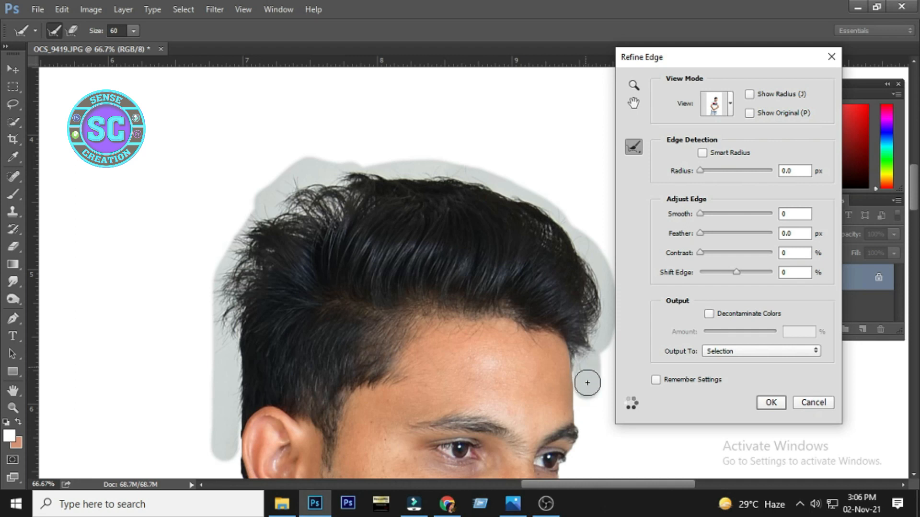
left_click(772, 403)
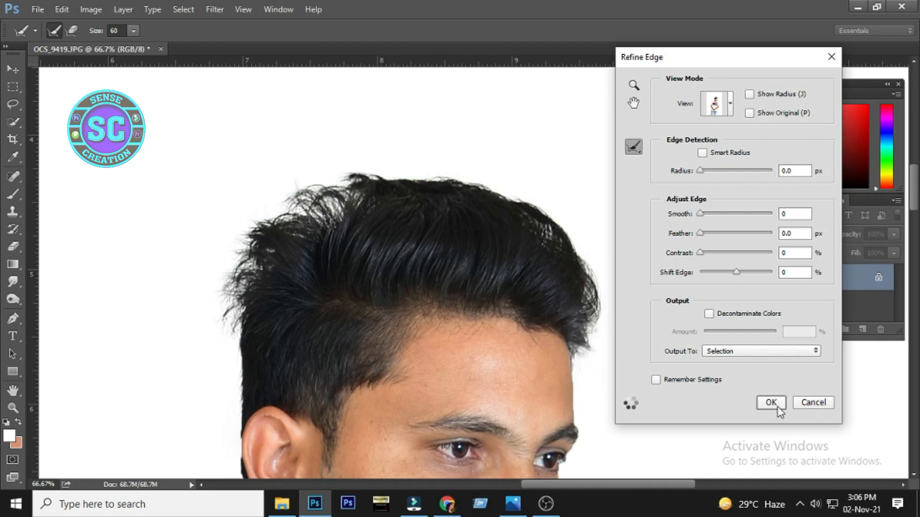
Step: Refine the selection around the protruding eyebrow and eyelashes with a size 25 Refine Edge brush and output the result as a selection
left_click_drag(547, 427, 376, 314)
key("ctrl+plus")
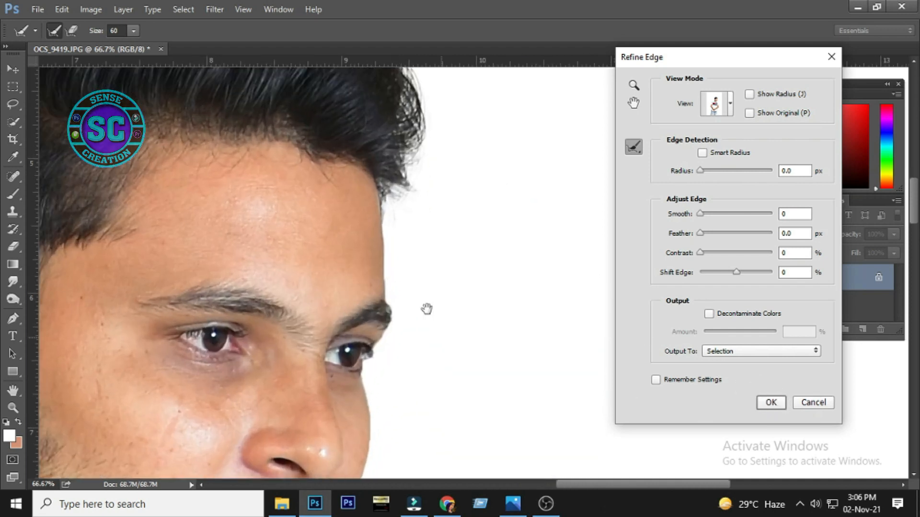
key("bracketleft")
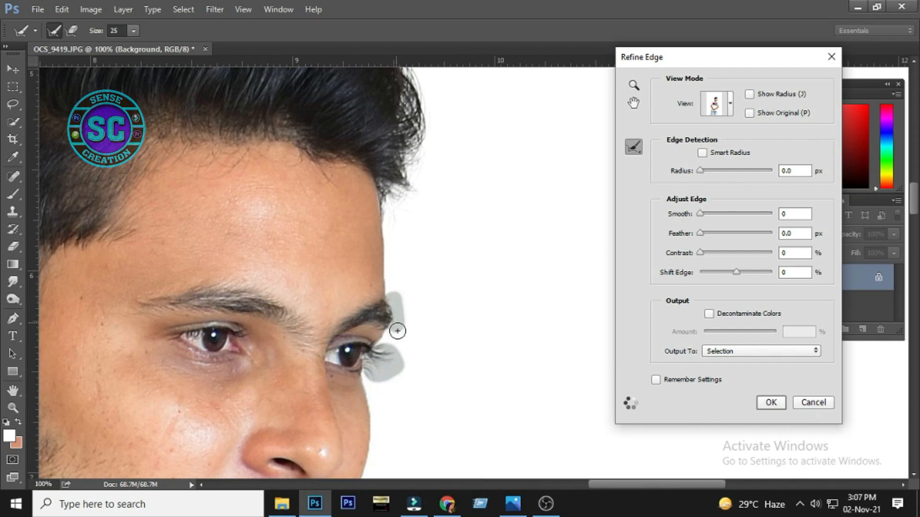
left_click(771, 403)
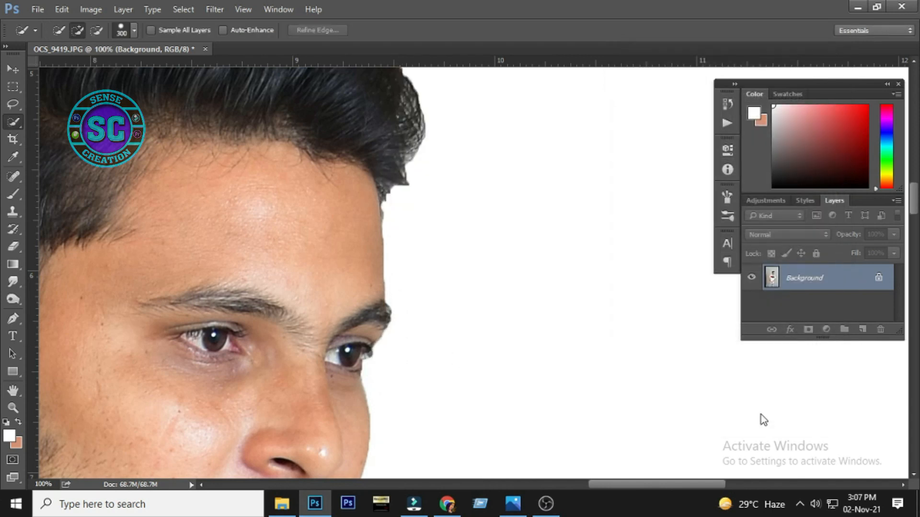
Step: Hide the studio backdrop by adding a layer mask to the photo layer from the refined selection
key("v")
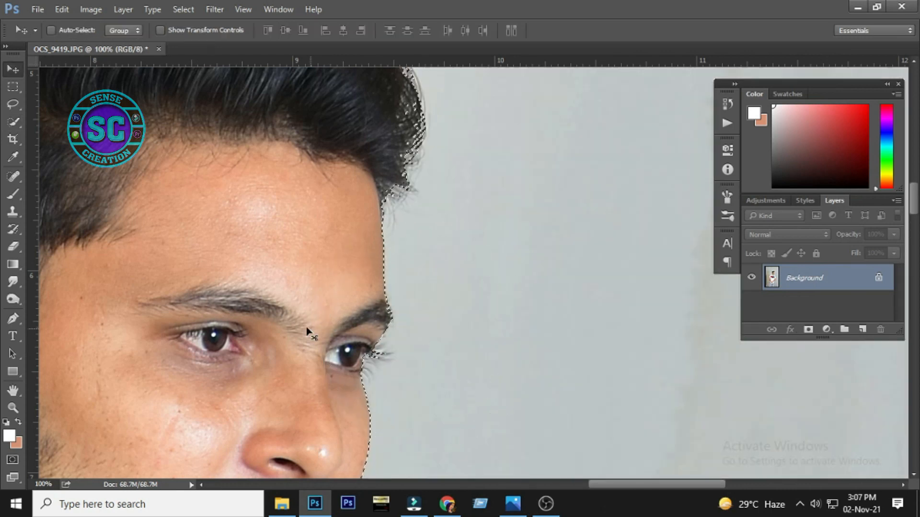
scroll(307, 328, "down", 4)
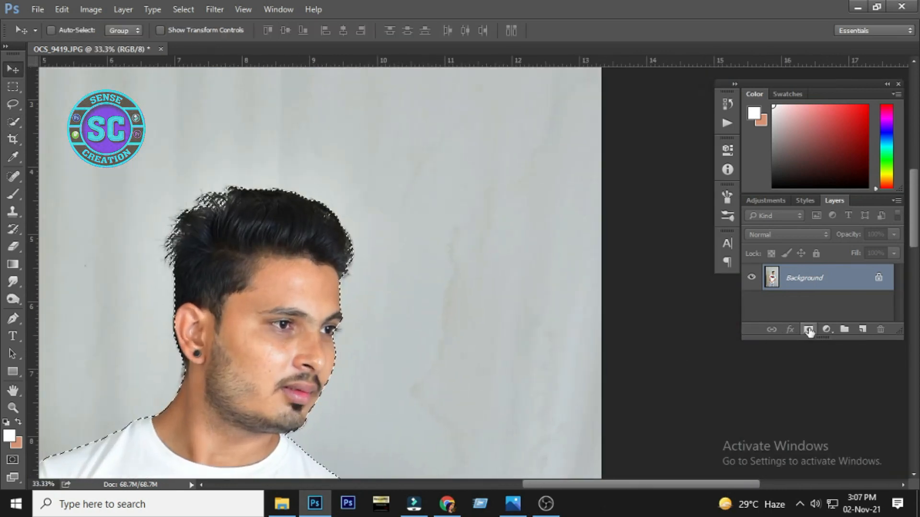
left_click(809, 329)
scroll(349, 405, "up", 1)
scroll(394, 337, "down", 4)
scroll(433, 345, "up", 2)
scroll(434, 345, "down", 2)
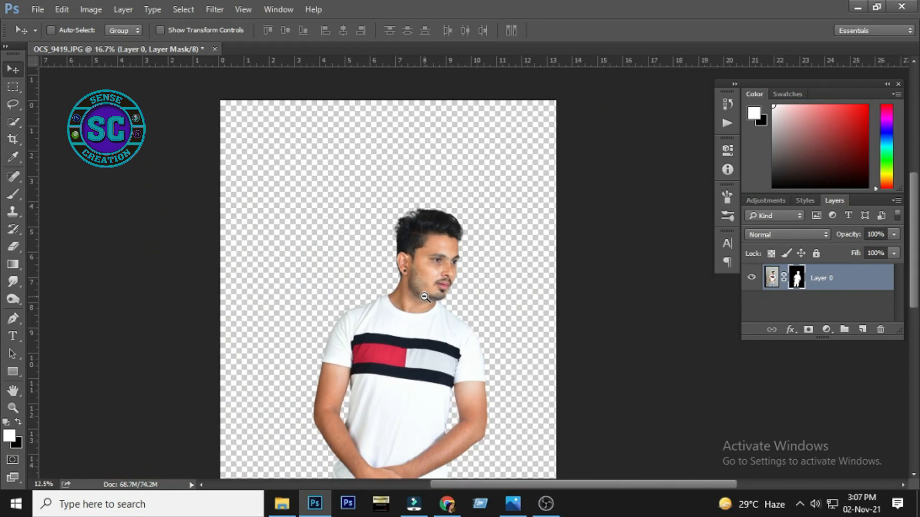
scroll(447, 332, "up", 1)
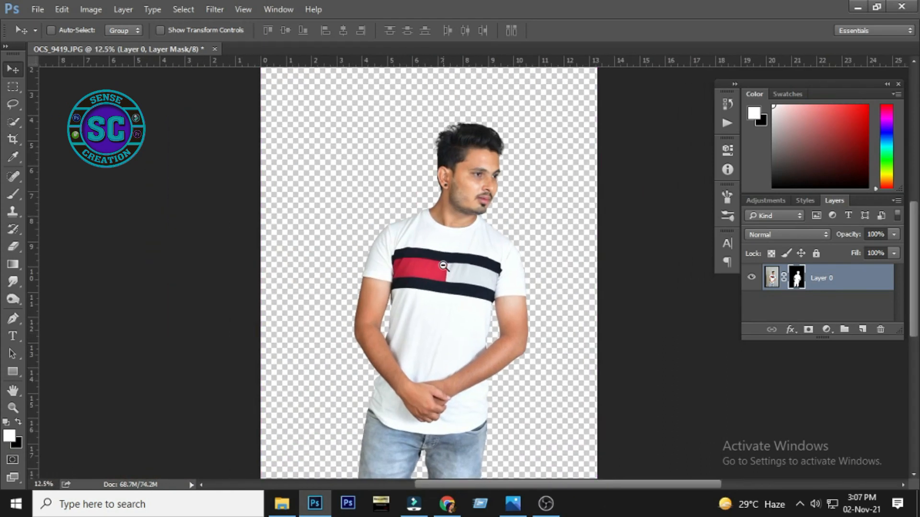
Step: Extend the canvas above the man and to both sides with the Crop tool
scroll(562, 182, "down", 1)
key("c")
left_click_drag(583, 109, 618, 19)
key("Return")
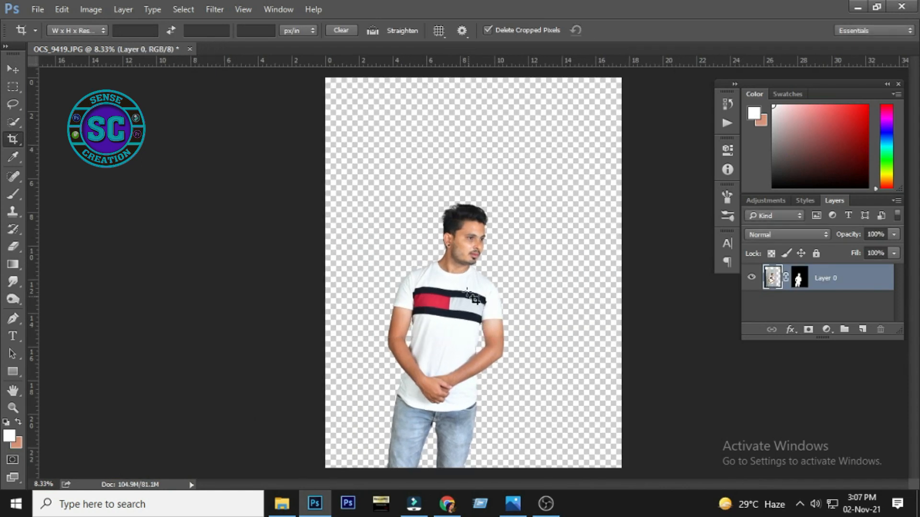
key("v")
key("ctrl+0")
Step: Switch to File Explorer and preview the Happy Diwali image f769a176912f8ba39ac6de26baff495b in the Desktop folder
left_click(281, 503)
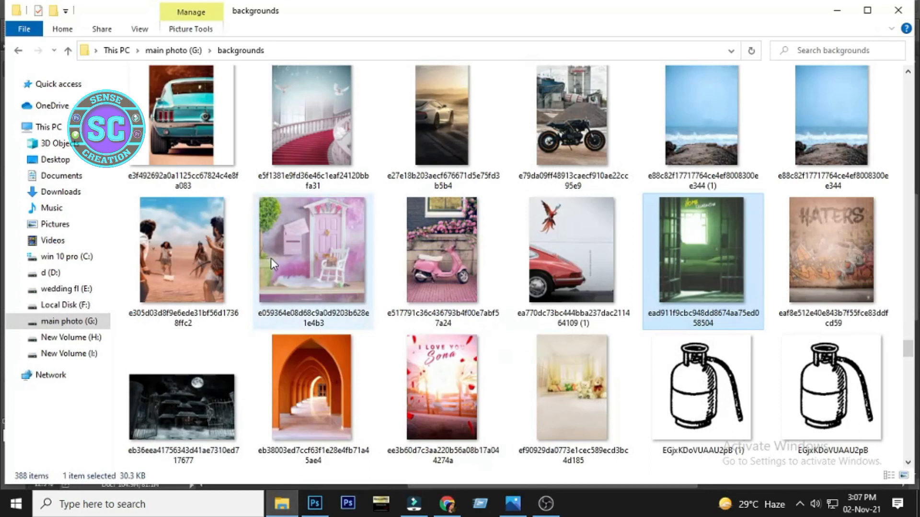
left_click(58, 165)
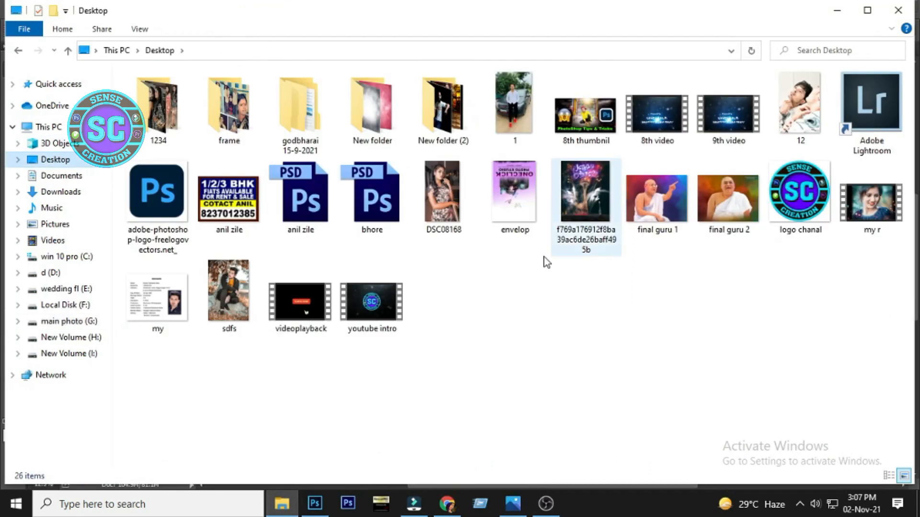
left_click(591, 214)
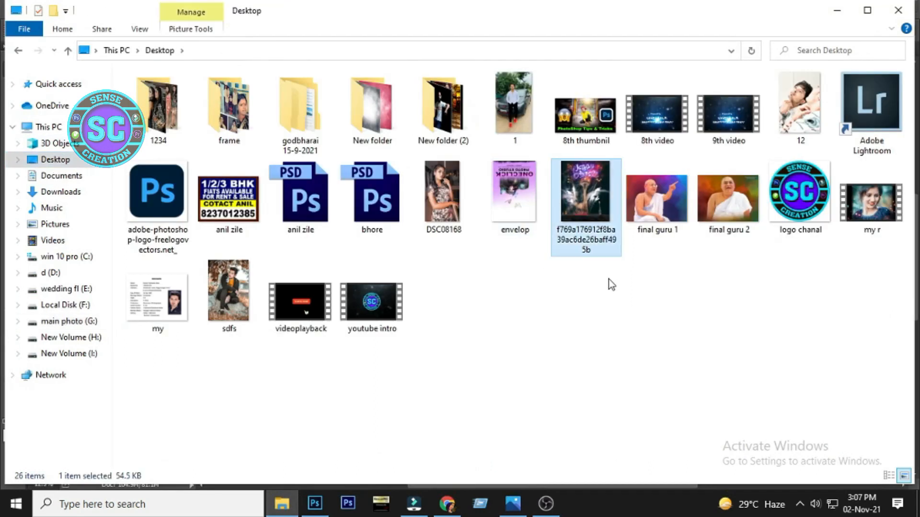
key("Return")
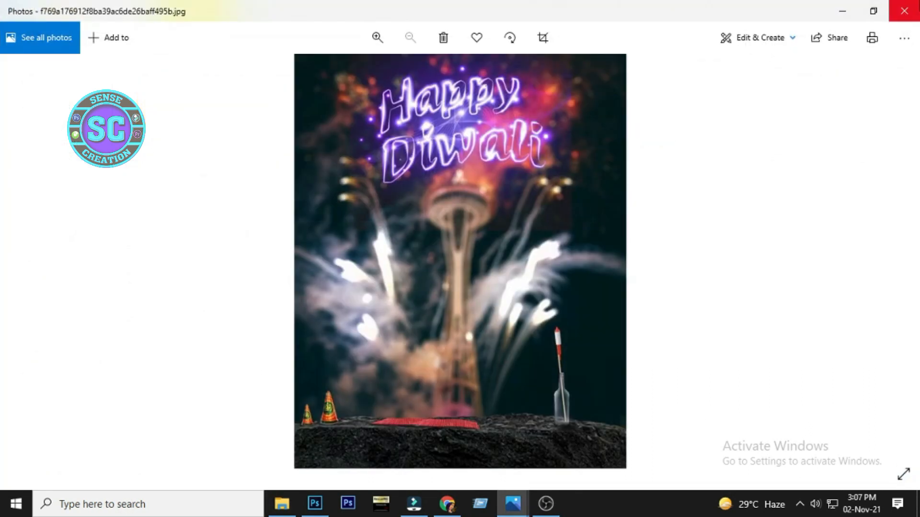
scroll(450, 131, "up", 4)
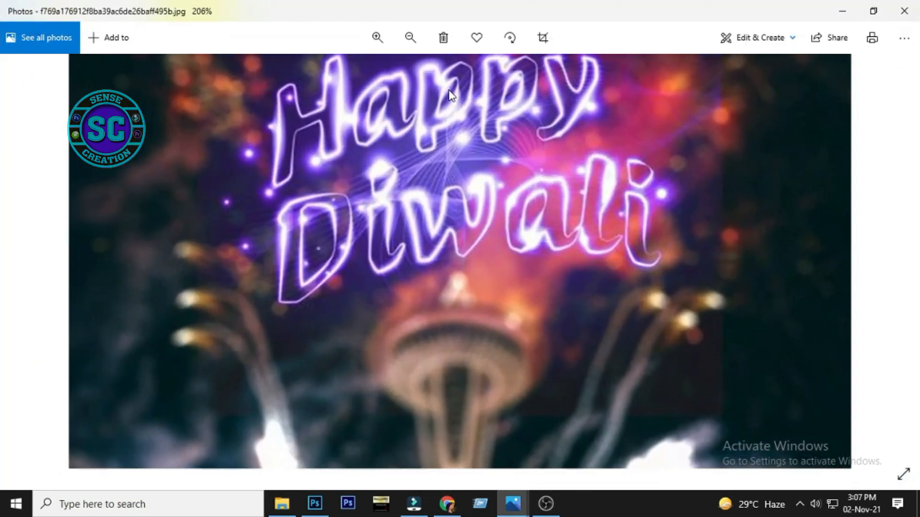
scroll(453, 121, "down", 4)
left_click(904, 10)
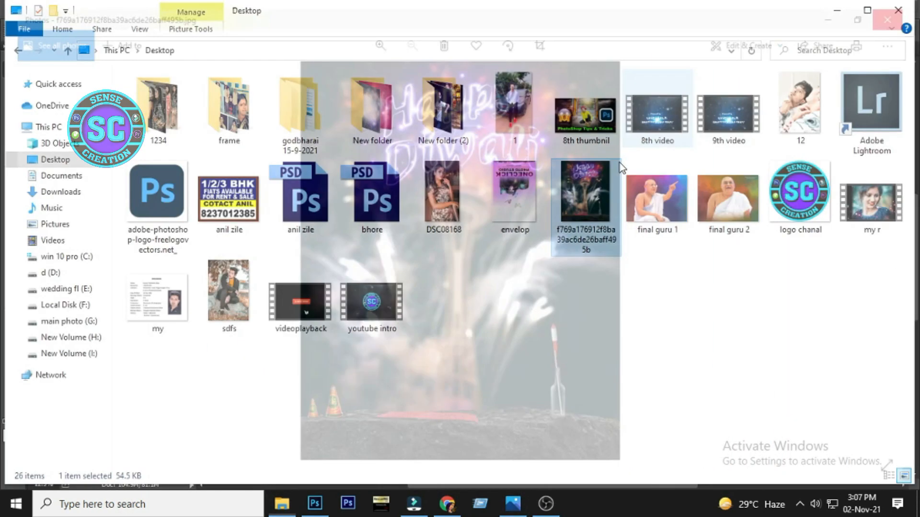
Step: Place the Happy Diwali image into the Photoshop document, scale it to about 238%, and move it beneath the man's layer
left_click_drag(596, 201, 481, 271)
scroll(481, 271, "down", 2)
left_click_drag(526, 324, 589, 429)
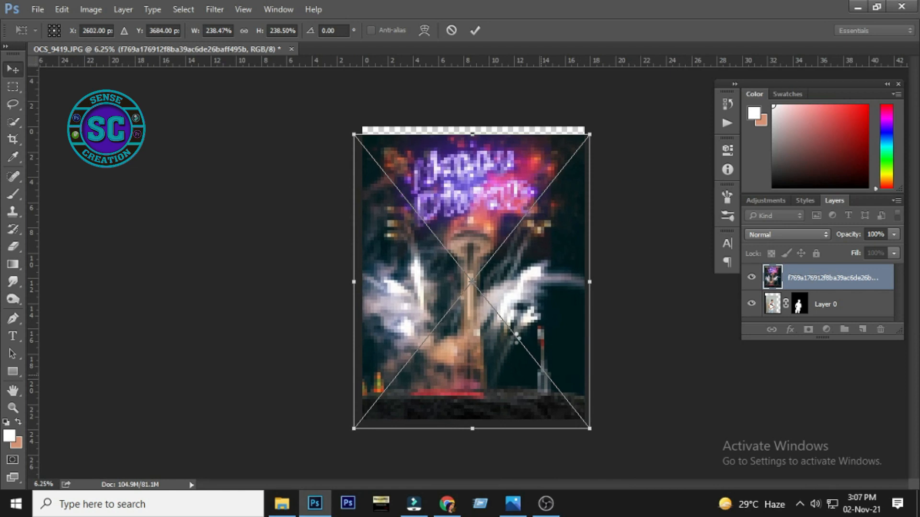
key("Return")
key("ctrl+plus")
key("ctrl+bracketleft")
key("ctrl+plus")
Step: Move the cut-out man below the Diwali lettering, in front of the tower in the background
left_click_drag(508, 275, 459, 264)
left_click_drag(395, 284, 421, 315)
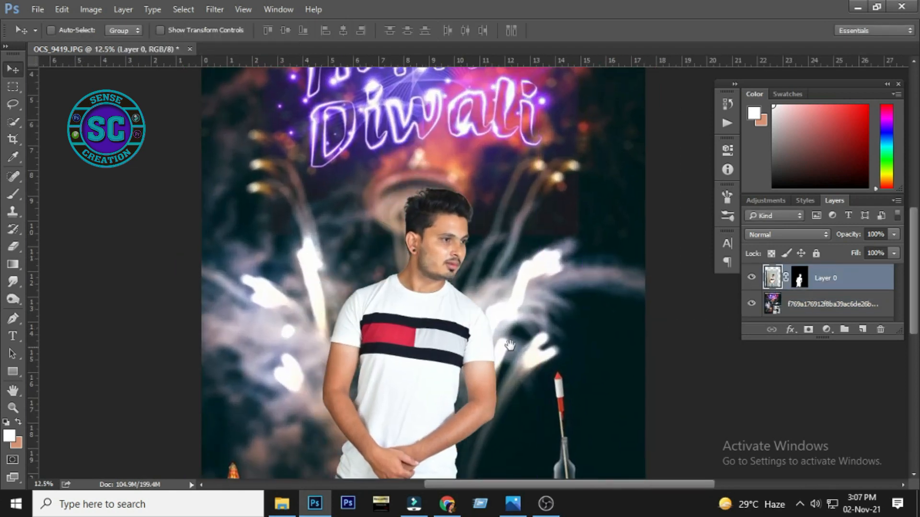
left_click_drag(510, 346, 454, 328)
key("ctrl+minus")
key("ctrl+plus")
left_click_drag(501, 275, 458, 383)
Step: Scale the cut-out man proportionally to 108.25% with Free Transform
key("ctrl+r")
key("ctrl+t")
left_click_drag(568, 205, 597, 184)
left_click_drag(463, 393, 436, 287)
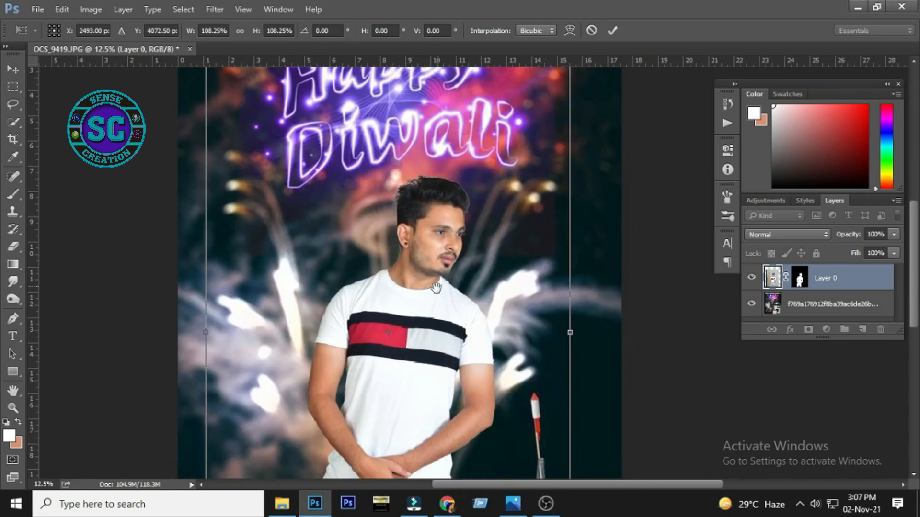
key("ctrl+minus")
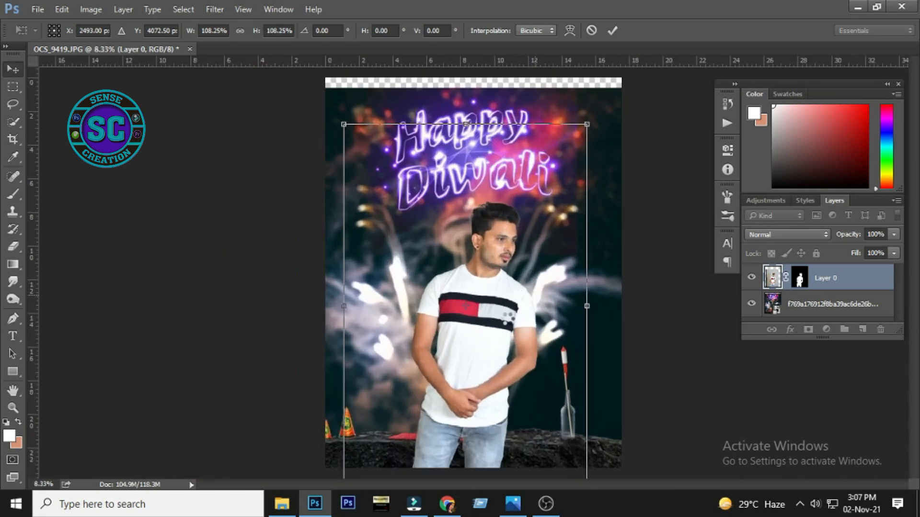
key("Return")
Step: Rasterize the Happy Diwali background layer and set its black input level to 19 with Levels
key("ctrl+plus")
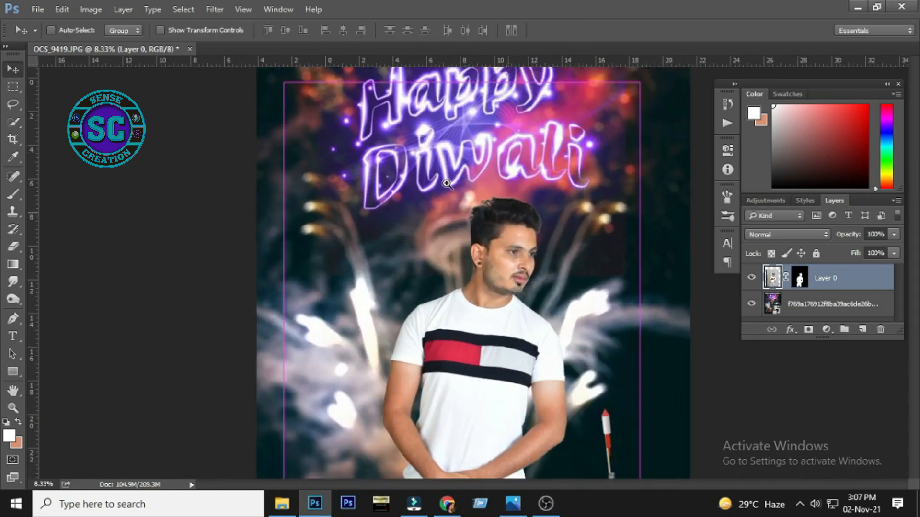
left_click_drag(461, 239, 407, 321)
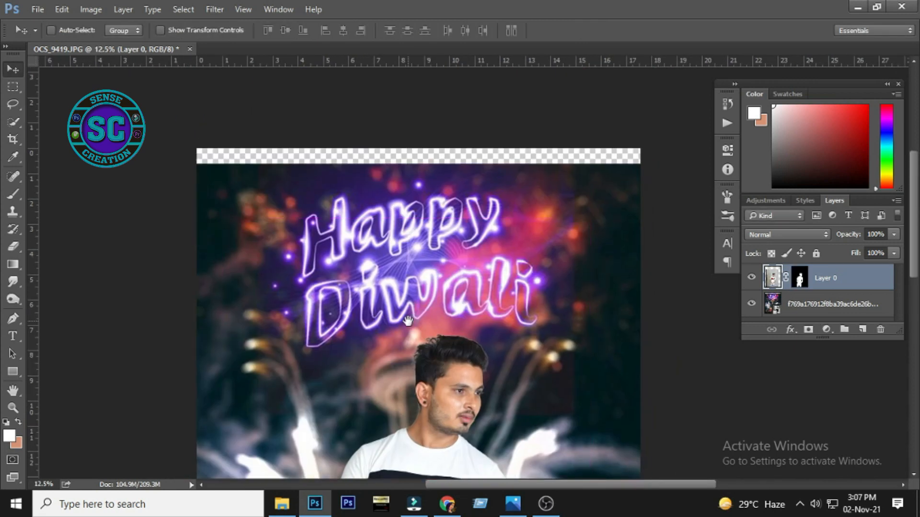
left_click(838, 305)
right_click(829, 304)
left_click(704, 224)
left_click_drag(334, 376, 340, 351)
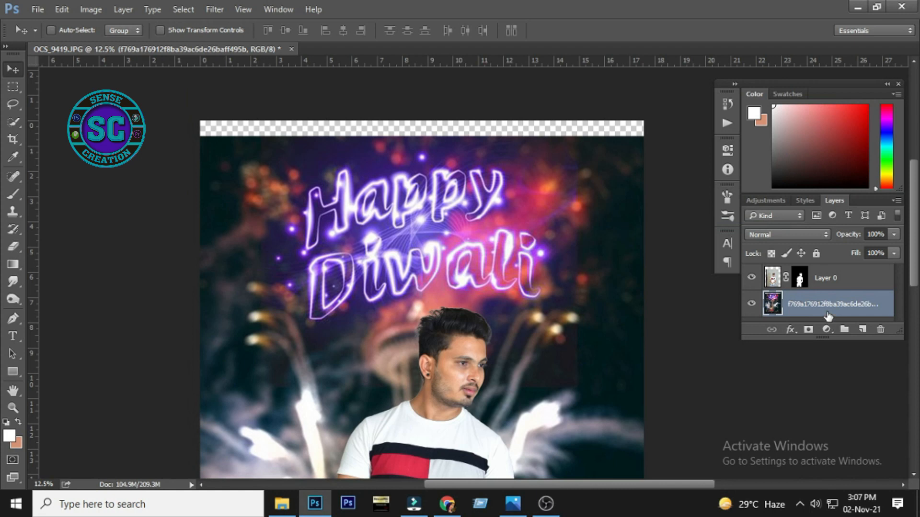
key("ctrl+l")
left_click_drag(621, 245, 635, 245)
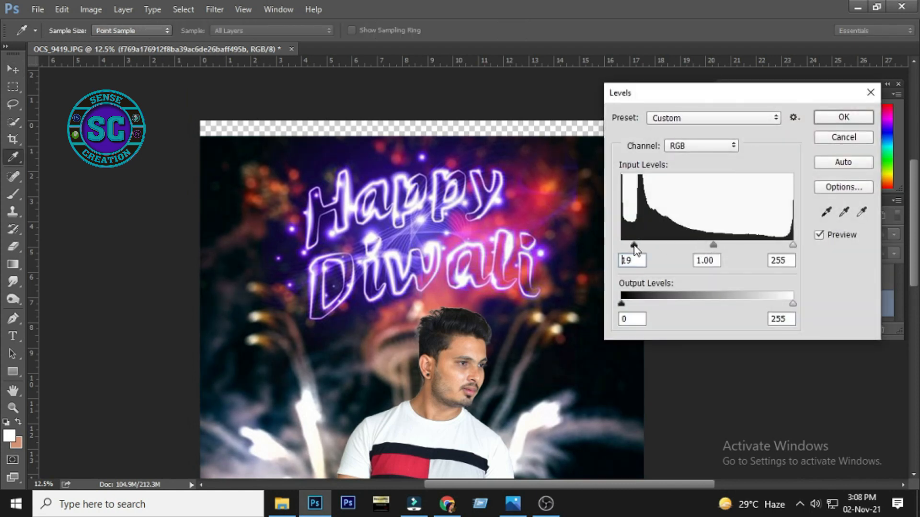
key("Return")
Step: Examine the composite from the hair down to the jeans, checking the cut-out edges and the man's placement against the background
left_click_drag(459, 380, 436, 325)
left_click(430, 263, "ctrl")
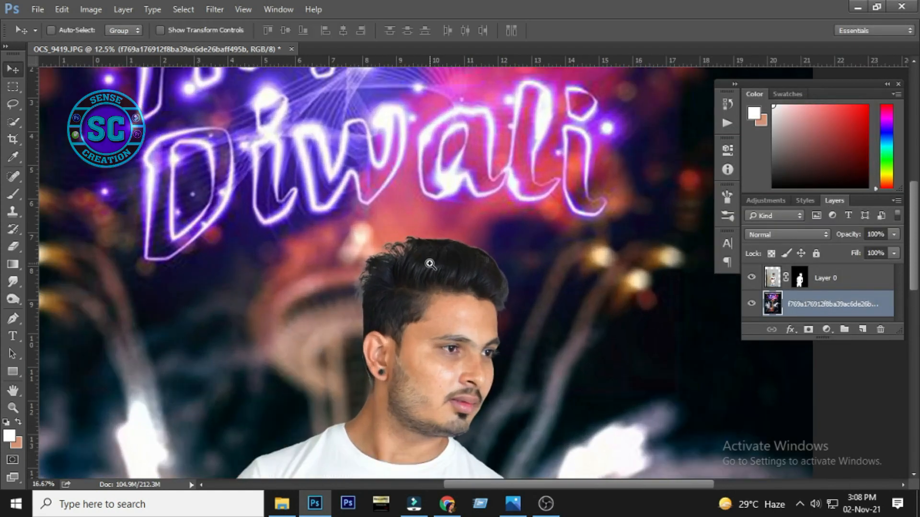
left_click(430, 263, "ctrl")
left_click_drag(367, 432, 360, 206)
left_click(368, 289, "alt")
left_click(476, 368, "ctrl")
left_click_drag(493, 413, 465, 353)
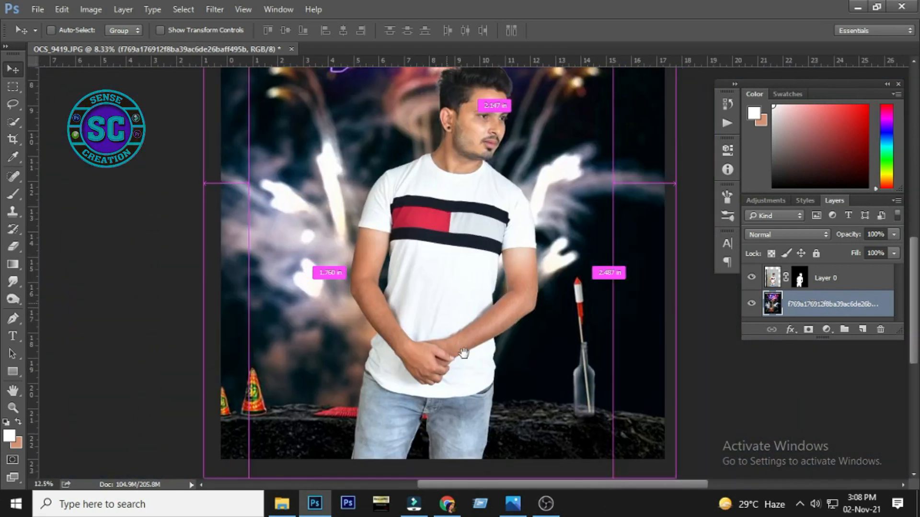
left_click_drag(439, 415, 431, 393)
left_click_drag(520, 290, 533, 429)
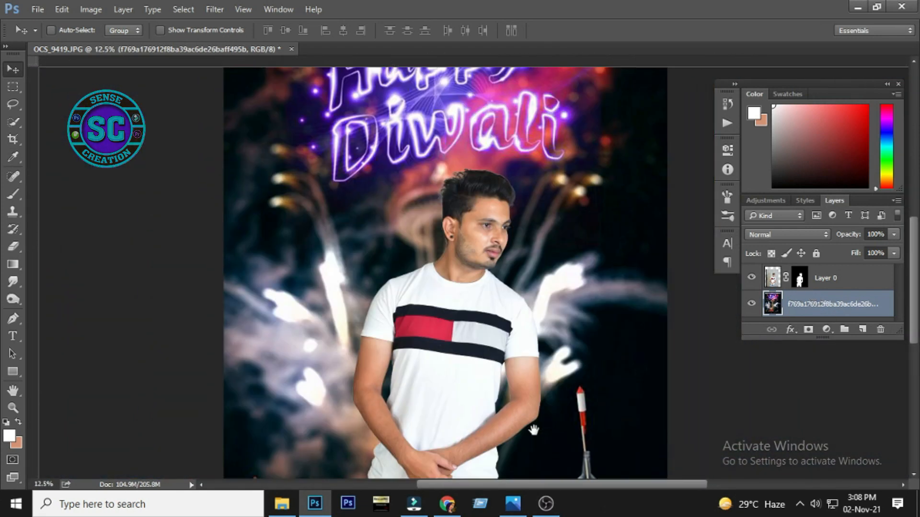
left_click_drag(501, 317, 510, 401)
left_click_drag(503, 279, 495, 333)
left_click(494, 333, "ctrl")
left_click(494, 333, "ctrl")
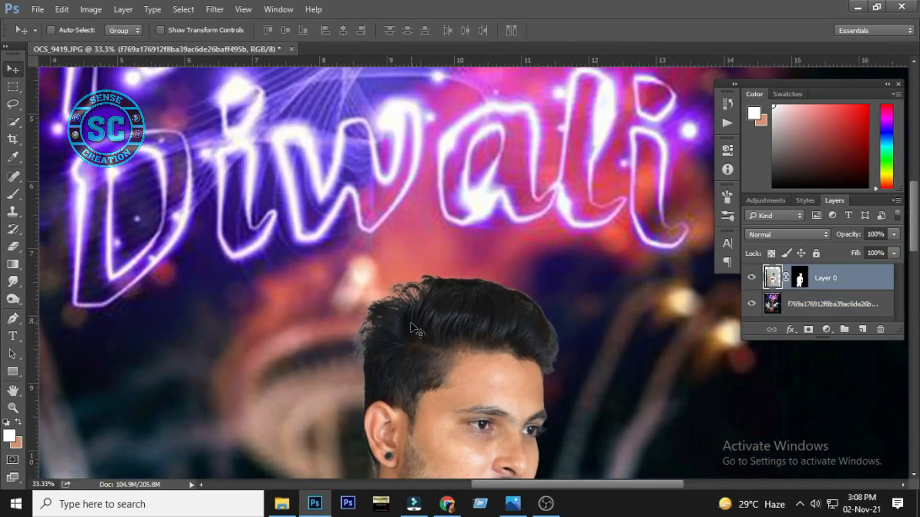
left_click_drag(432, 365, 422, 367)
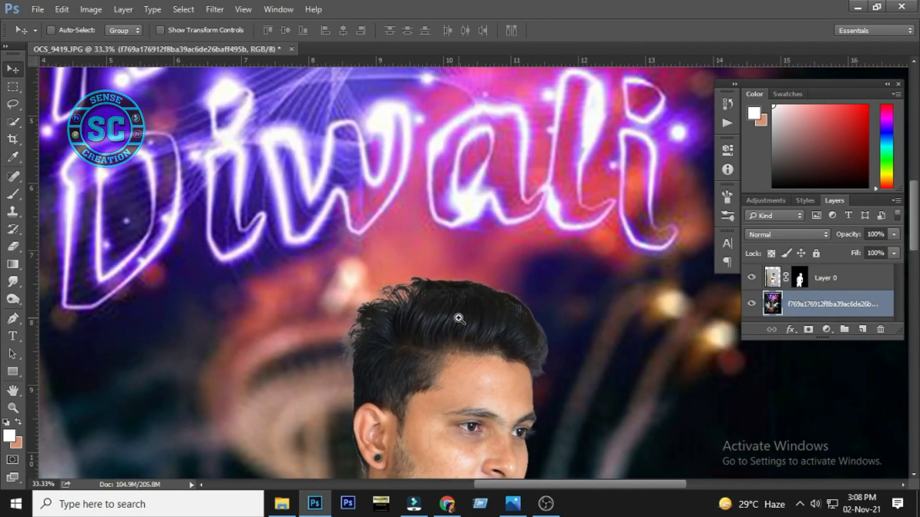
left_click(459, 318, "ctrl")
left_click(481, 293, "alt")
key("ctrl+semicolon")
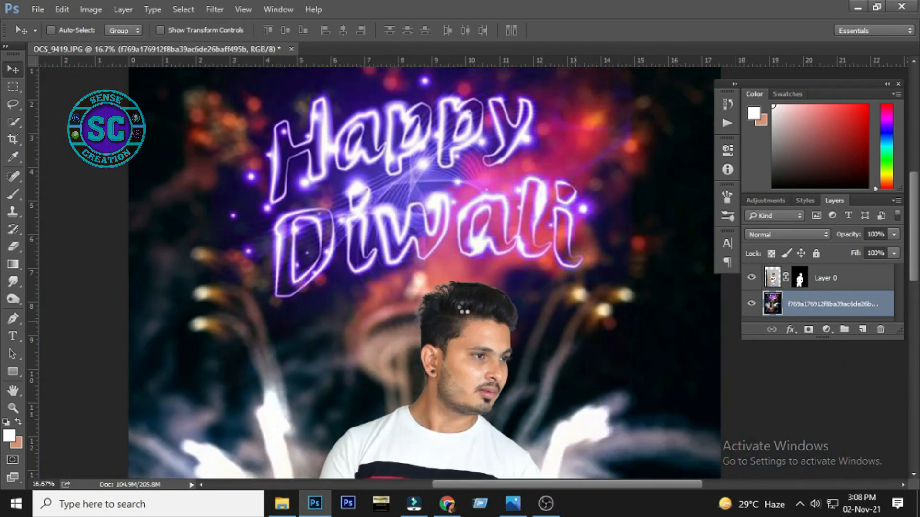
Step: Reduce noise on the Happy Diwali background layer in Camera Raw, with Luminance 58 and Luminance Detail 30
key("ctrl+shift+a")
left_click(374, 207)
left_click(374, 207)
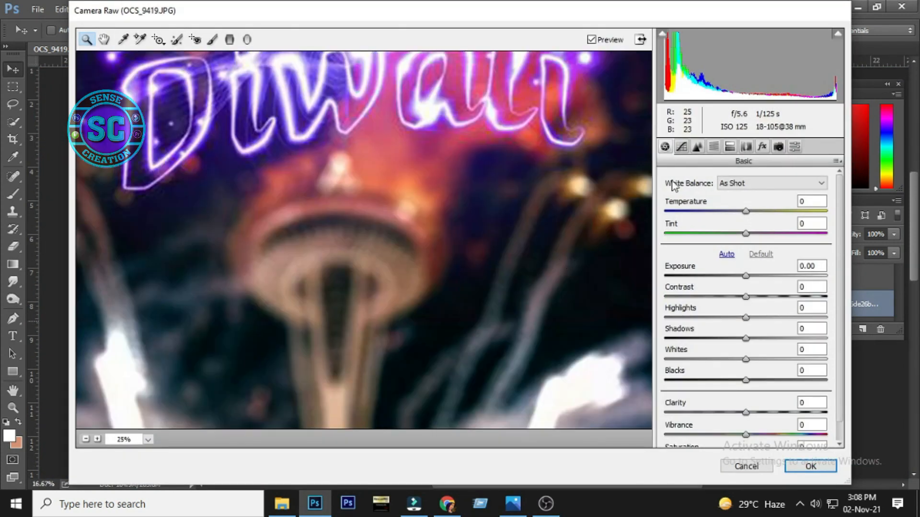
left_click(728, 147)
left_click(697, 146)
left_click_drag(687, 312, 808, 312)
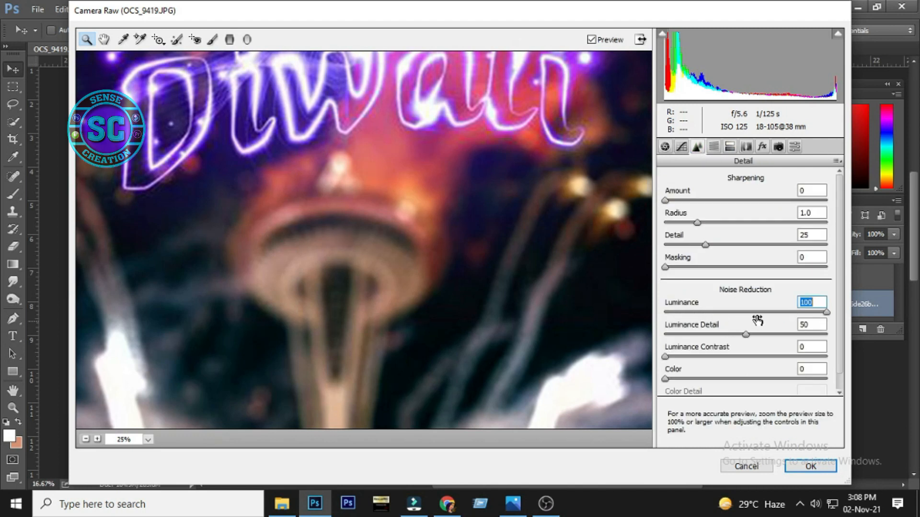
left_click_drag(740, 311, 723, 336)
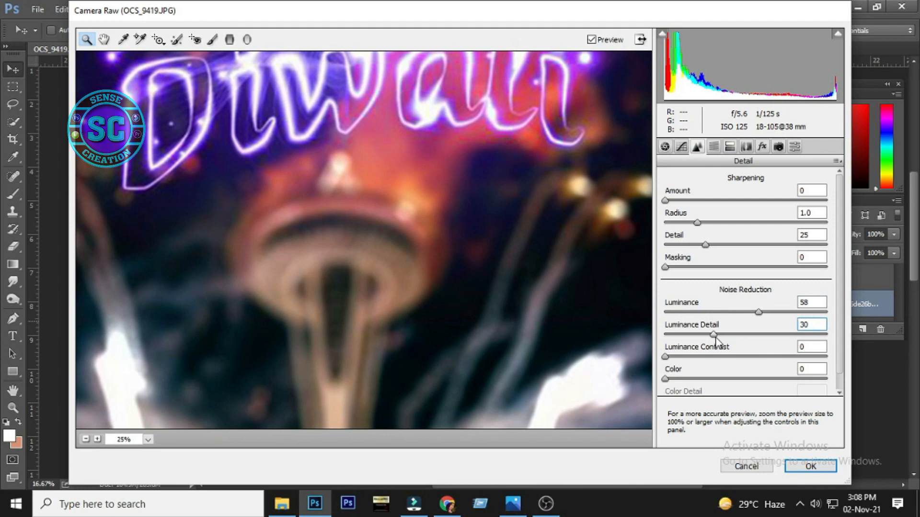
key("Return")
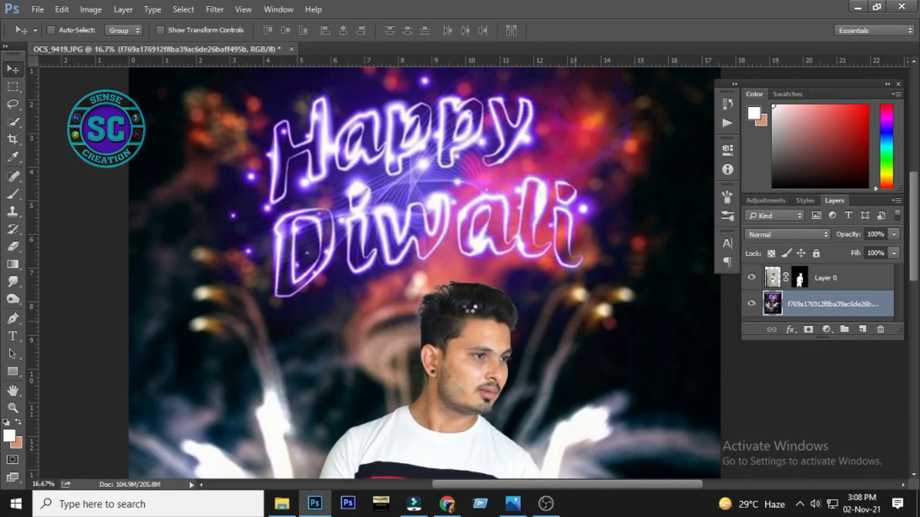
Step: Switch to the Dodge tool for midtones at 20% exposure with an 1100 px brush, and apply Layer 0's mask
left_click_drag(462, 338, 431, 313)
scroll(453, 316, "up", 1)
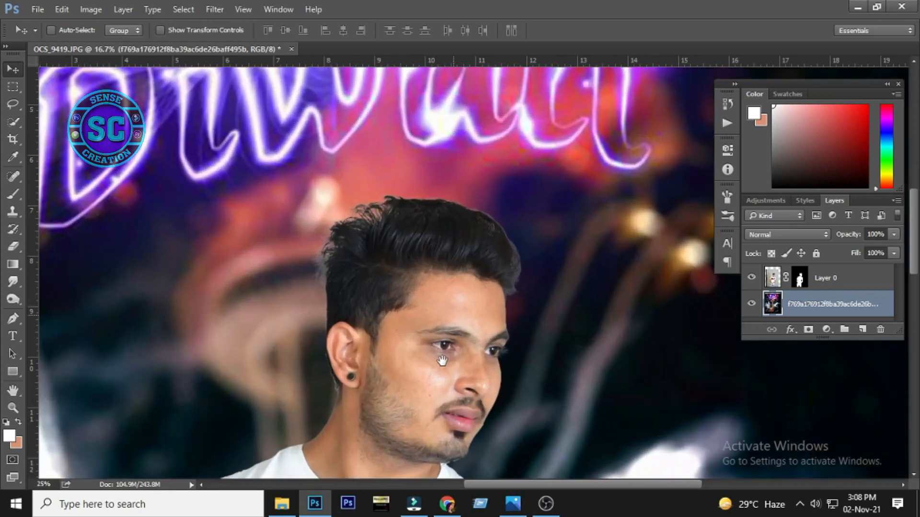
scroll(441, 360, "up", 1)
key("o")
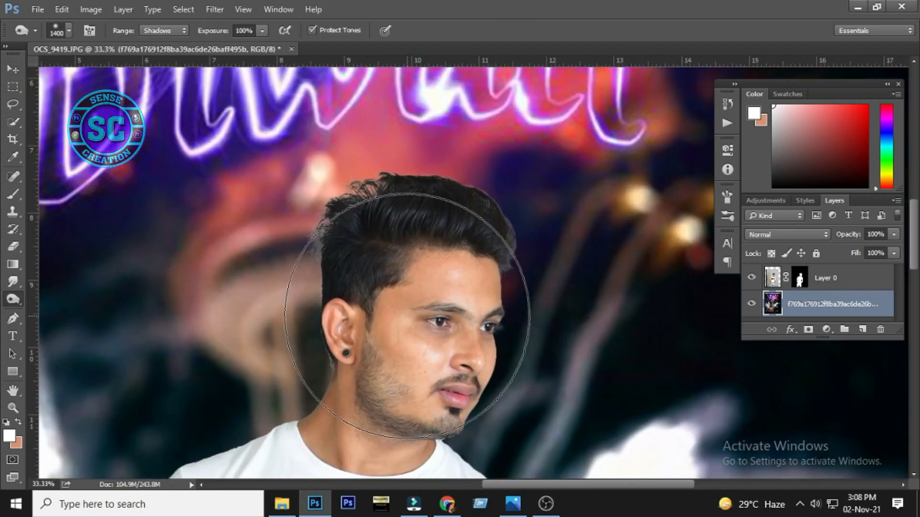
key("shift+o")
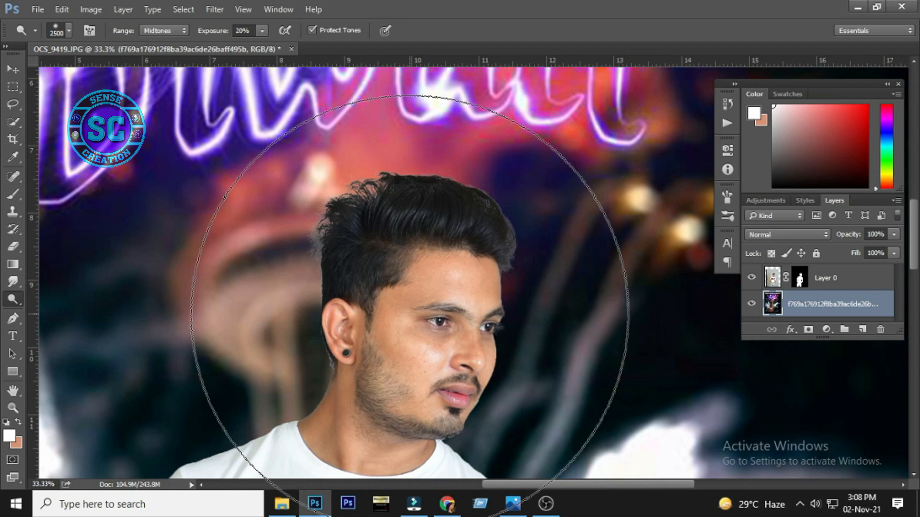
key("bracketleft")
key("bracketleft")
key("bracketleft")
key("bracketleft")
key("bracketleft")
key("bracketleft")
key("bracketleft")
key("bracketleft")
key("bracketleft")
key("bracketleft")
key("bracketleft")
key("bracketleft")
key("bracketleft")
key("bracketleft")
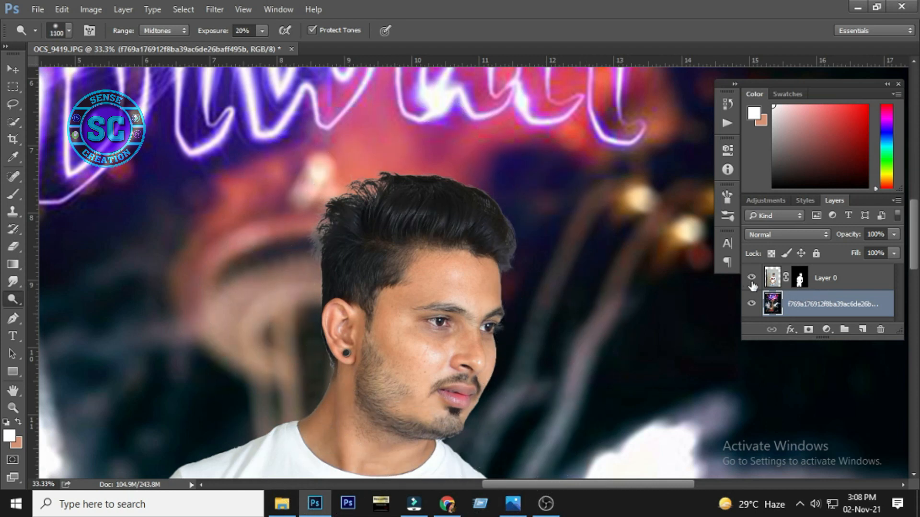
left_click(799, 280)
right_click(800, 280)
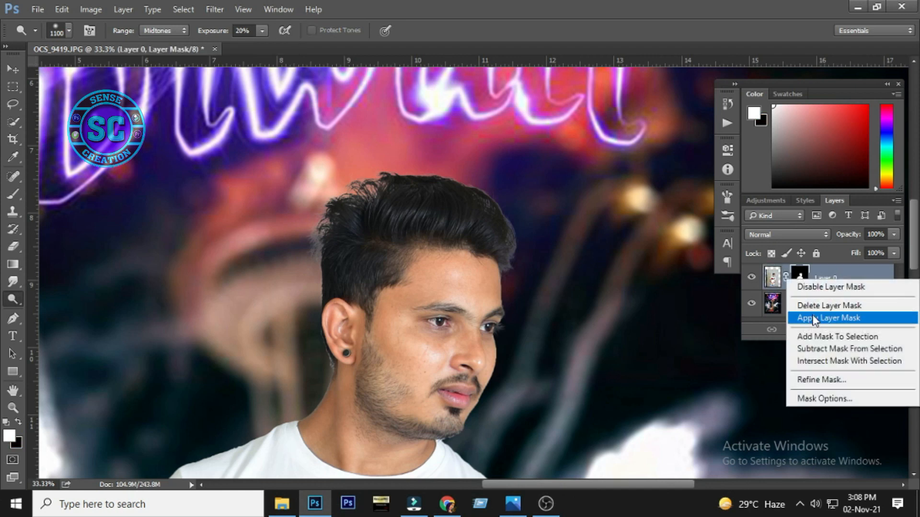
left_click(813, 318)
Step: Dodge the man's face and neck on Layer 0, reducing the brush from 700 to 400 px
key("bracketleft")
key("bracketleft")
key("bracketleft")
key("bracketleft")
key("bracketleft")
key("bracketleft")
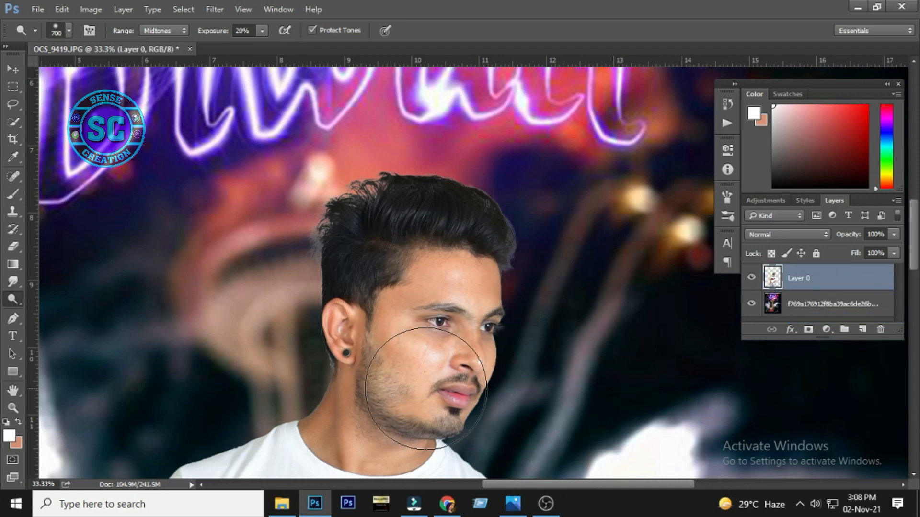
scroll(431, 349, "down", 2)
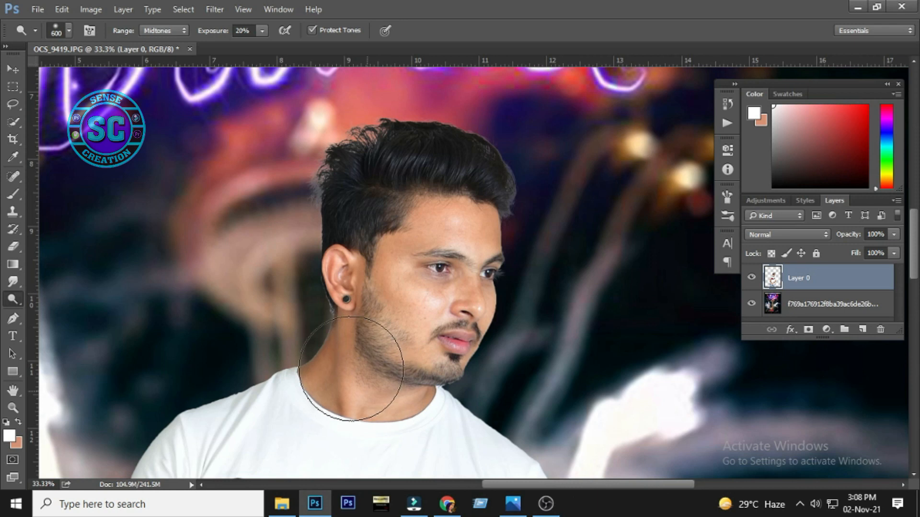
key("bracketleft")
left_click_drag(316, 425, 372, 246)
left_click(372, 247, "alt")
left_click(372, 248, "alt")
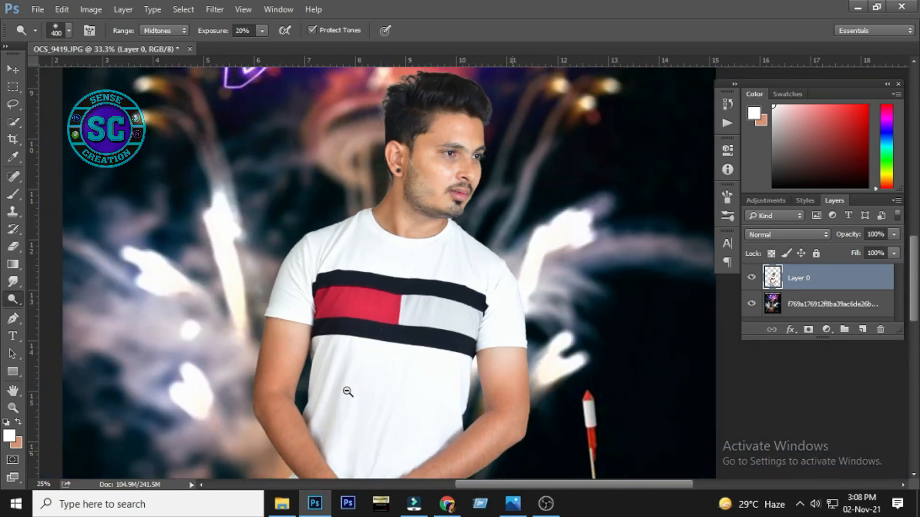
Step: Brighten the skin of both arms and the clasped hands with the Dodge tool, starting from a 700 px brush
left_click_drag(347, 390, 351, 249)
left_click(351, 249, "ctrl")
key("bracketright")
key("bracketright")
key("bracketright")
key("bracketright")
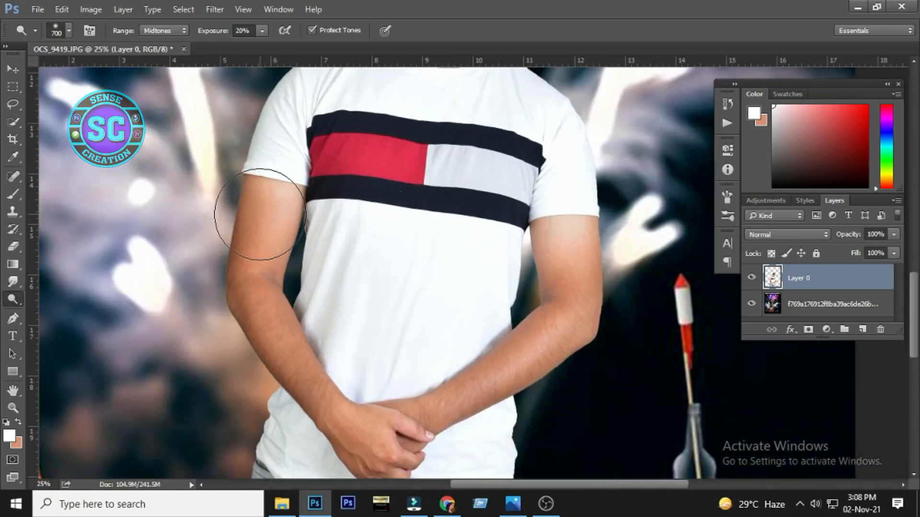
key("bracketleft")
mouse_move(266, 295)
left_mouse_down()
mouse_move(366, 420)
mouse_move(562, 339)
left_mouse_up()
key("bracketleft")
left_click_drag(443, 406, 474, 382)
key("bracketleft")
left_click_drag(163, 284, 350, 374)
Step: Examine the composite from the jeans up to the Diwali lettering to check the brightened skin against the background
left_click(349, 373, "alt")
left_click(349, 374, "alt")
left_click_drag(425, 415, 364, 320)
key("v")
left_click(393, 412, "ctrl")
left_click_drag(342, 378, 345, 355)
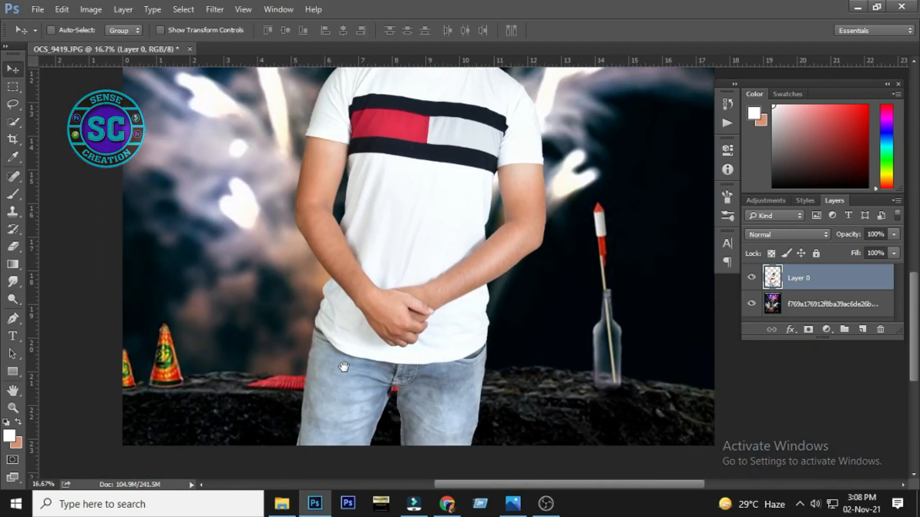
left_click_drag(382, 314, 352, 377)
left_click(352, 377, "alt")
left_click_drag(410, 271, 392, 381)
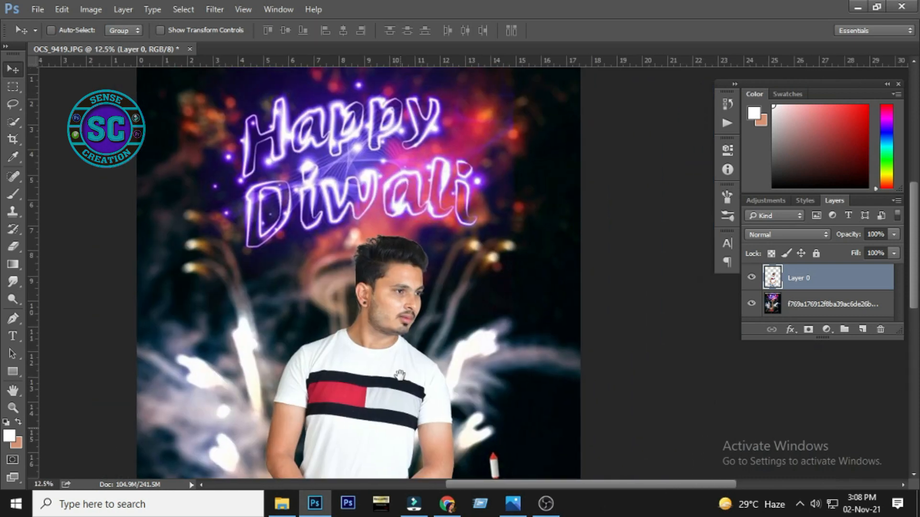
left_click(462, 321, "ctrl")
Step: Darken the Happy Diwali background layer by setting its Lightness to -25 with Hue/Saturation
left_click(819, 307)
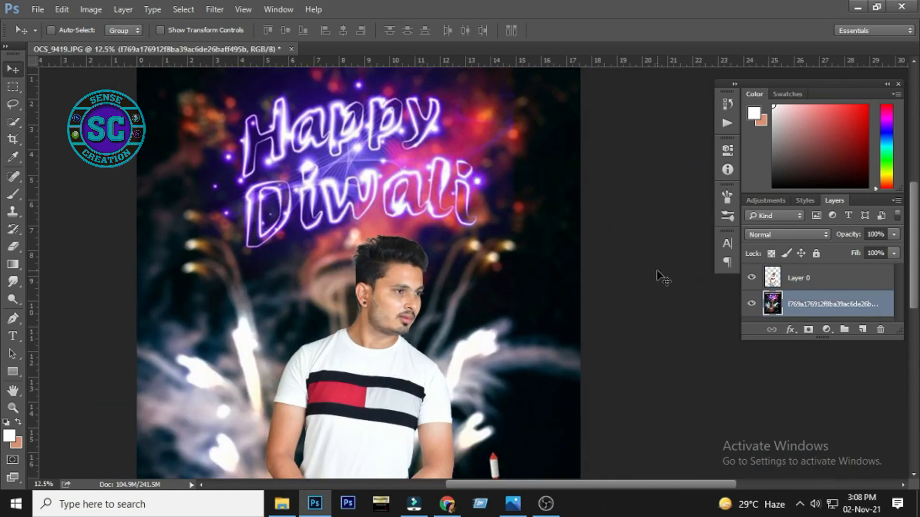
key("ctrl+u")
left_click_drag(721, 263, 714, 262)
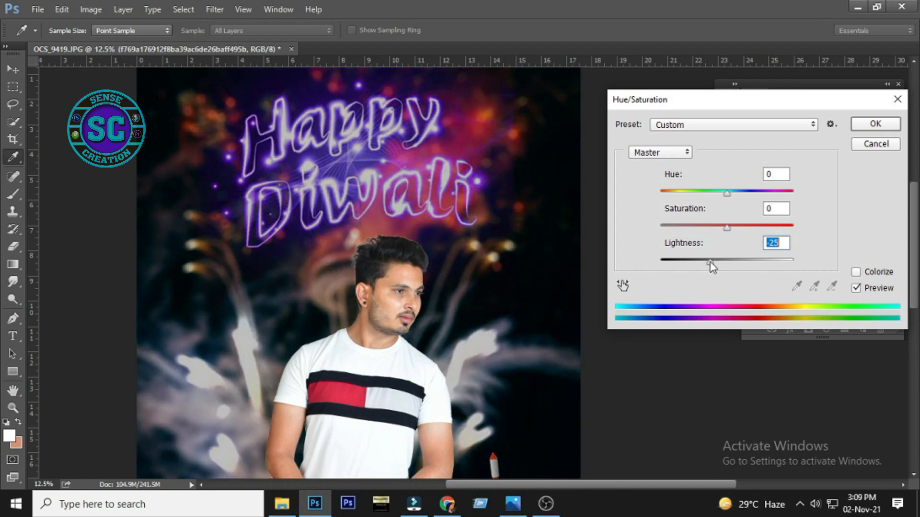
key("Return")
key("v")
Step: Smudge the front edge of the man's hair on Layer 0 outward into strands at 85% strength, with a 35 to 45 px brush
left_click_drag(391, 343, 396, 255)
left_click_drag(406, 143, 409, 242)
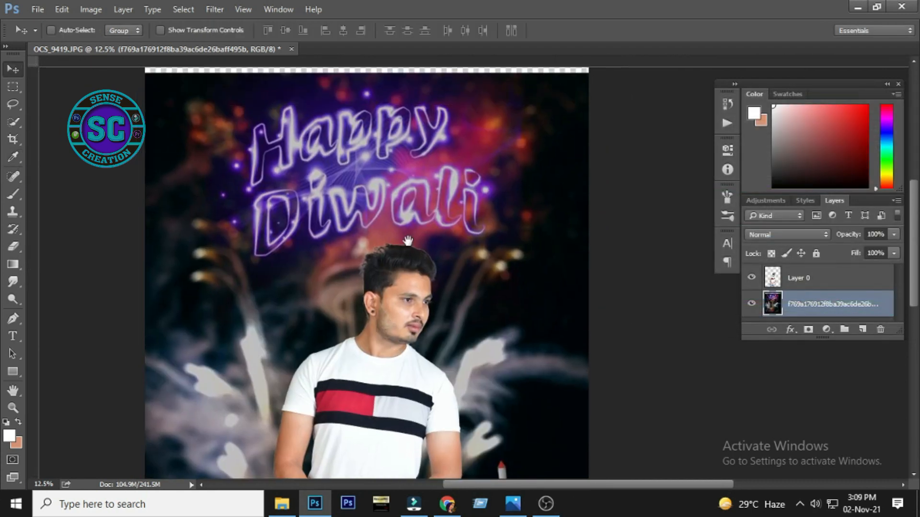
scroll(409, 242, "up", 3)
left_click(359, 286, "ctrl")
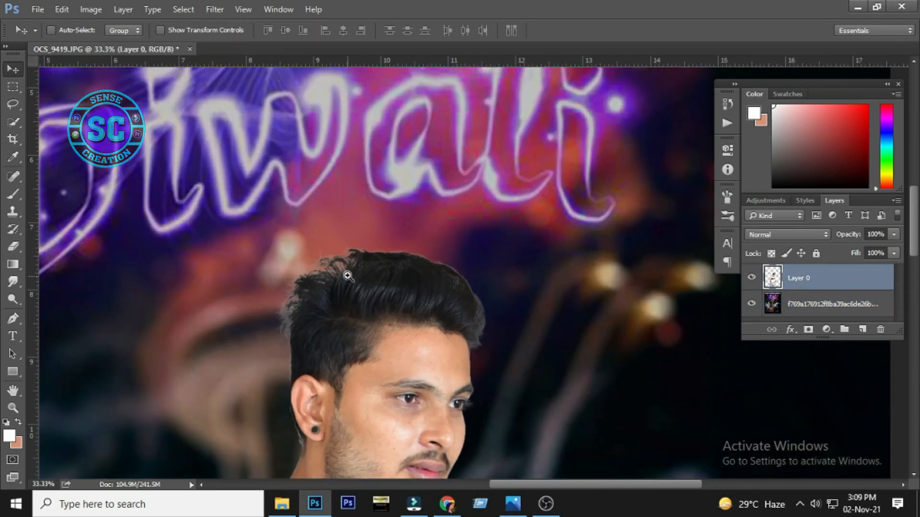
scroll(347, 276, "up", 1)
left_click(13, 282)
scroll(623, 379, "up", 1)
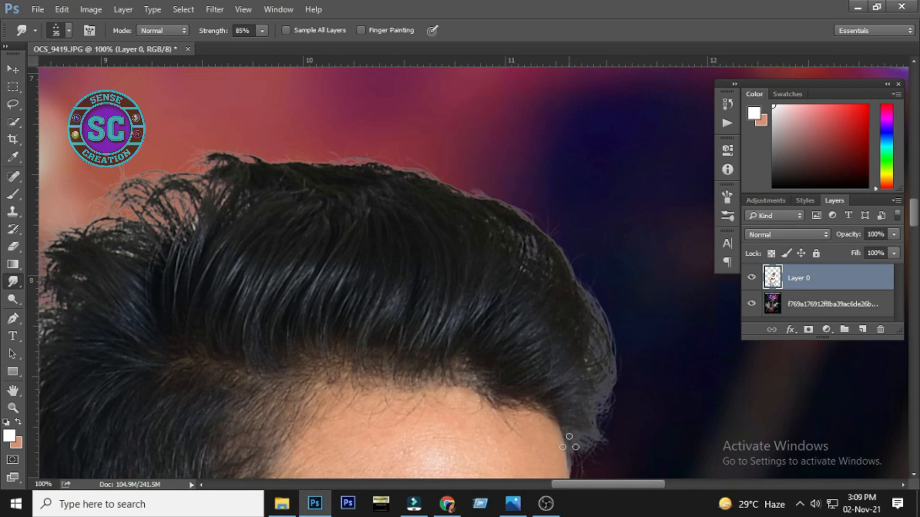
mouse_move(579, 437)
left_mouse_down()
mouse_move(636, 382)
mouse_move(642, 329)
left_mouse_up()
mouse_move(579, 425)
left_mouse_down()
mouse_move(631, 360)
mouse_move(626, 322)
left_mouse_up()
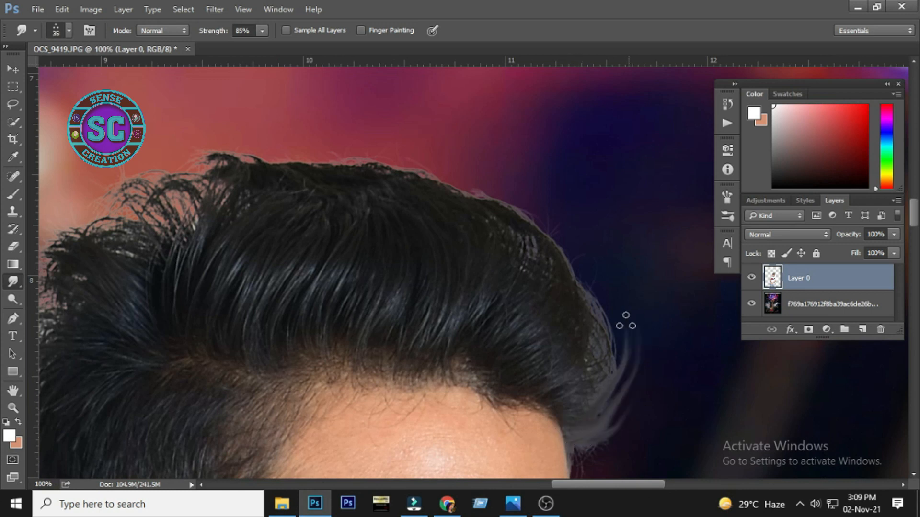
left_click_drag(602, 406, 627, 306)
key("]")
left_click_drag(579, 402, 611, 281)
mouse_move(561, 353)
left_mouse_down()
mouse_move(589, 291)
mouse_move(597, 242)
left_mouse_up()
left_click_drag(534, 359, 574, 235)
left_click_drag(522, 365, 531, 240)
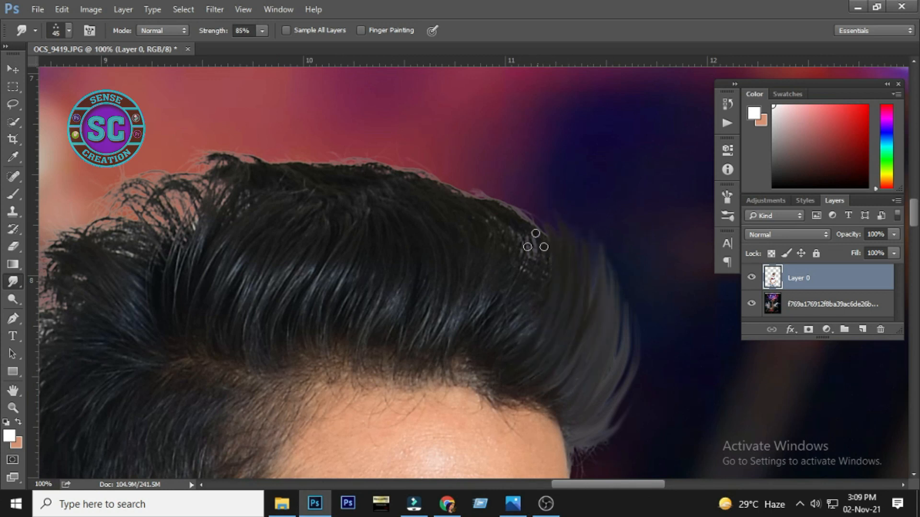
Step: Smudge upward strands from the hairline over the forehead to the crest of the quiff with the 45 px brush
left_click_drag(499, 361, 507, 249)
mouse_move(479, 338)
left_mouse_down()
mouse_move(519, 297)
mouse_move(508, 195)
mouse_move(483, 343)
mouse_move(474, 344)
mouse_move(473, 168)
left_mouse_up()
left_click_drag(506, 325, 503, 166)
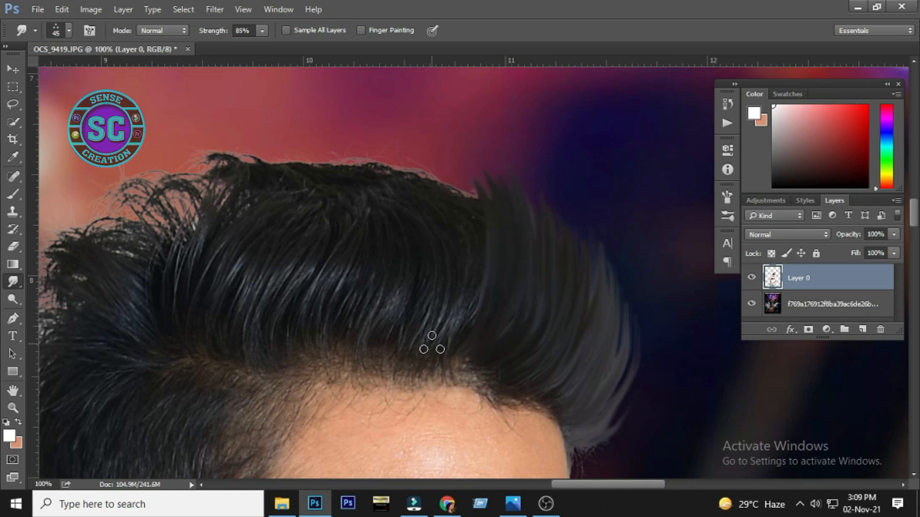
mouse_move(431, 343)
left_mouse_down()
mouse_move(466, 240)
mouse_move(444, 174)
left_mouse_up()
left_click_drag(448, 344, 486, 166)
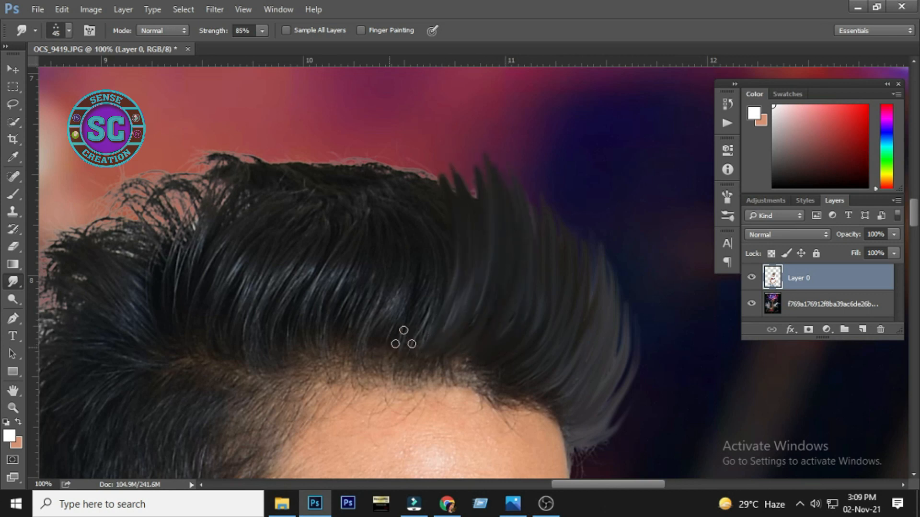
left_click_drag(404, 338, 431, 174)
mouse_move(465, 259)
left_mouse_down()
mouse_move(471, 221)
mouse_move(465, 145)
left_mouse_up()
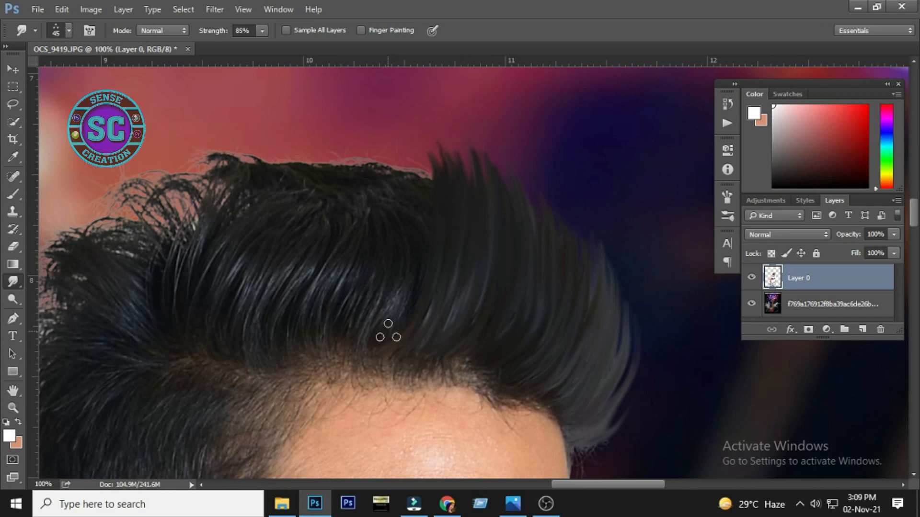
left_click_drag(388, 333, 403, 148)
left_click_drag(416, 271, 421, 148)
mouse_move(368, 333)
left_mouse_down()
mouse_move(395, 170)
mouse_move(357, 332)
mouse_move(368, 204)
mouse_move(378, 172)
left_mouse_up()
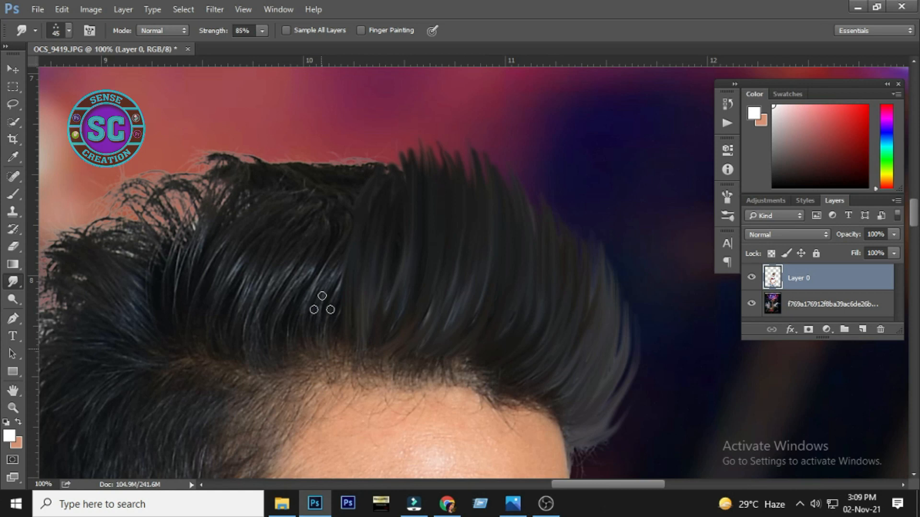
left_click_drag(322, 305, 365, 161)
mouse_move(294, 353)
left_mouse_down()
mouse_move(316, 216)
mouse_move(359, 140)
left_mouse_up()
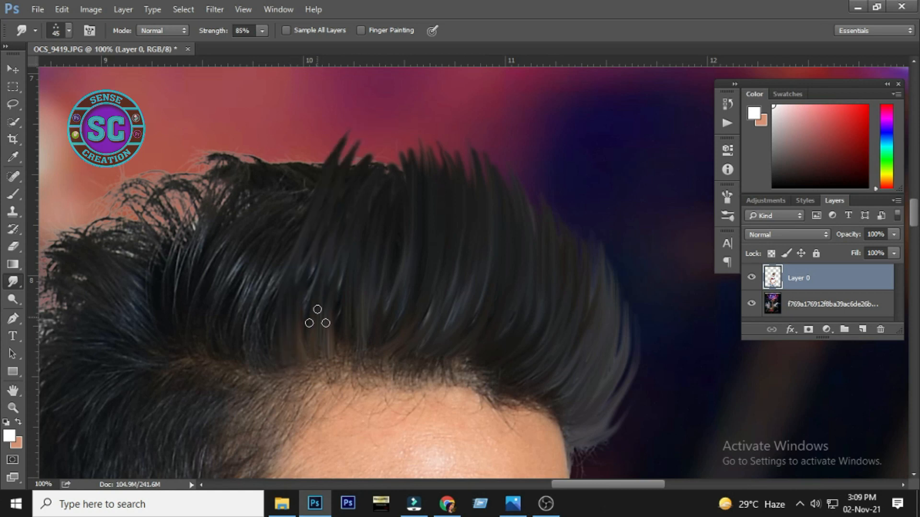
Step: Pull out finer hair tips along the middle of the quiff with the Smudge brush reduced to 35 px
left_click_drag(324, 243, 348, 155)
key("bracketleft")
key("bracketleft")
left_click_drag(348, 199, 366, 139)
left_click_drag(374, 195, 381, 146)
key("bracketleft")
left_click_drag(272, 357, 319, 158)
mouse_move(256, 359)
left_mouse_down()
mouse_move(241, 335)
mouse_move(309, 141)
left_mouse_up()
left_click_drag(289, 226, 331, 116)
key("bracketleft")
left_click_drag(302, 210, 333, 138)
mouse_move(202, 335)
left_mouse_down()
mouse_move(267, 147)
mouse_move(294, 135)
left_mouse_up()
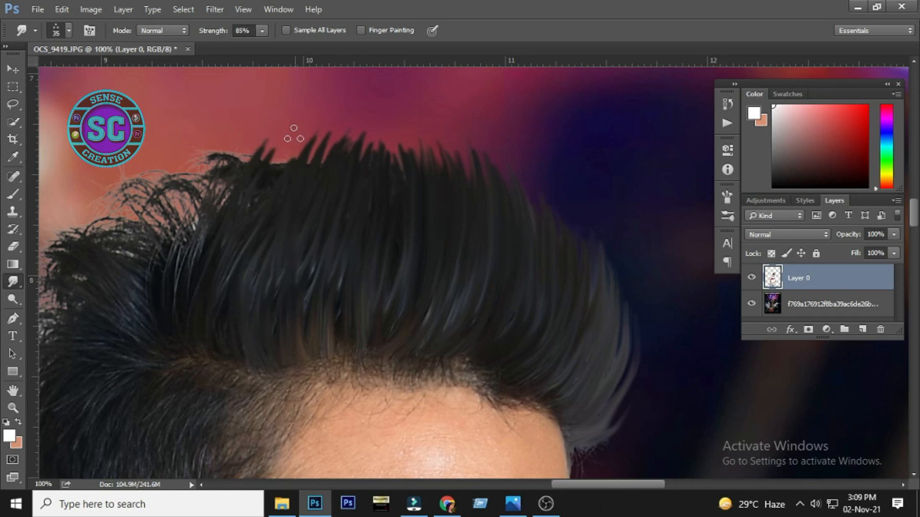
left_click_drag(231, 273, 287, 132)
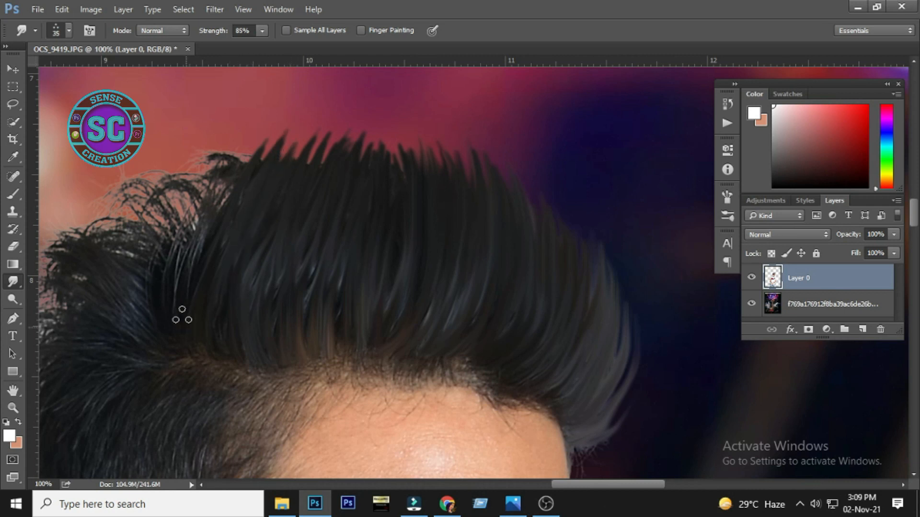
Step: Smudge the wispy hair toward the back of the head upward into solid strands with a 35 to 40 px brush
left_click_drag(182, 315, 240, 137)
left_click_drag(162, 268, 220, 144)
mouse_move(183, 293)
left_mouse_down()
mouse_move(214, 166)
mouse_move(230, 142)
left_mouse_up()
left_click_drag(178, 277, 223, 205)
mouse_move(140, 325)
left_mouse_down()
mouse_move(278, 358)
mouse_move(295, 214)
left_mouse_up()
mouse_move(288, 378)
left_mouse_down()
mouse_move(299, 207)
mouse_move(309, 184)
left_mouse_up()
mouse_move(295, 350)
left_mouse_down()
mouse_move(301, 290)
mouse_move(336, 189)
left_mouse_up()
mouse_move(297, 330)
left_mouse_down()
mouse_move(297, 264)
mouse_move(323, 177)
left_mouse_up()
left_click_drag(254, 323, 266, 206)
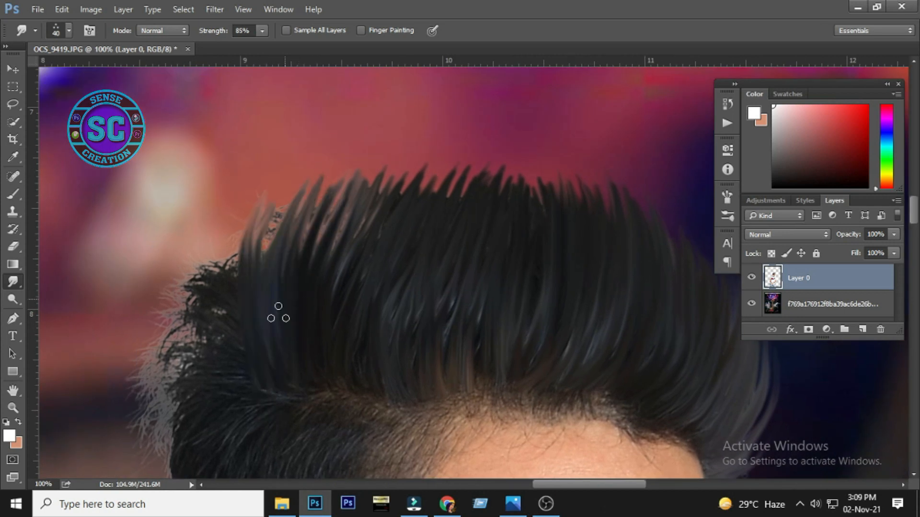
left_click_drag(269, 330, 274, 195)
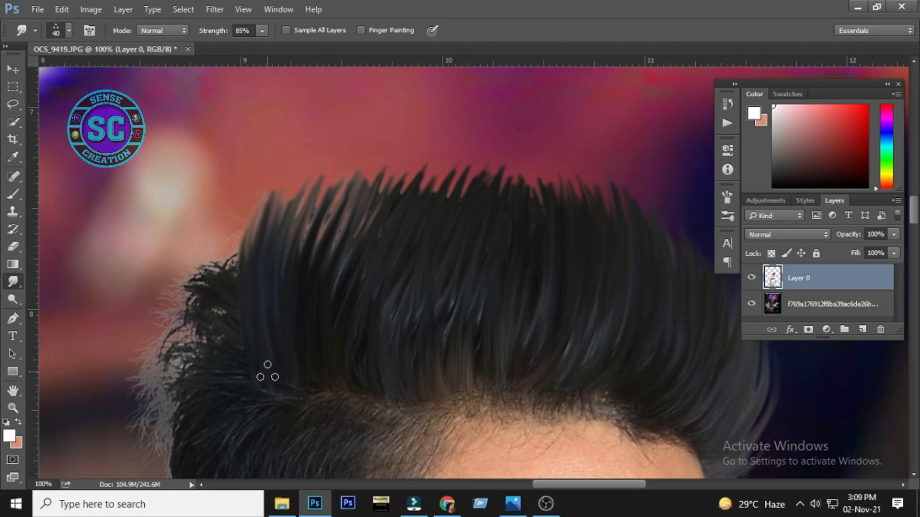
left_click_drag(219, 307, 226, 226)
left_click_drag(254, 363, 240, 195)
left_click_drag(237, 296, 257, 198)
mouse_move(241, 371)
left_mouse_down()
mouse_move(206, 305)
mouse_move(205, 218)
left_mouse_up()
mouse_move(198, 353)
left_mouse_down()
mouse_move(196, 230)
mouse_move(251, 273)
mouse_move(261, 255)
mouse_move(236, 375)
mouse_move(231, 368)
left_mouse_up()
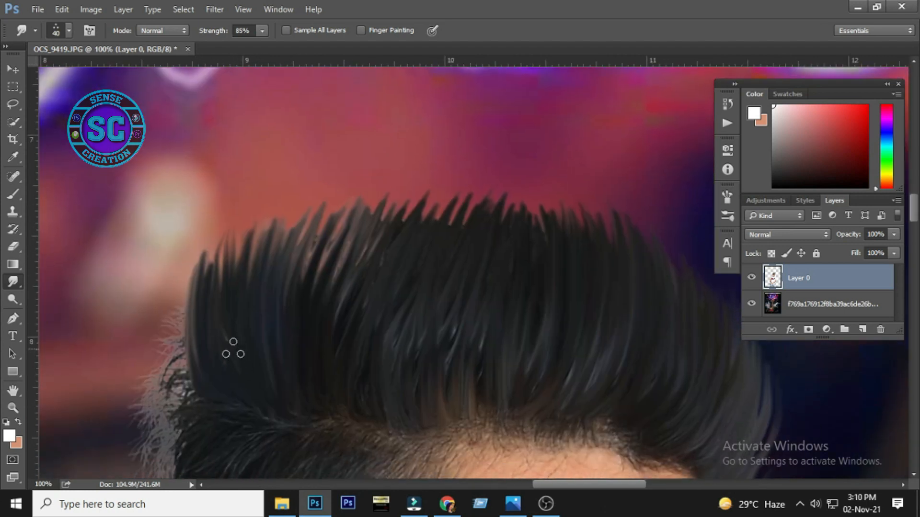
Step: Refine the strand tips from the back of the hair to the middle of the crest, reducing the Smudge brush to 25 px
left_click_drag(216, 329, 241, 249)
left_click_drag(222, 344, 238, 217)
left_click_drag(235, 296, 258, 209)
left_click_drag(266, 278, 284, 212)
mouse_move(293, 285)
left_mouse_down()
mouse_move(307, 201)
mouse_move(337, 195)
left_mouse_up()
left_click_drag(330, 301, 358, 200)
left_click_drag(325, 253, 345, 195)
left_click_drag(285, 308, 322, 167)
left_click_drag(298, 233, 315, 193)
left_click_drag(330, 298, 375, 193)
left_click_drag(370, 294, 407, 184)
left_click_drag(411, 267, 438, 189)
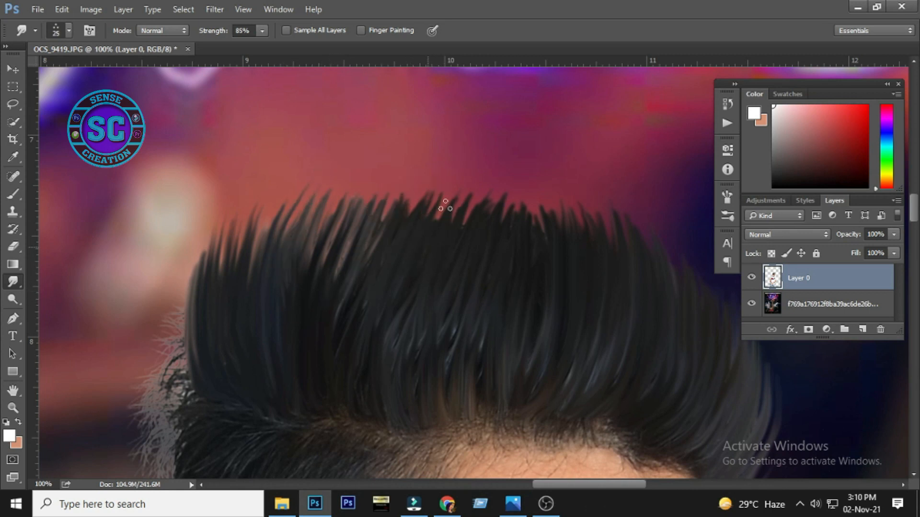
Step: Outline the stray fringe of hair behind the man's head with the Lasso tool, delete it and deselect
left_click_drag(426, 344, 426, 275)
left_click(425, 275, "alt")
left_click(425, 275, "alt")
left_click(338, 212, "ctrl")
left_click(323, 203, "ctrl")
left_click_drag(259, 250, 292, 308)
key("l")
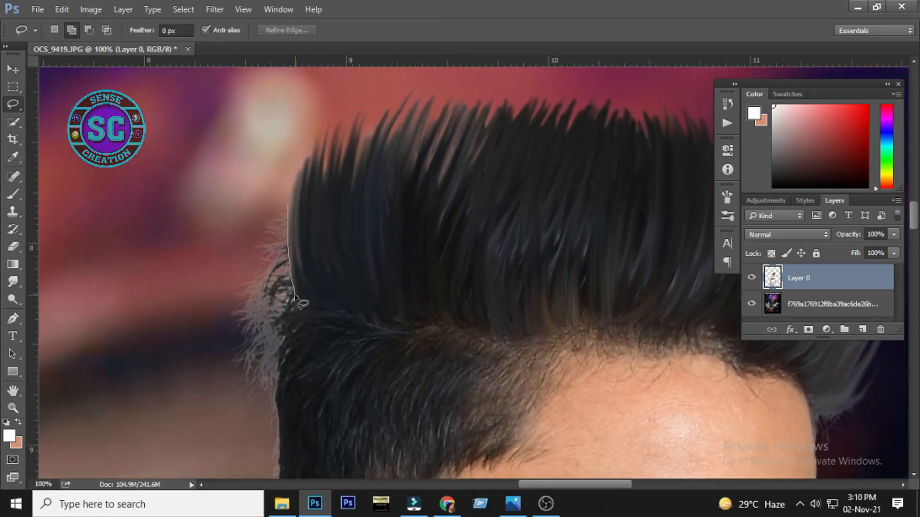
mouse_move(282, 352)
left_mouse_down()
mouse_move(281, 410)
mouse_move(134, 288)
mouse_move(286, 204)
left_mouse_up()
key("Delete")
key("ctrl+d")
key("v")
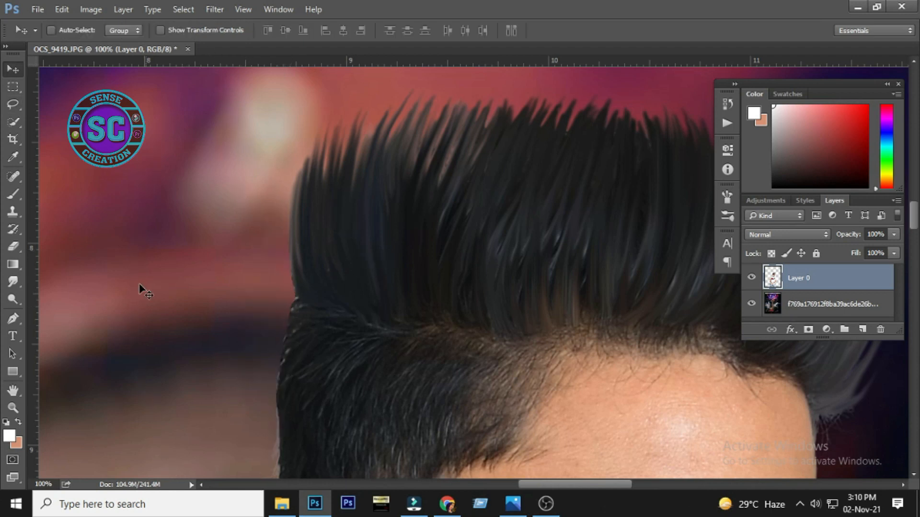
Step: Smudge the back edge of the man's side hair downward with the Smudge tool at 25 px and 85% strength
left_click(16, 283)
left_click_drag(390, 378, 392, 281)
scroll(289, 264, "up", 1)
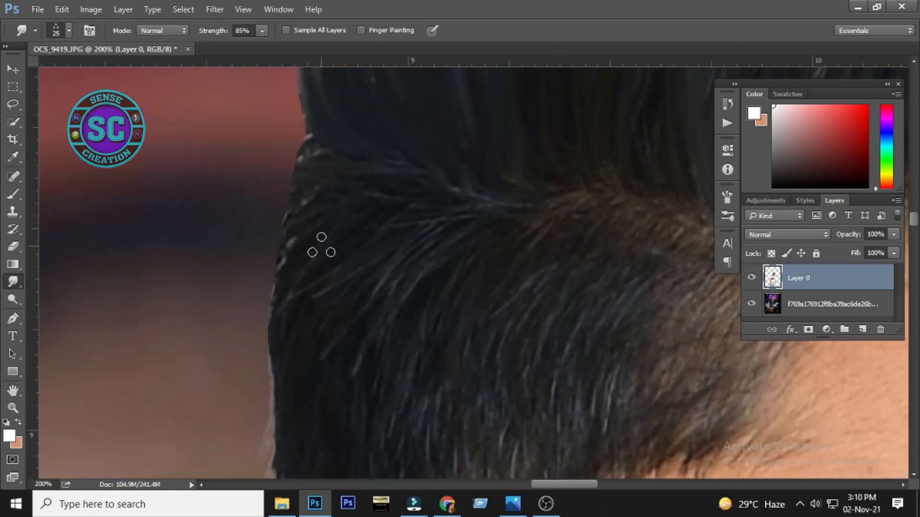
mouse_move(323, 159)
left_mouse_down()
mouse_move(259, 270)
mouse_move(270, 329)
left_mouse_up()
left_click_drag(281, 277, 268, 376)
left_click_drag(285, 323, 270, 417)
left_click_drag(278, 368, 269, 428)
Step: Smudge the short side hair below the quiff into smooth strands blending toward the back of the head
mouse_move(277, 399)
left_mouse_down()
mouse_move(334, 179)
mouse_move(313, 293)
left_mouse_up()
left_click_drag(333, 186, 317, 286)
left_click_drag(331, 222, 310, 311)
mouse_move(328, 277)
left_mouse_down()
mouse_move(318, 354)
mouse_move(329, 365)
left_mouse_up()
left_click_drag(340, 297, 318, 419)
left_click_drag(493, 220, 315, 372)
left_click(317, 372, "alt")
mouse_move(371, 405)
left_mouse_down()
mouse_move(380, 254)
mouse_move(374, 311)
left_mouse_up()
Step: Paint a skin-toned parting line between the quiff and side hair, using a colour sampled from the forehead and a 25 px brush at 20% opacity
key("v")
left_click(400, 168, "ctrl")
key("b")
left_click(440, 280, "ctrl")
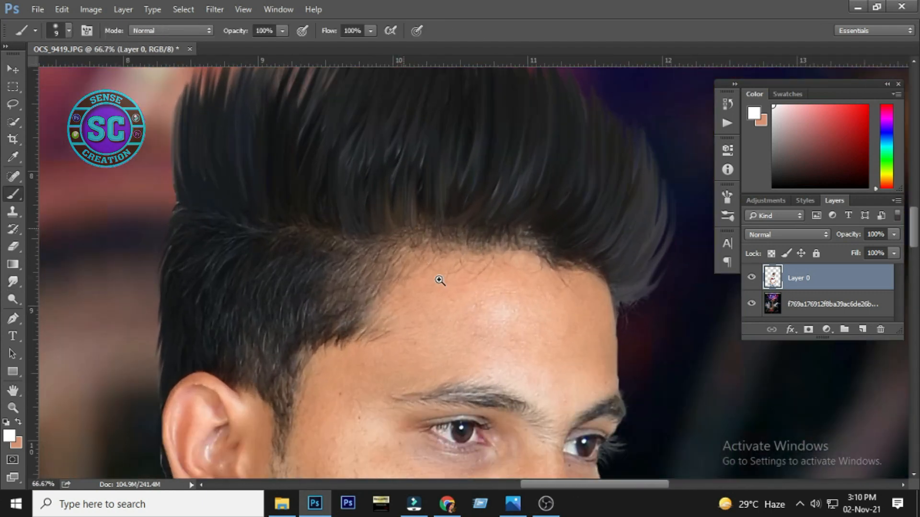
left_click(439, 280, "ctrl")
left_click(450, 294, "alt")
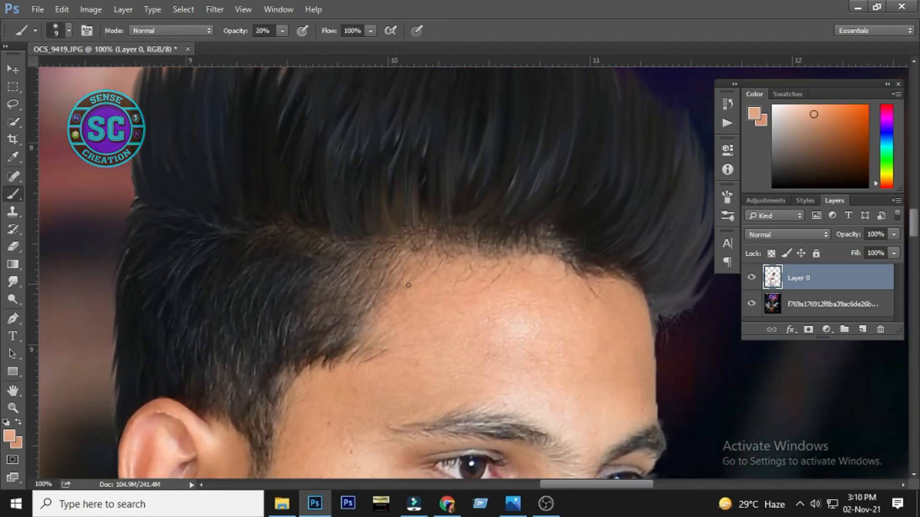
left_click_drag(183, 210, 383, 254)
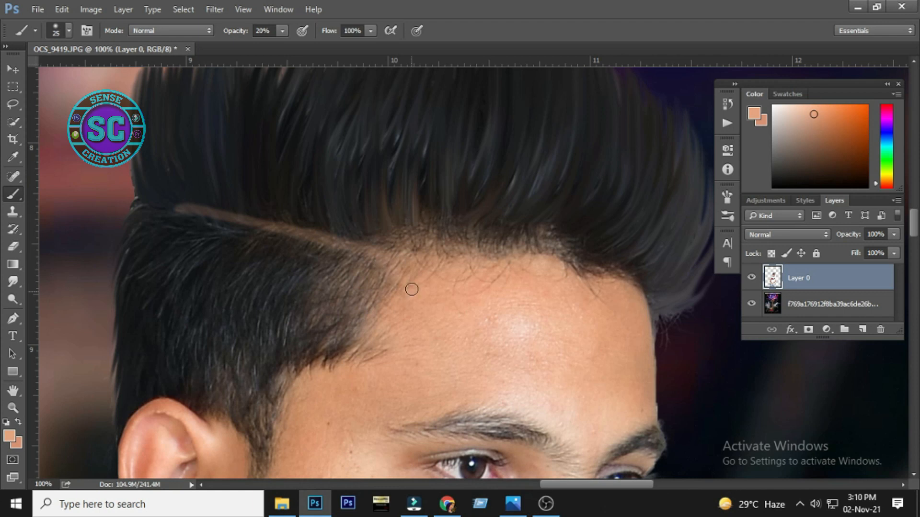
left_click_drag(349, 244, 357, 253)
left_click_drag(418, 315, 353, 312)
Step: Smudge the hair roots down along the forehead hairline with a 10 to 20 px Smudge brush
scroll(378, 326, "down", 4)
key("v")
scroll(415, 224, "up", 3)
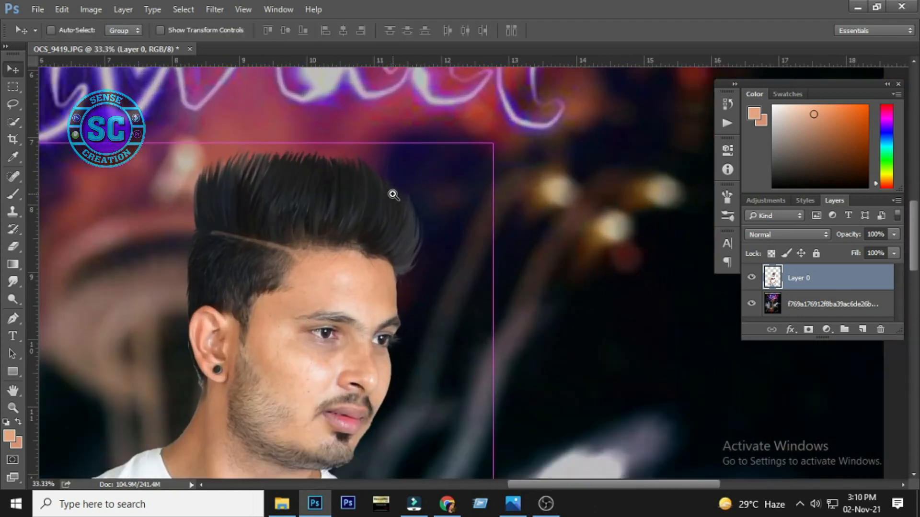
scroll(335, 307, "up", 1)
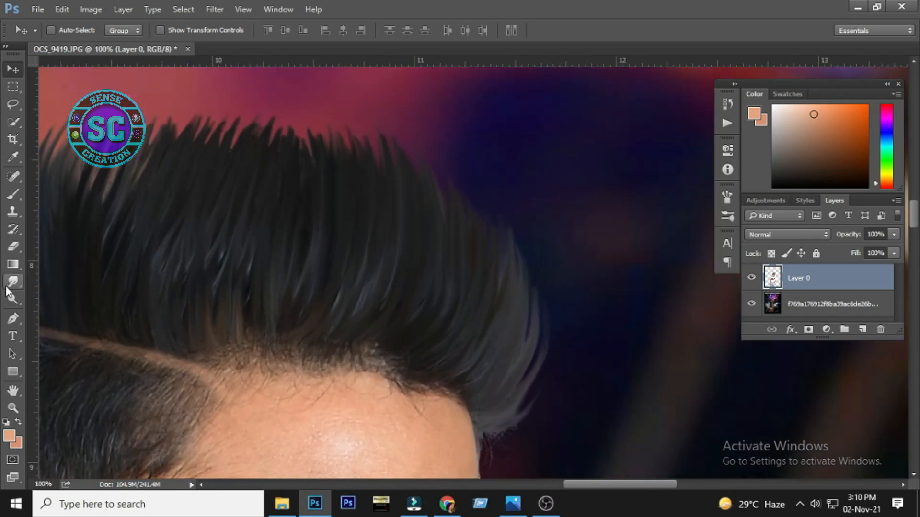
left_click(13, 282)
mouse_move(247, 281)
left_mouse_down()
mouse_move(233, 357)
mouse_move(262, 231)
left_mouse_up()
left_click_drag(266, 268, 239, 353)
left_click_drag(287, 283, 253, 348)
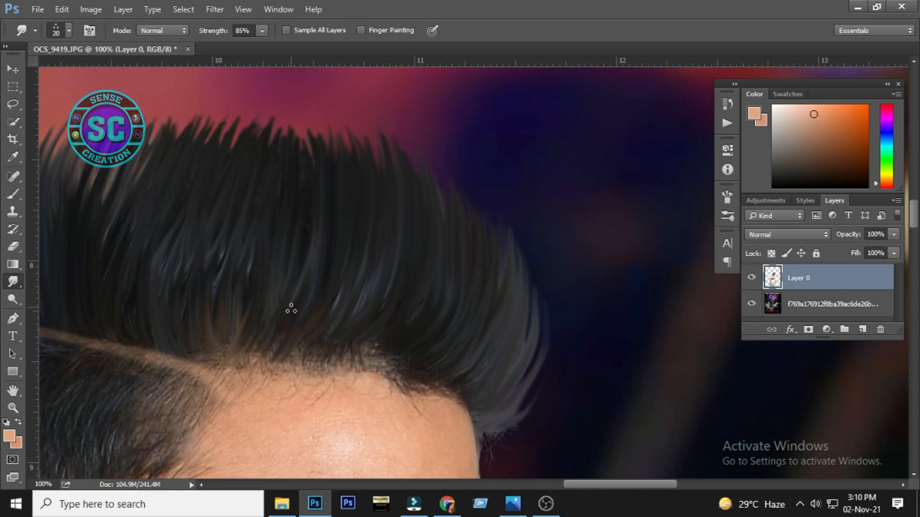
left_click_drag(254, 310, 221, 369)
key("bracketleft")
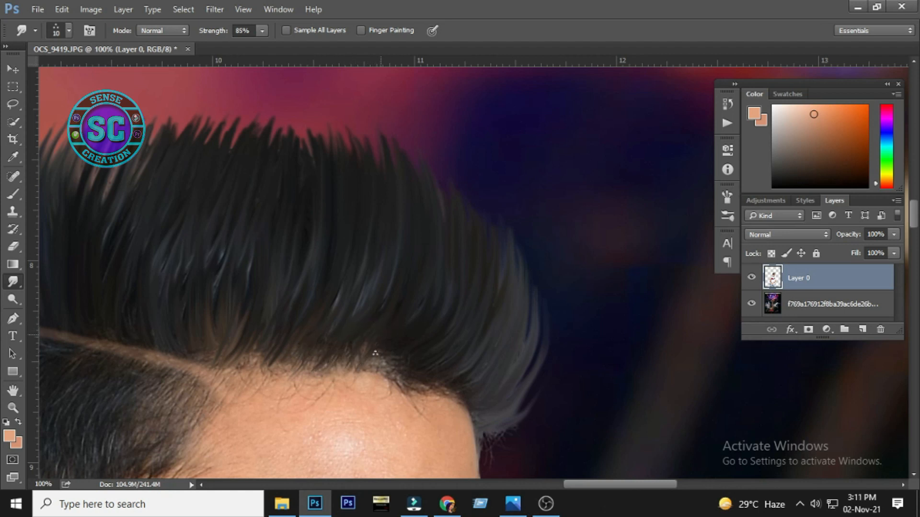
scroll(454, 354, "down", 3)
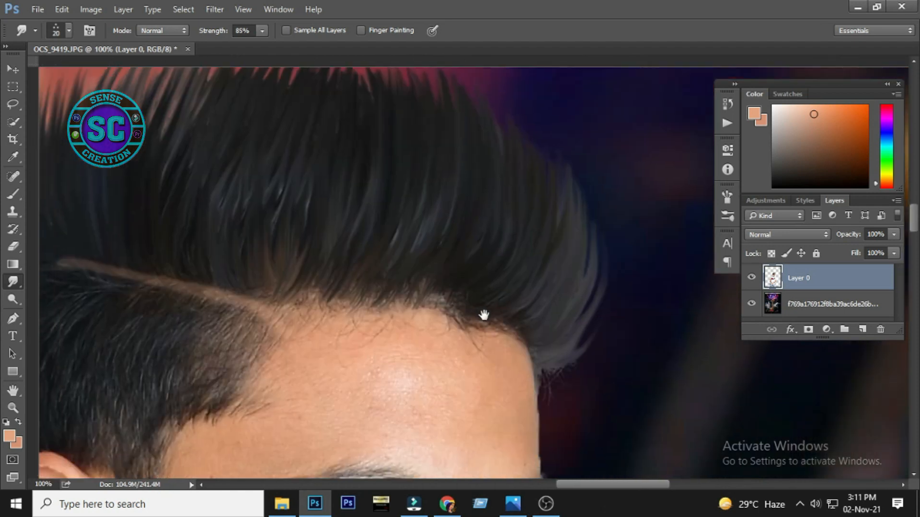
scroll(446, 304, "up", 4)
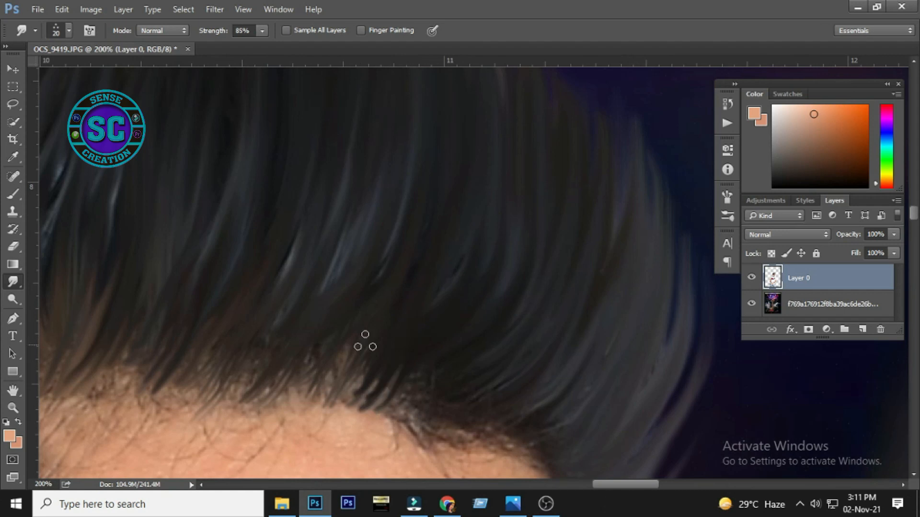
Step: Smudge the front of the quiff upward and outward into strands with the brush enlarged to 35 px
scroll(357, 365, "down", 4)
scroll(324, 419, "up", 3)
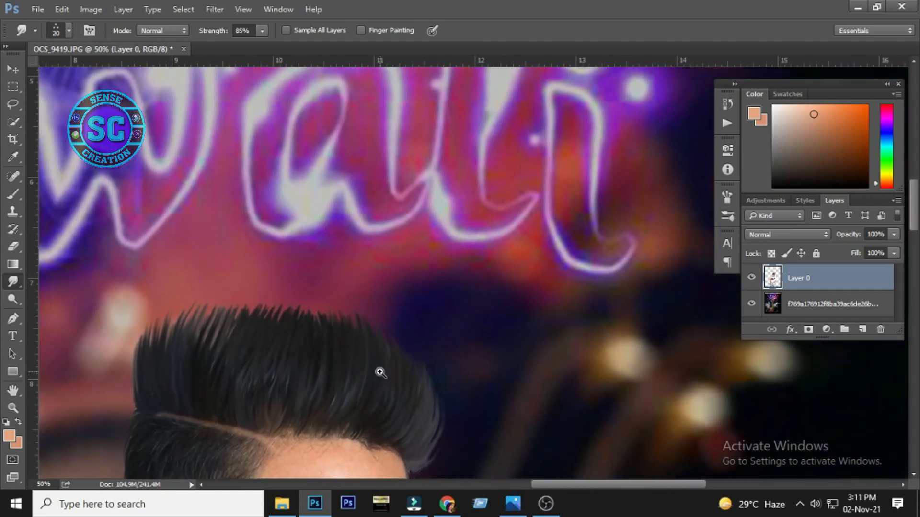
scroll(357, 309, "down", 2)
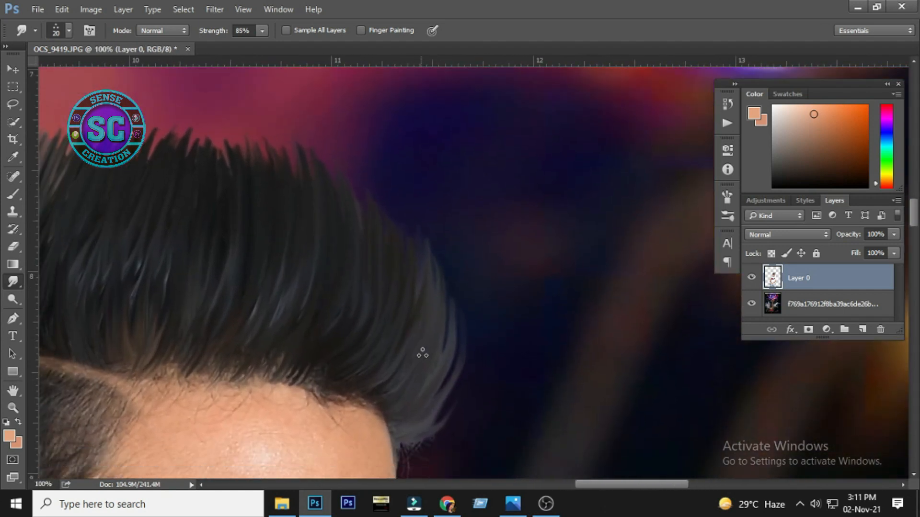
left_click_drag(426, 392, 455, 254)
key("]")
left_click_drag(442, 363, 456, 237)
mouse_move(435, 345)
left_mouse_down()
mouse_move(435, 225)
mouse_move(408, 213)
left_mouse_up()
mouse_move(415, 279)
left_mouse_down()
mouse_move(400, 192)
mouse_move(367, 172)
left_mouse_up()
left_click_drag(413, 273, 402, 204)
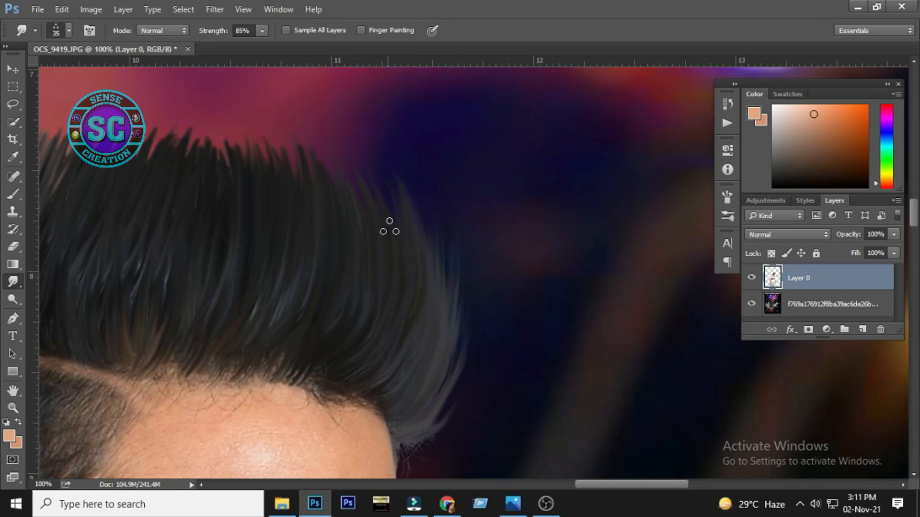
left_click_drag(435, 294, 422, 216)
left_click_drag(409, 281, 390, 188)
Step: Outline the uneven outer fringe at the front of the quiff with the Lasso tool, delete it and deselect
left_click_drag(314, 428, 365, 236)
left_click(366, 235, "ctrl+alt")
left_click(414, 197, "ctrl")
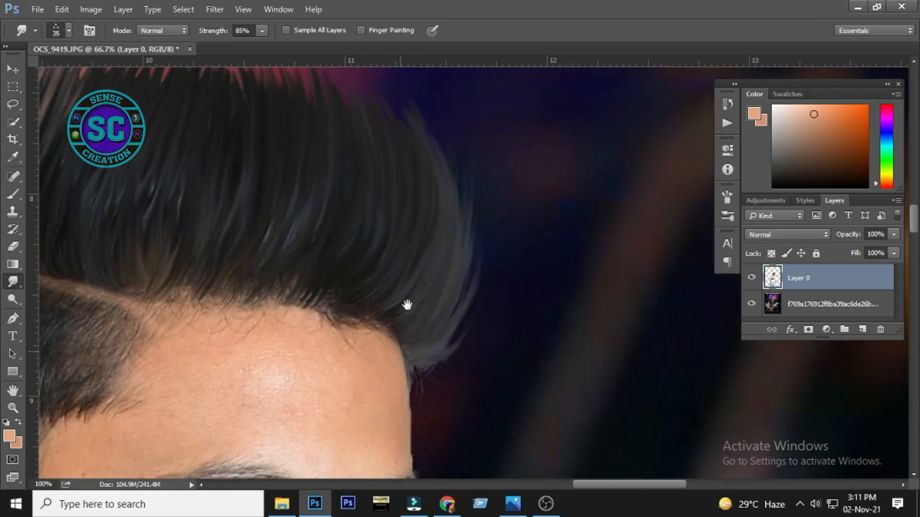
key("v")
left_click_drag(451, 161, 456, 199)
key("ctrl+z")
scroll(472, 253, "down", 1)
key("l")
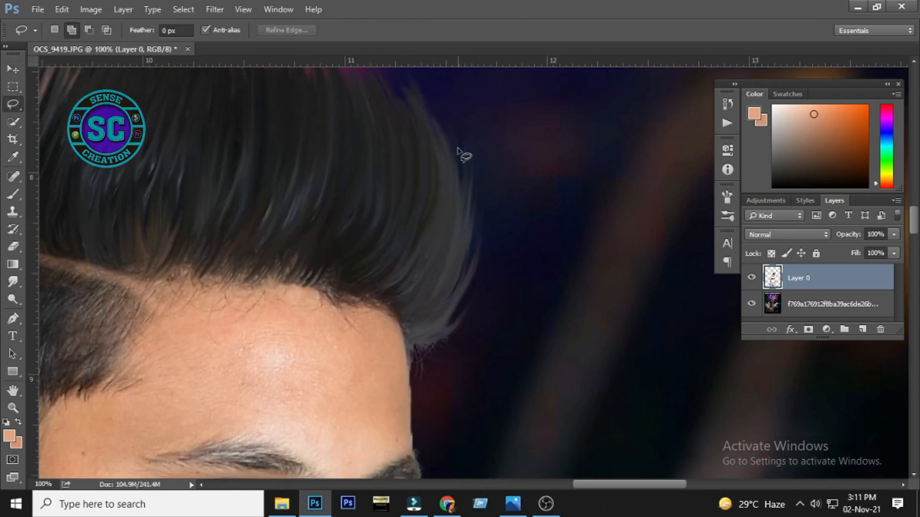
mouse_move(457, 146)
left_mouse_down()
mouse_move(468, 250)
mouse_move(453, 282)
left_mouse_up()
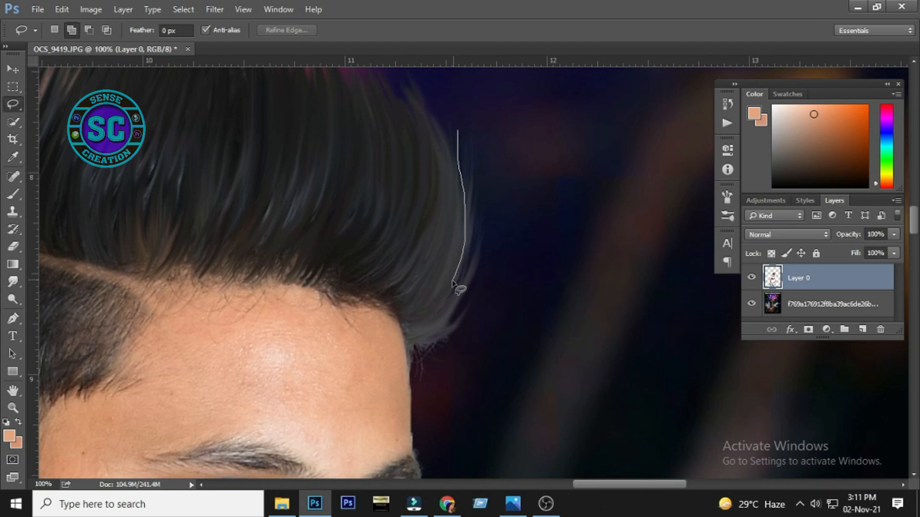
mouse_move(410, 352)
left_mouse_down()
mouse_move(602, 153)
mouse_move(593, 184)
left_mouse_up()
key("Return")
key("BackSpace")
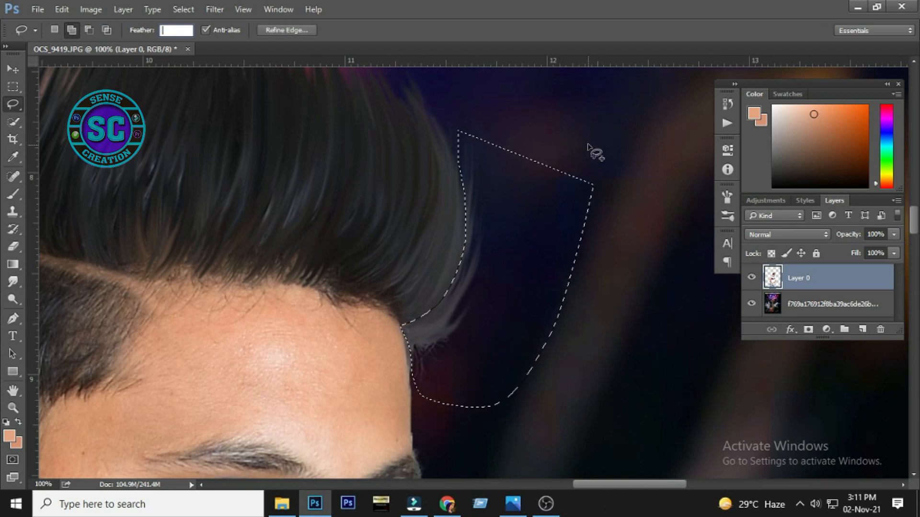
left_click(13, 68)
left_click(454, 200)
key("Delete")
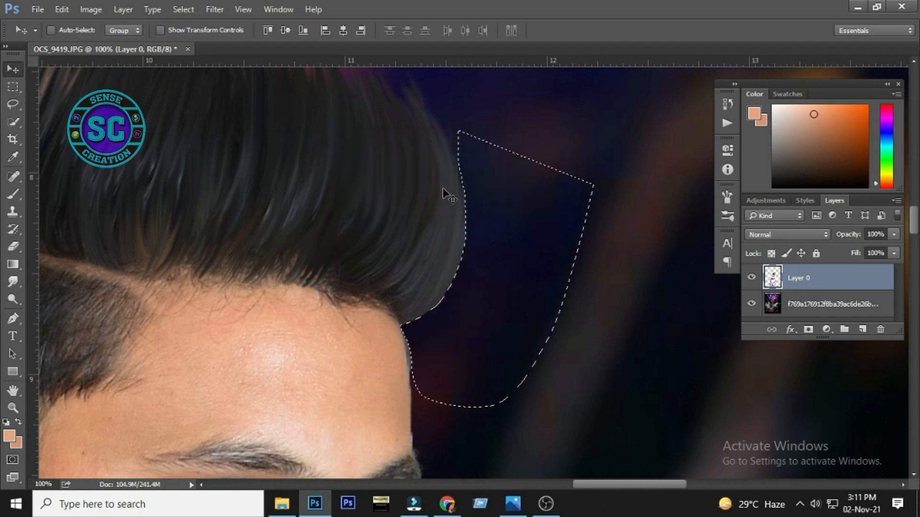
key("ctrl+d")
Step: Smudge the back part of the quiff's crest upward into longer strands with the 35 px Smudge brush
scroll(412, 254, "down", 4)
left_click_drag(323, 264, 327, 296)
left_click(378, 232, "ctrl")
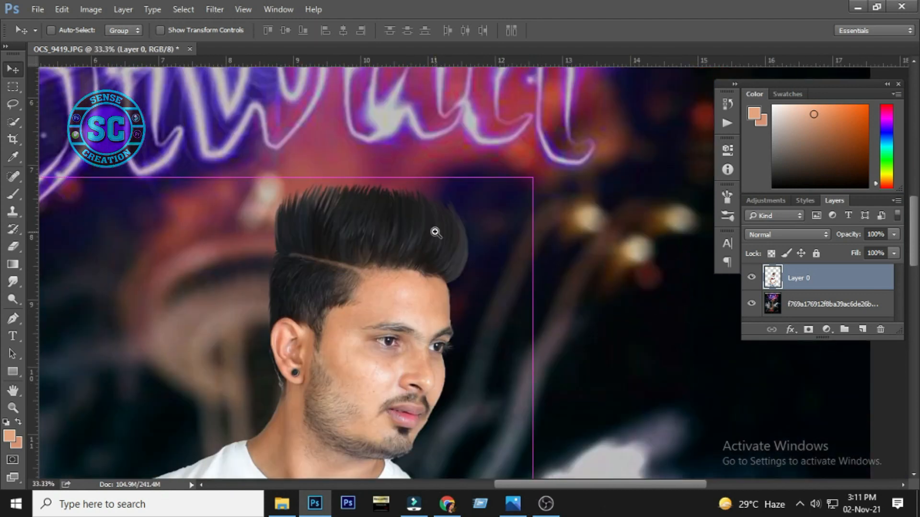
left_click(290, 200, "ctrl")
left_click(290, 200, "ctrl")
left_click(289, 200, "ctrl")
left_click(14, 282)
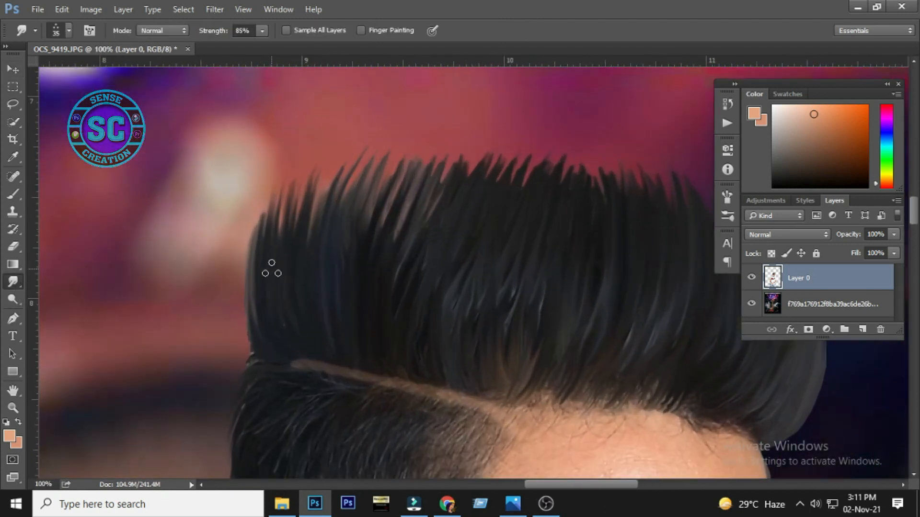
mouse_move(272, 269)
left_mouse_down()
mouse_move(272, 232)
mouse_move(304, 168)
left_mouse_up()
left_click_drag(265, 256, 300, 170)
left_click_drag(295, 258, 320, 168)
left_click_drag(320, 237, 343, 149)
left_click_drag(290, 226, 314, 158)
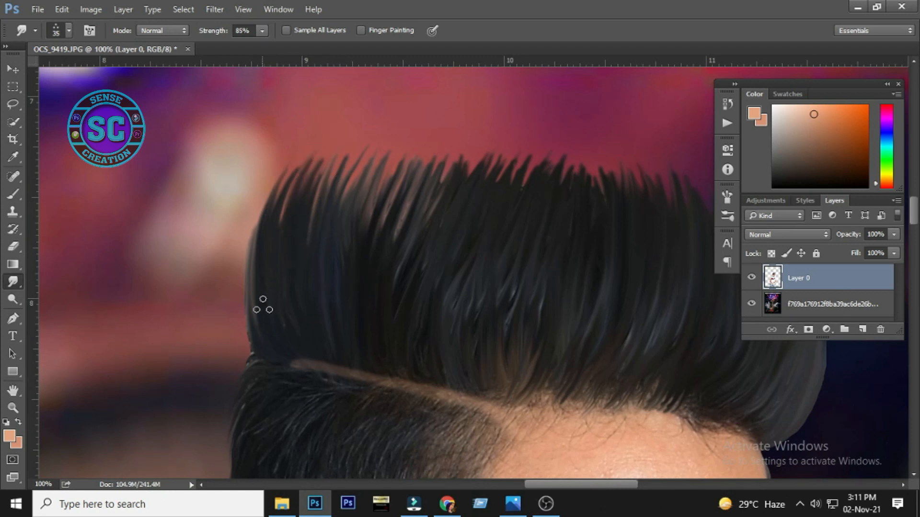
Step: Round out the quiff's back edge with upward smudge strokes and extend the strands in the crest behind its middle
left_click_drag(253, 312, 270, 244)
left_click_drag(261, 343, 251, 218)
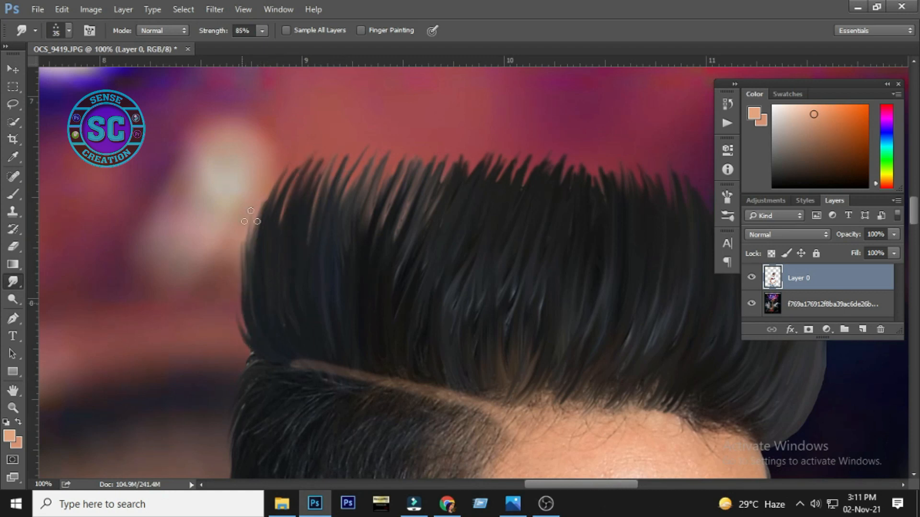
left_click_drag(254, 333, 246, 204)
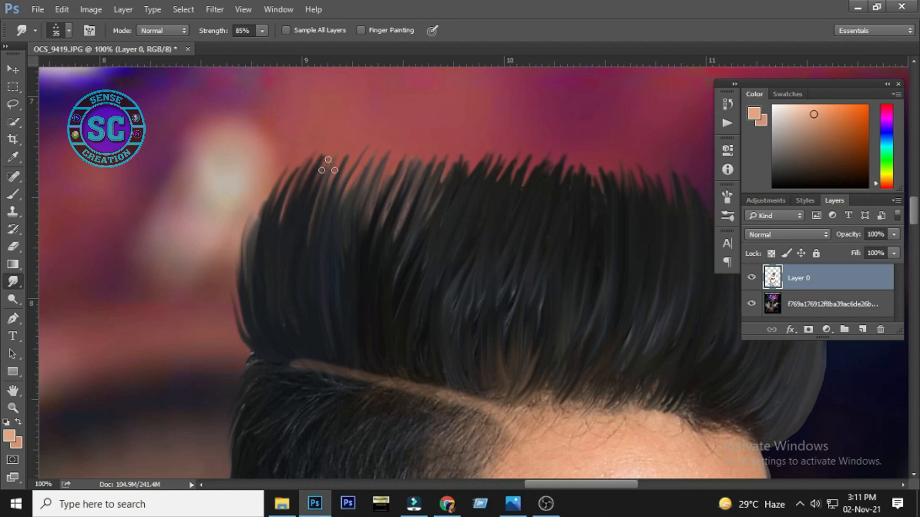
left_click_drag(381, 227, 392, 159)
left_click_drag(382, 244, 400, 178)
Step: Outline the ragged cut-out edge behind the ear and along the neck with the Lasso tool, delete it and deselect
left_click(379, 225, "alt")
left_click(347, 302, "alt")
left_click_drag(316, 340, 331, 252)
left_click(330, 250, "ctrl")
left_click(329, 249, "ctrl")
mouse_move(341, 354)
left_mouse_down()
mouse_move(301, 223)
mouse_move(298, 144)
left_mouse_up()
scroll(286, 298, "down", 1)
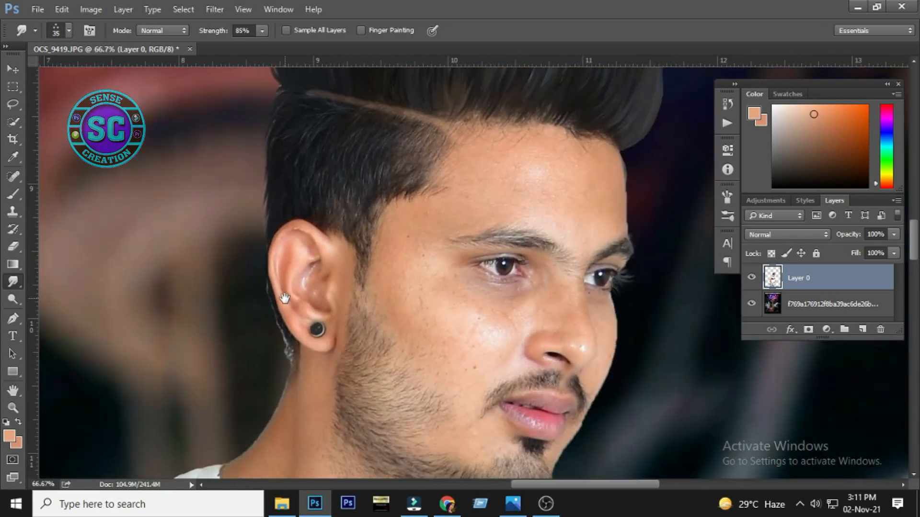
scroll(286, 299, "up", 1)
key("v")
scroll(306, 265, "down", 1)
key("l")
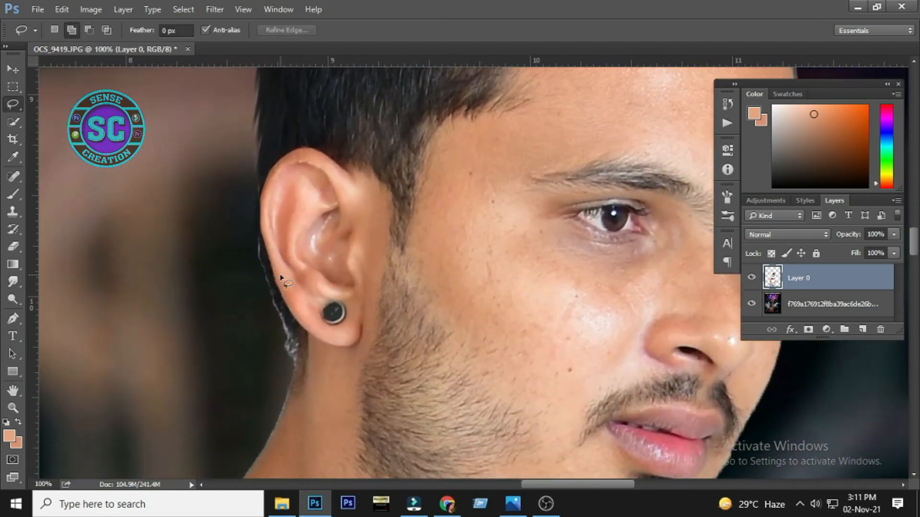
left_click(265, 245, "ctrl")
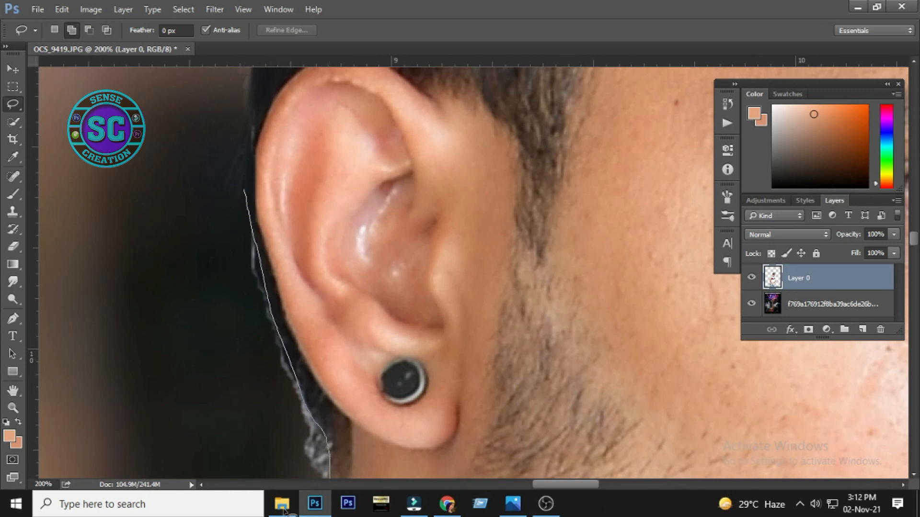
left_click_drag(284, 512, 21, 320)
left_click_drag(291, 341, 291, 168)
left_click_drag(325, 309, 321, 336)
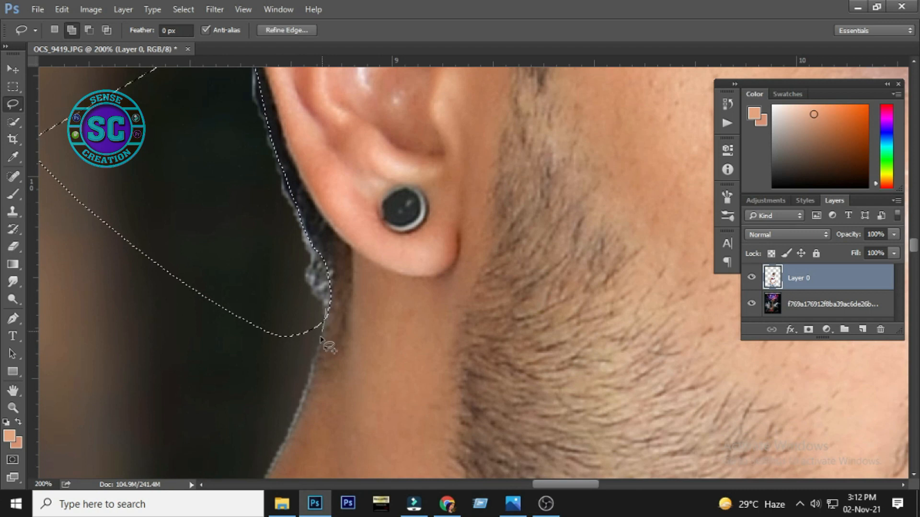
left_click_drag(272, 461, 61, 256)
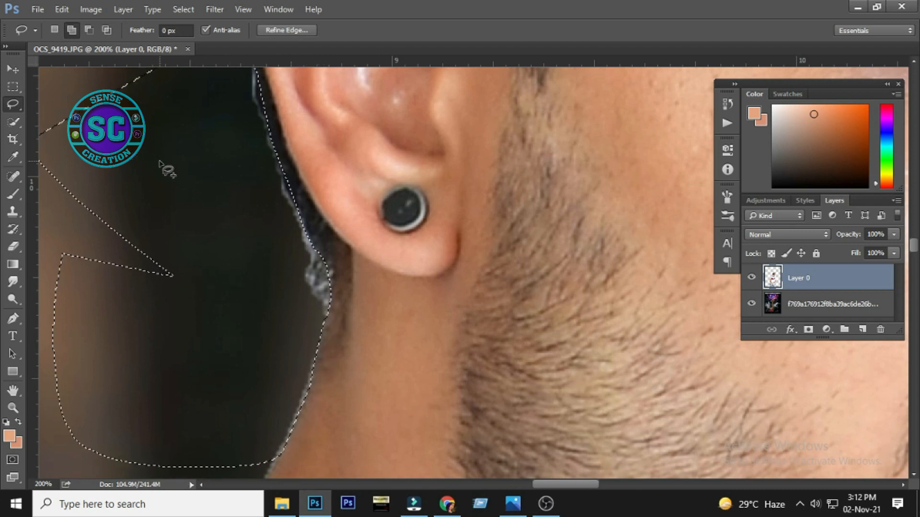
key("Delete")
key("ctrl+d")
Step: Outline the rough cut-out edge beneath the chin with the Lasso tool, delete it and deselect
left_click(359, 220, "alt")
left_click(359, 220, "alt")
left_click(360, 219, "alt")
left_click_drag(365, 266, 349, 345)
left_click_drag(443, 178, 443, 284)
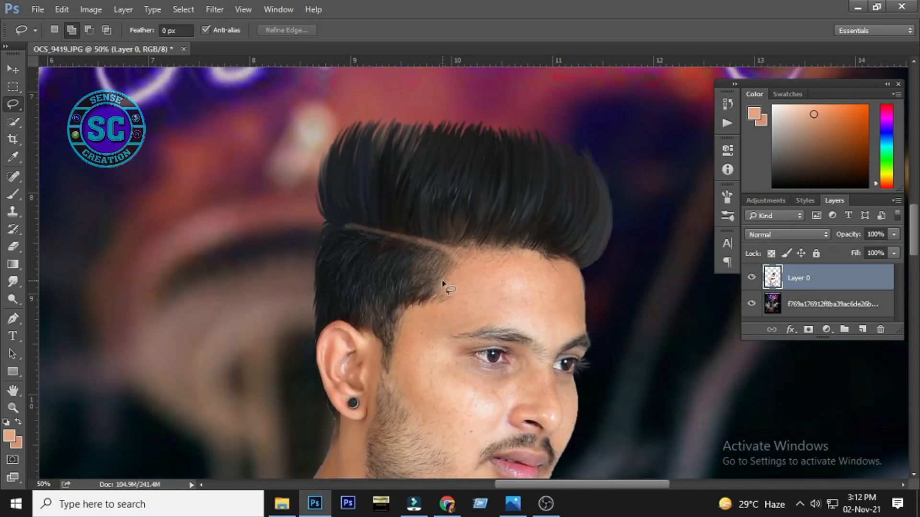
scroll(443, 284, "down", 4)
left_click_drag(513, 322, 493, 297)
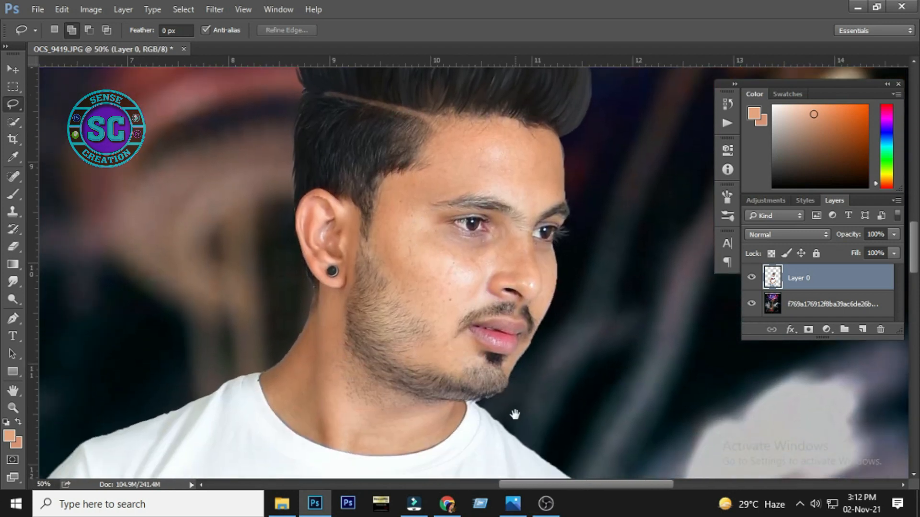
left_click(511, 417, "ctrl")
left_click(512, 416, "ctrl")
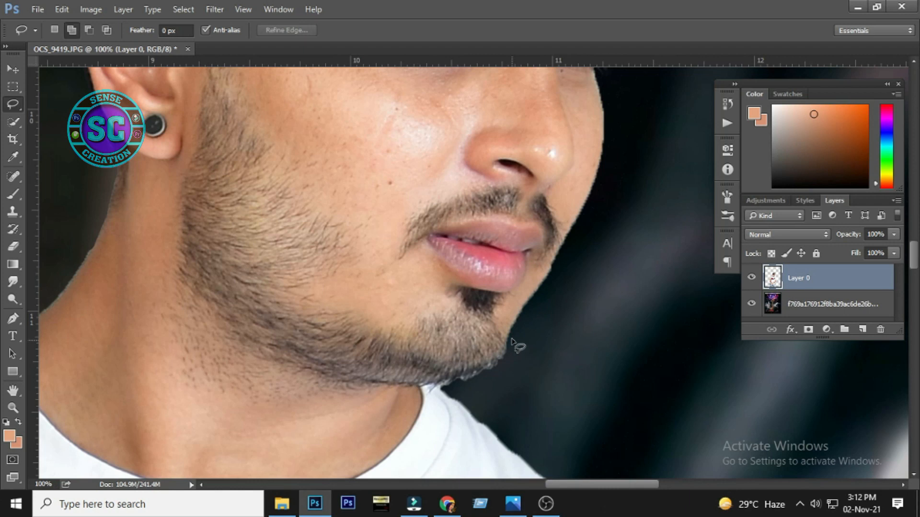
left_click(512, 341, "ctrl")
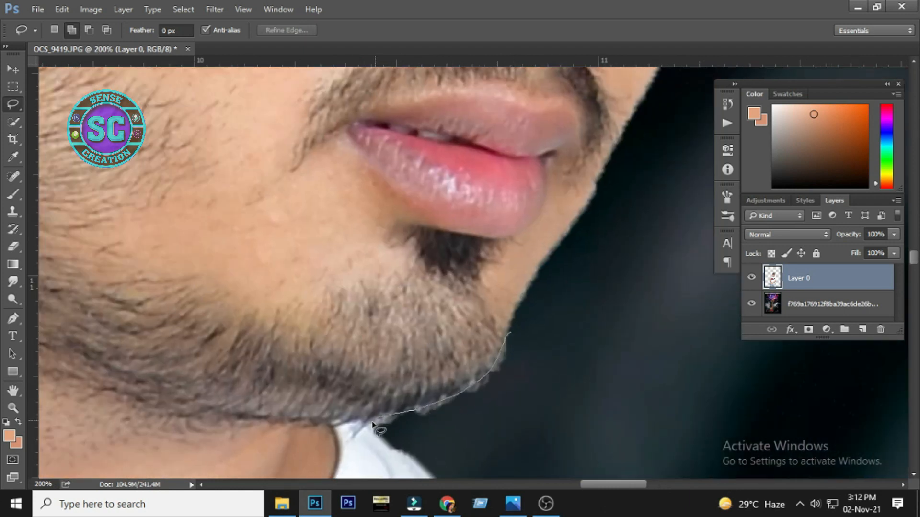
left_click_drag(373, 424, 580, 431)
key("ctrl+d")
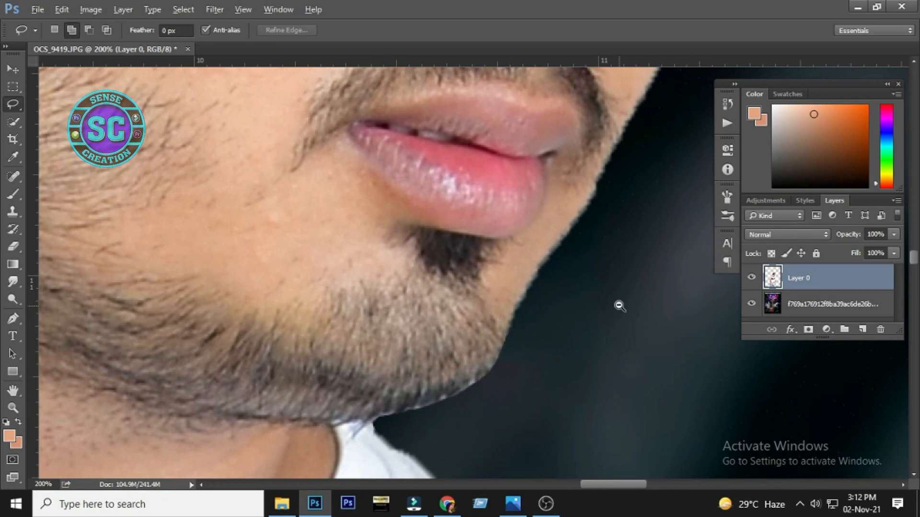
Step: Examine the whole figure against the background, including the body, face and restyled hair
left_click(619, 305, "alt")
left_click(620, 306, "alt")
left_click(619, 305, "alt")
left_click(618, 306, "alt")
left_click(618, 305, "alt")
left_click(618, 305, "alt")
left_click_drag(528, 424, 441, 254)
key("v")
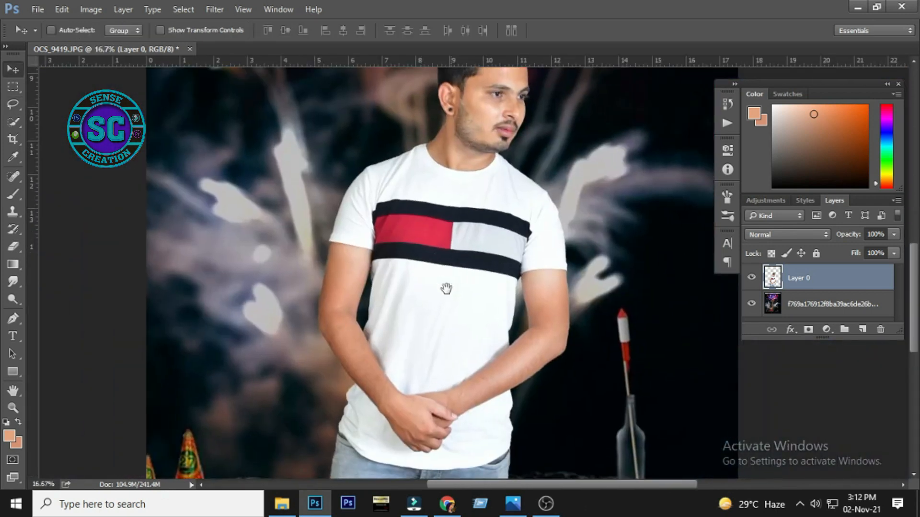
left_click_drag(446, 289, 398, 406)
left_click(437, 198, "ctrl")
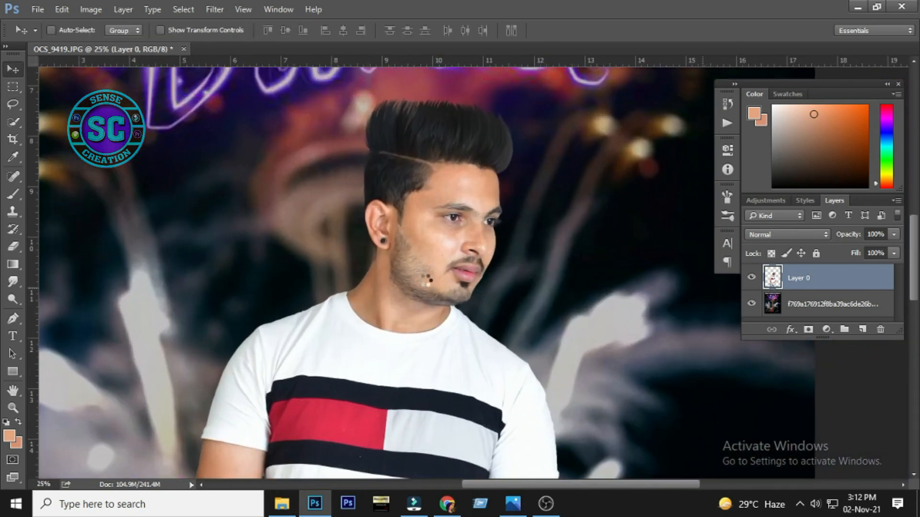
Step: Open the cut-out man's layer in Camera Raw and set Clarity to +17, Blacks to +51 and Whites to -85
key("ctrl+shift+a")
left_click(401, 179)
left_click_drag(451, 422, 479, 77)
left_click_drag(391, 226, 396, 257)
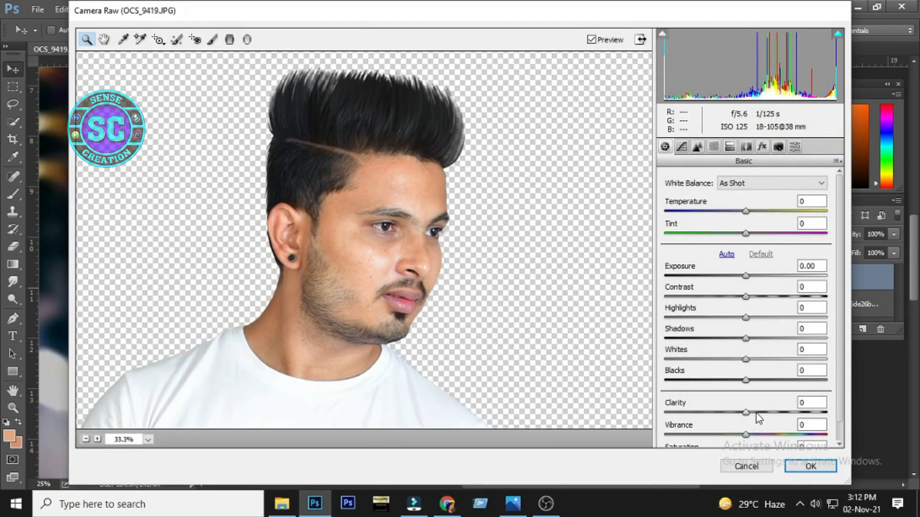
mouse_move(769, 410)
left_mouse_down()
mouse_move(750, 410)
mouse_move(759, 411)
left_mouse_up()
left_click_drag(746, 380, 676, 359)
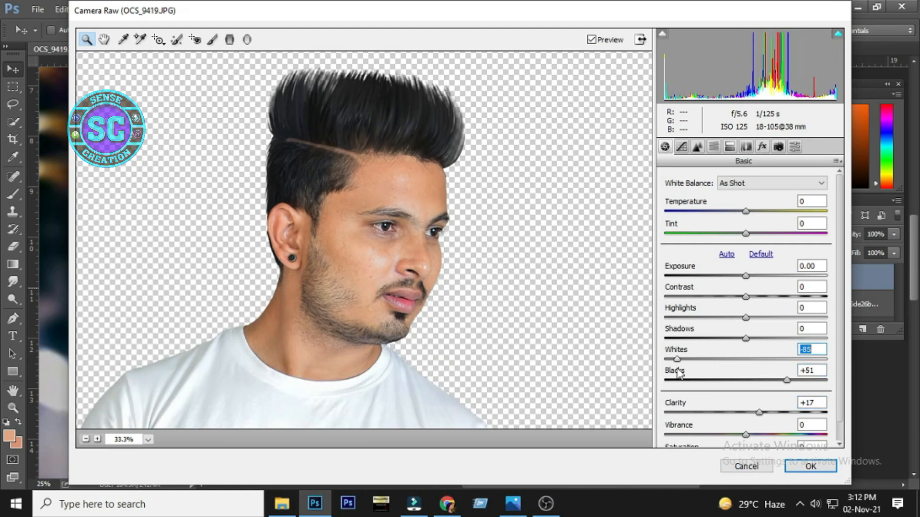
Step: Set Highlights to -23, Shadows to +2, Whites to -71, Contrast to +31 and Exposure to +0.35, and apply the Camera Raw adjustments
left_click_drag(746, 338, 729, 330)
left_click(688, 360)
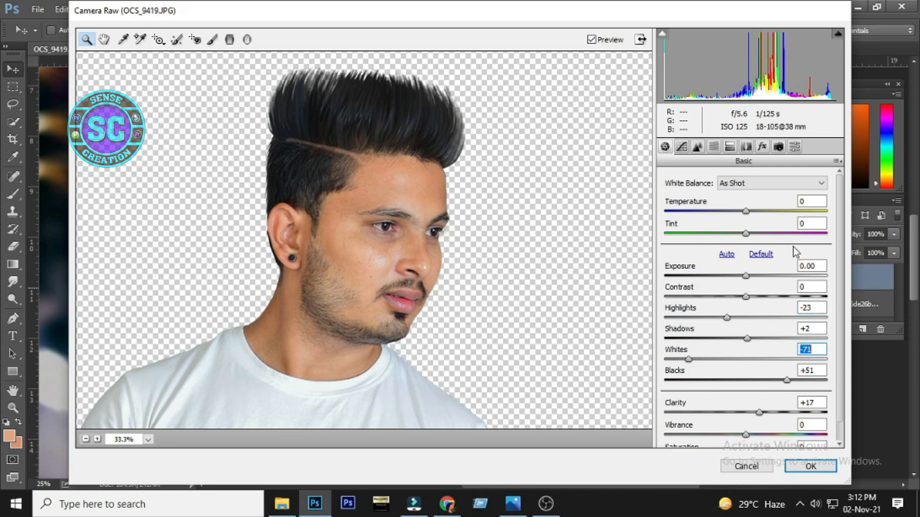
left_click_drag(765, 297, 752, 274)
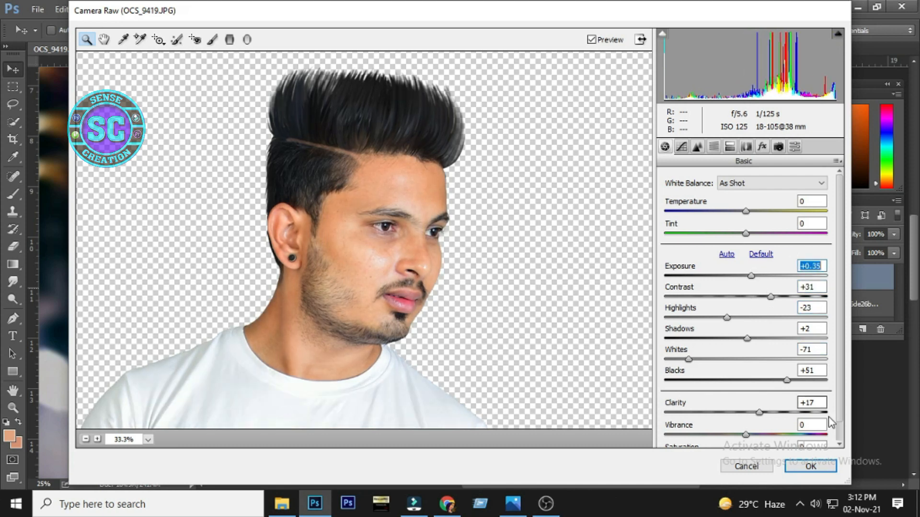
left_click(807, 466)
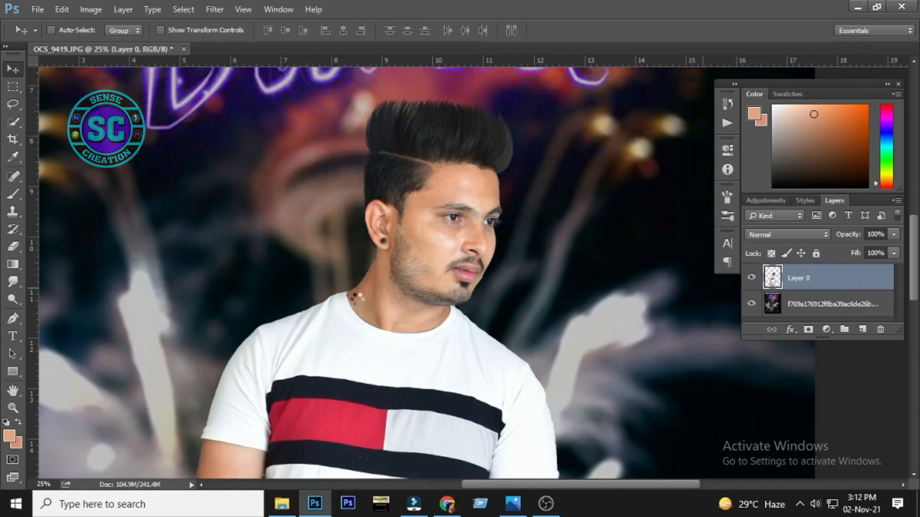
Step: Add a new empty layer between the fireworks background and the cut-out man
left_click_drag(410, 314, 415, 245)
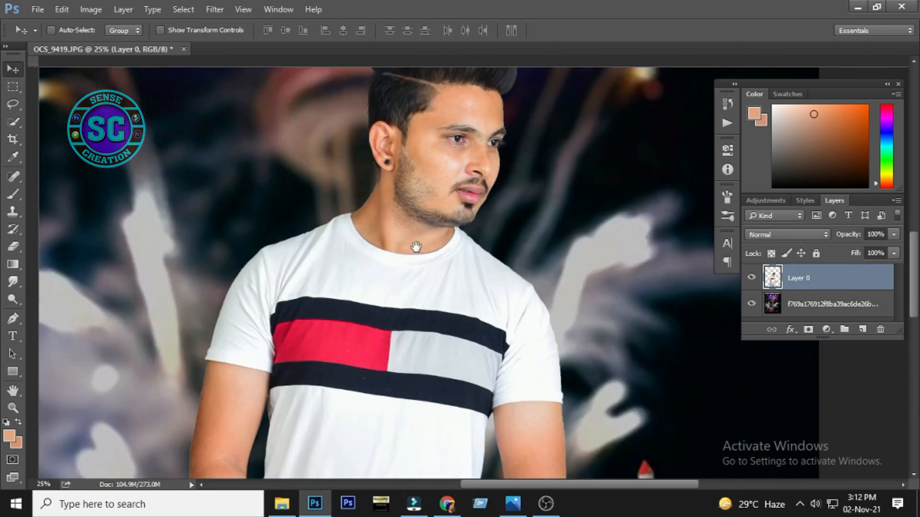
left_click(415, 250, "alt")
left_click(415, 250, "alt")
left_click(427, 263, "alt")
left_click(571, 323, "ctrl")
left_click_drag(529, 382, 497, 380)
left_click(838, 349, "alt")
left_click(833, 304)
left_click(863, 329)
Step: Enlarge the Brush to 3800 px, reset the colours and sample a dark tone from the lower background as foreground colour
key("b")
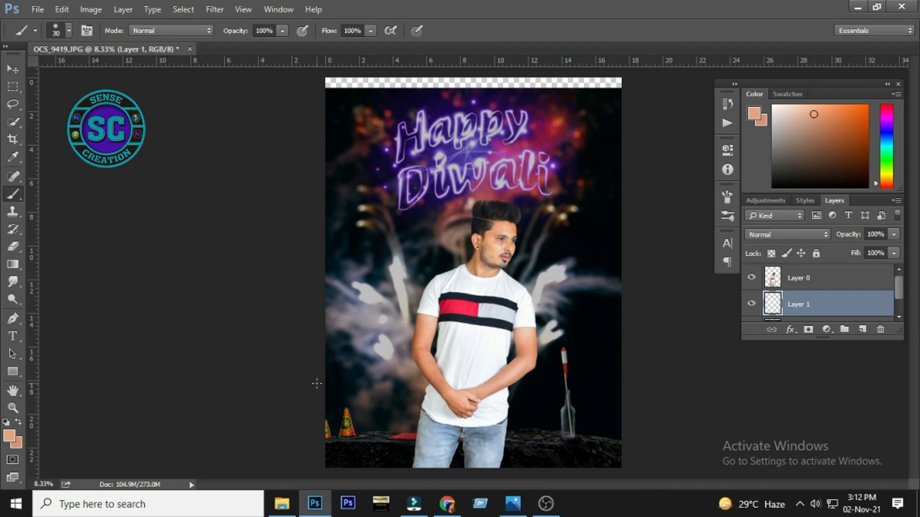
key("bracketright")
key("bracketright")
key("bracketright")
key("bracketright")
key("bracketright")
key("bracketright")
key("bracketright")
key("bracketright")
key("bracketright")
key("bracketright")
key("bracketright")
key("bracketright")
key("bracketright")
key("bracketright")
key("bracketright")
key("bracketright")
key("bracketright")
key("bracketright")
key("bracketright")
key("bracketright")
left_click(6, 423)
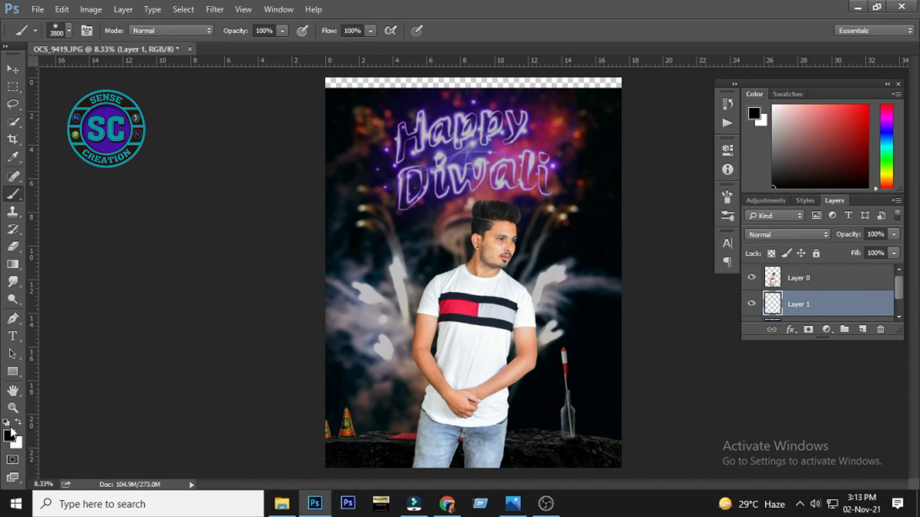
left_click(340, 385, "alt")
Step: Undo the trial brush dab and move Layer 1 above the cut-out man's layer
left_click(308, 441)
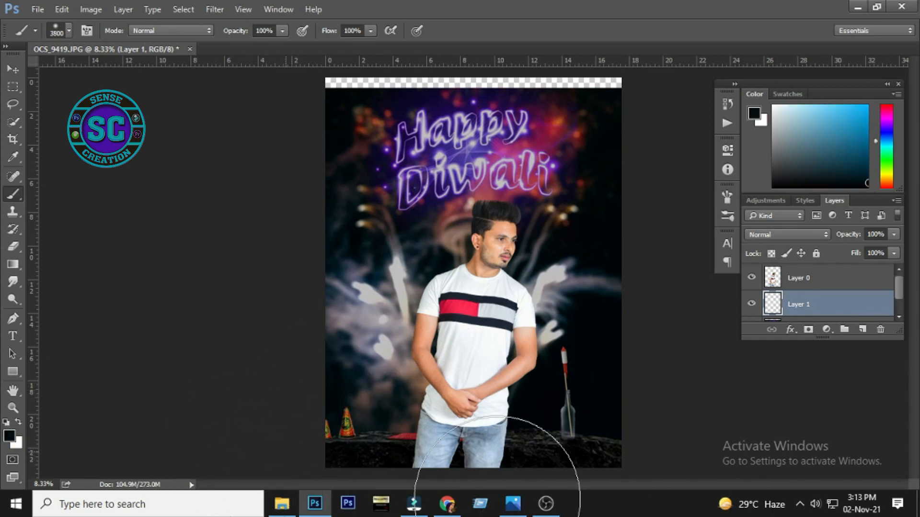
key("ctrl+z")
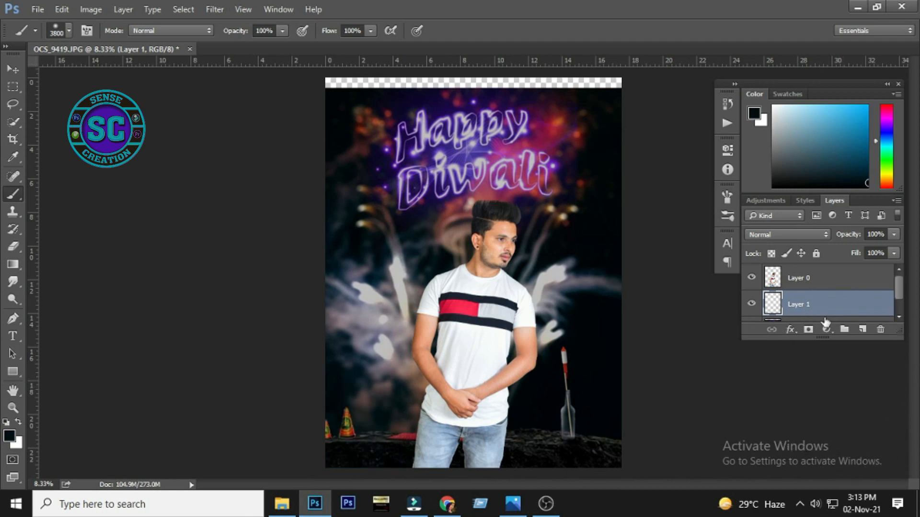
left_click(824, 287)
left_click_drag(820, 300, 817, 269)
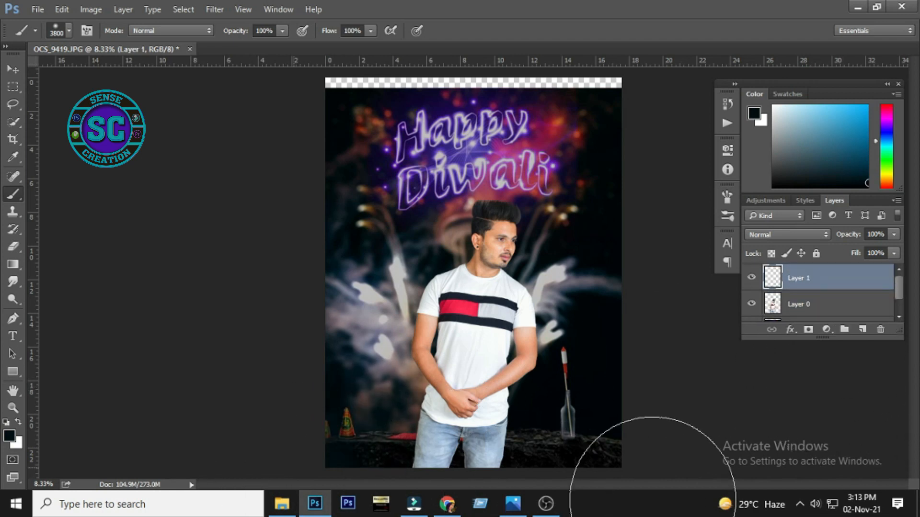
Step: Soften the dark shading along the picture's lower edge by setting Layer 1's opacity to 78%
key("v")
scroll(455, 449, "up", 1)
left_click_drag(406, 397, 399, 350)
key("3")
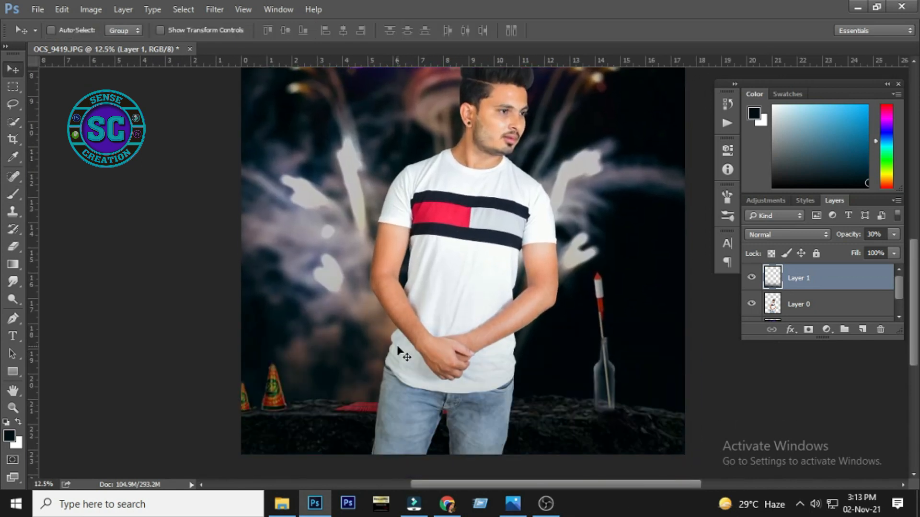
key("5")
key("5")
key("6")
key("7")
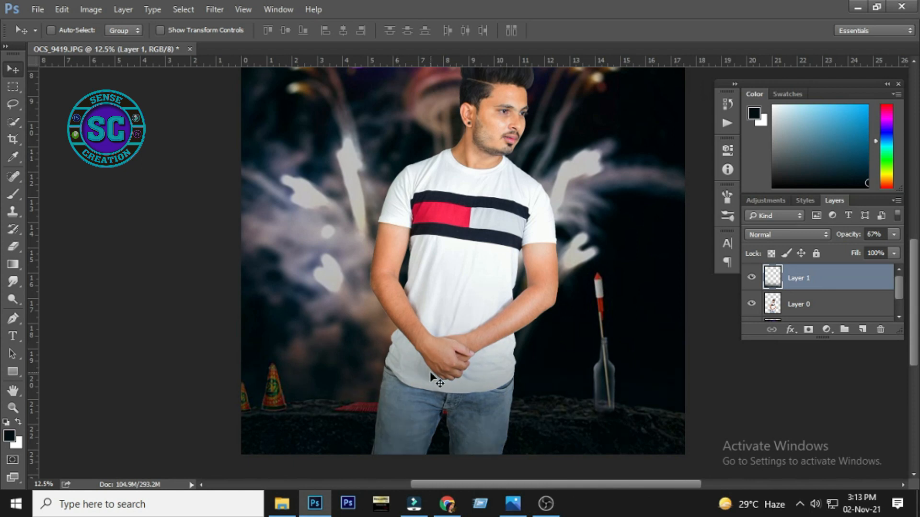
left_click_drag(471, 168, 440, 276)
scroll(455, 225, "up", 2)
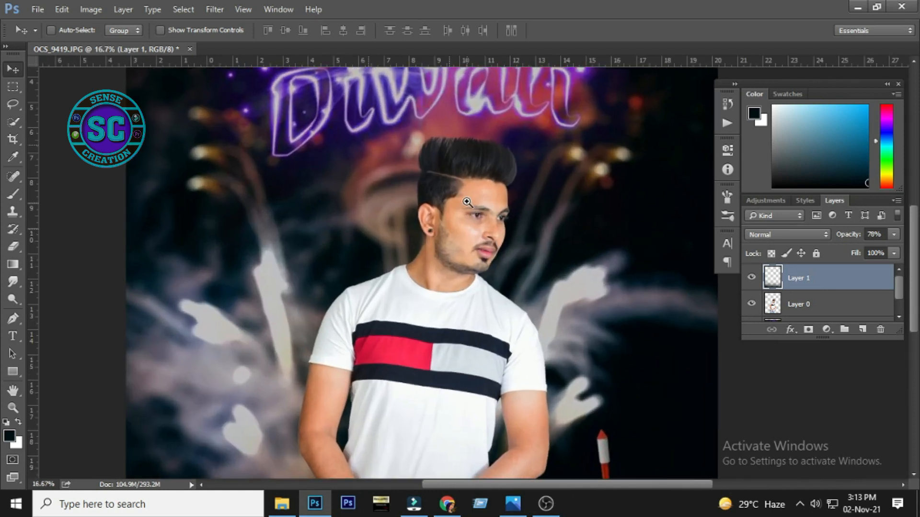
left_click_drag(500, 347, 486, 363)
Step: Crop the canvas to cut off the transparent strip above the background and trim the sides slightly
key("ctrl+minus")
key("ctrl+minus")
key("ctrl+minus")
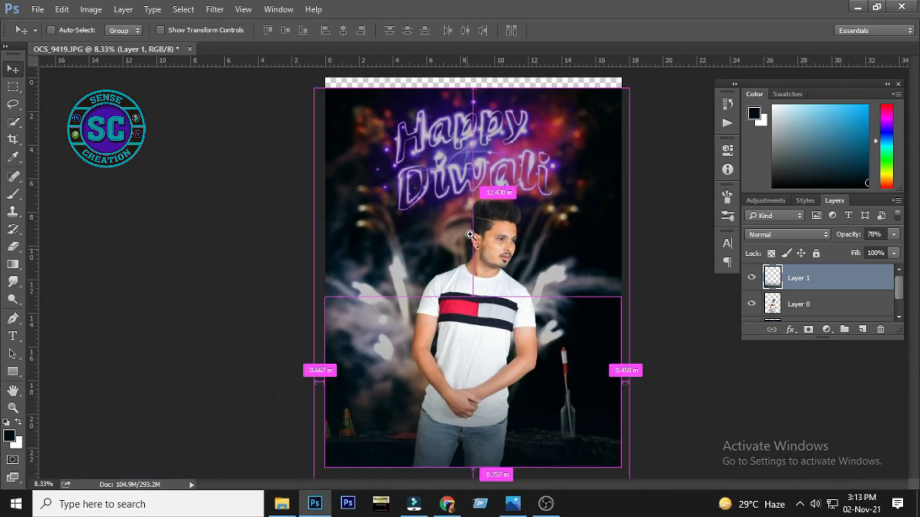
left_click_drag(376, 234, 383, 311)
key("ctrl+plus")
key("c")
left_click_drag(277, 203, 282, 213)
key("ctrl+minus")
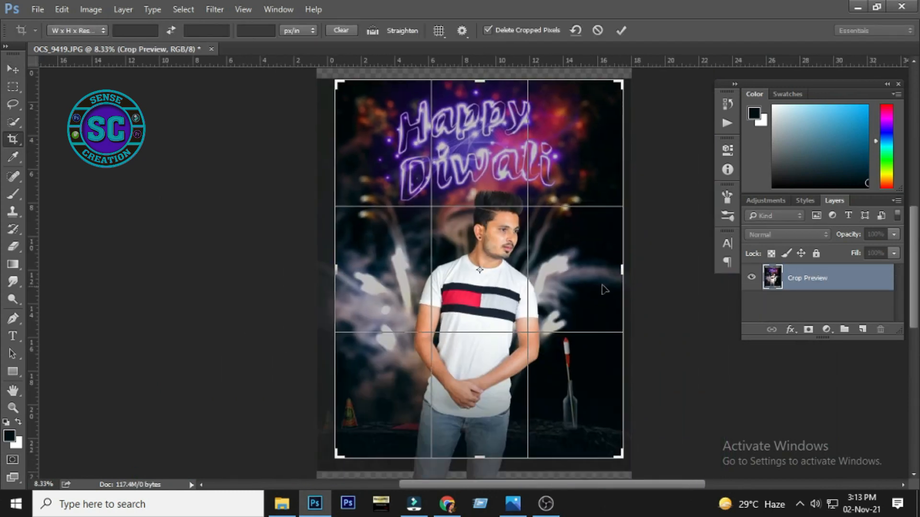
left_click_drag(620, 271, 618, 267)
key("Return")
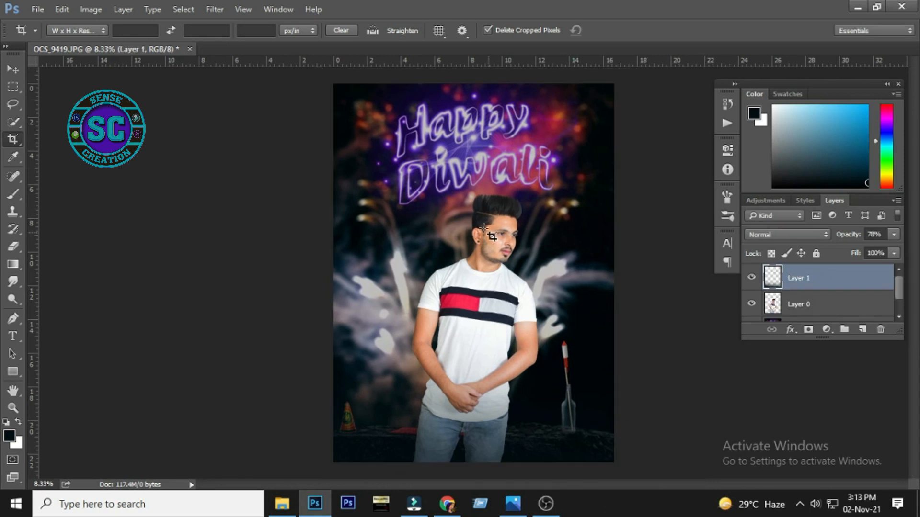
Step: Merge the shading, the man and the fireworks background into a single layer
key("v")
key("ctrl+plus")
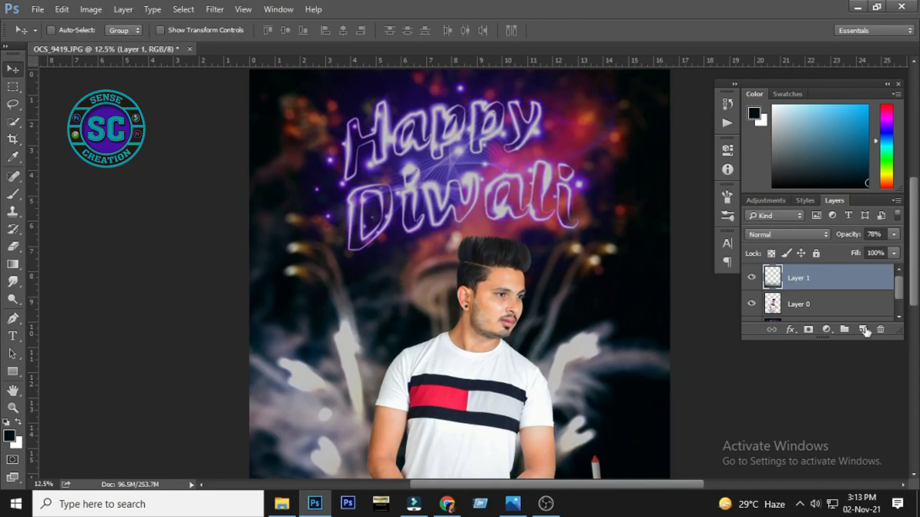
scroll(825, 311, "down", 1)
left_click(825, 311, "shift")
key("ctrl+e")
key("c")
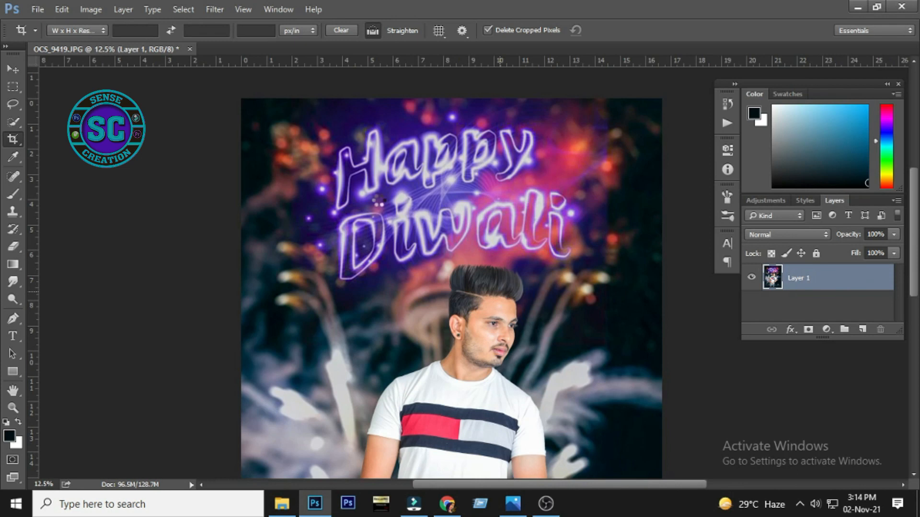
Step: Open the merged image in Camera Raw and shift the Blues hue to -38
key("ctrl+shift+a")
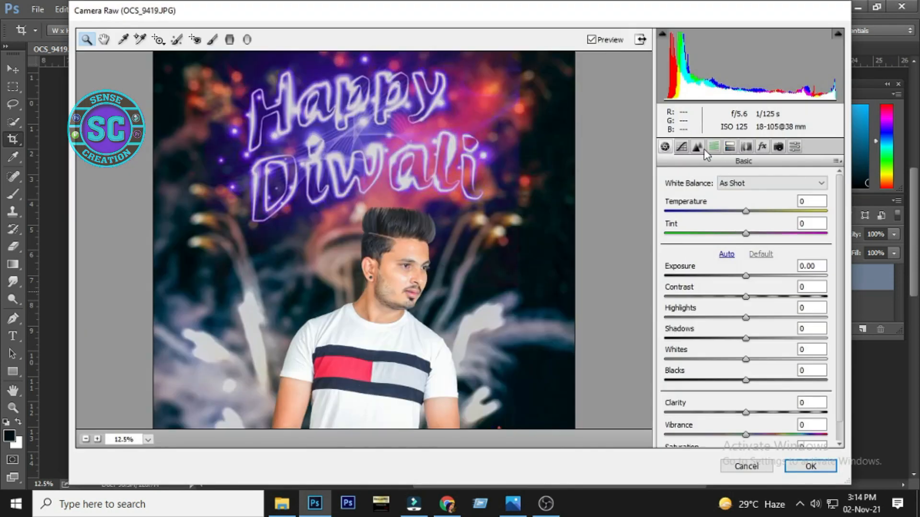
left_click(697, 147)
left_click(714, 146)
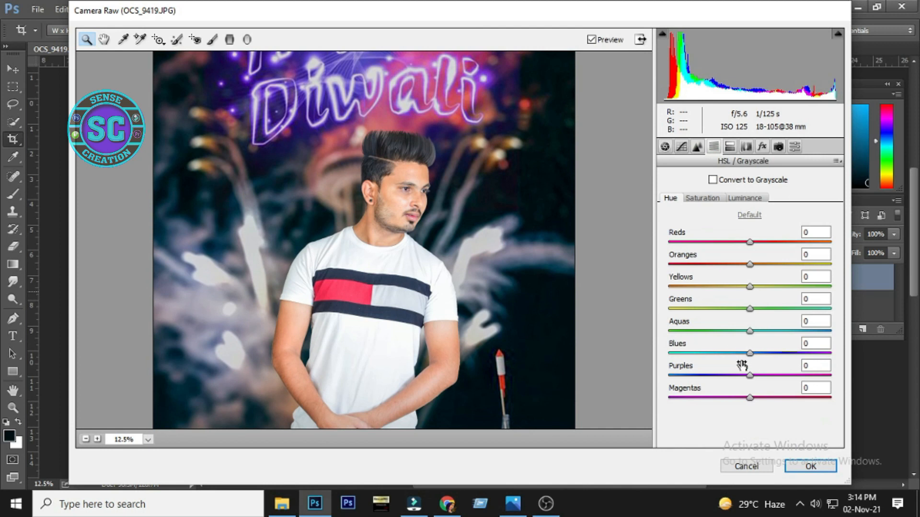
left_click_drag(750, 353, 715, 353)
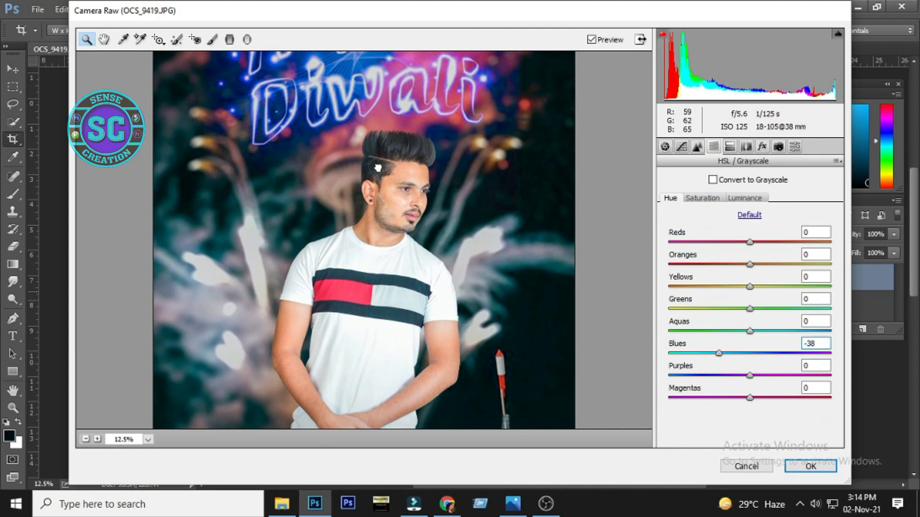
left_click_drag(378, 168, 581, 229)
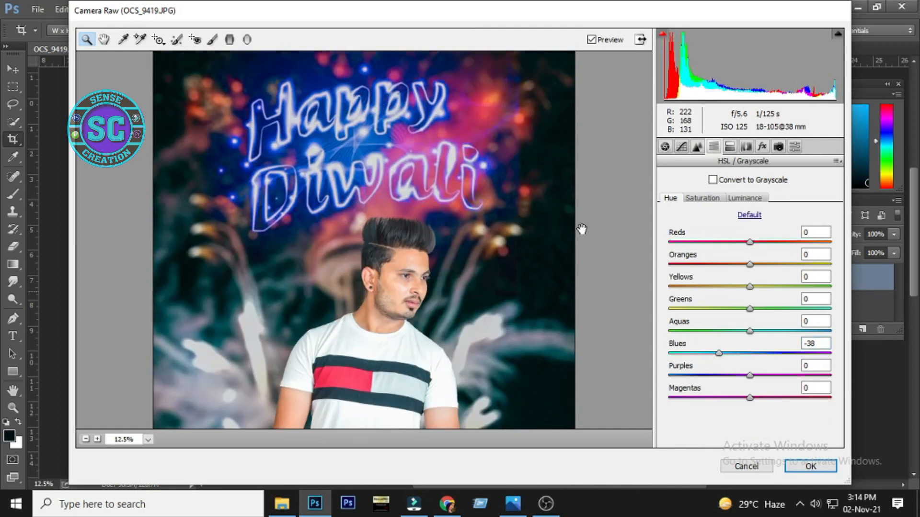
Step: In Camera Calibration, set Blue Primary hue to -17 and Green Primary hue to +45, raise the Red Primary hue, and apply
left_click(778, 147)
left_click_drag(750, 404, 737, 405)
left_click_drag(750, 340, 773, 340)
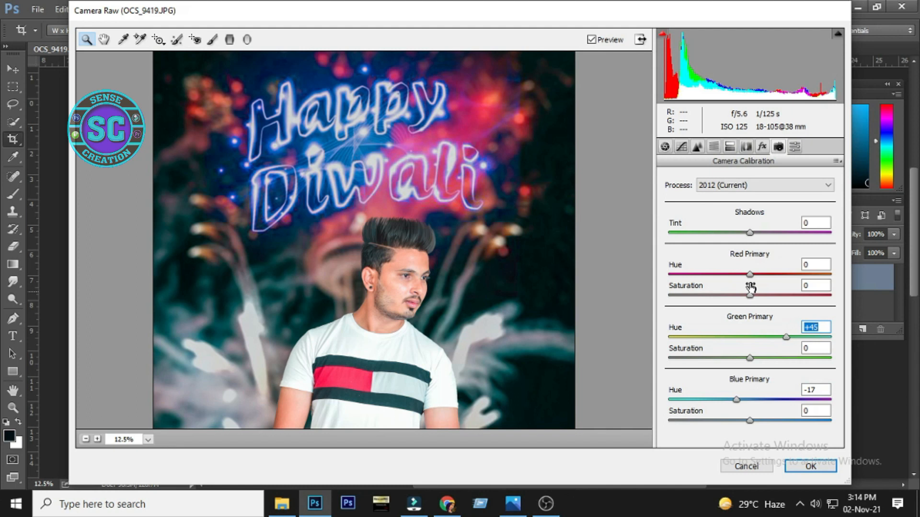
left_click_drag(751, 275, 772, 279)
left_click(808, 470)
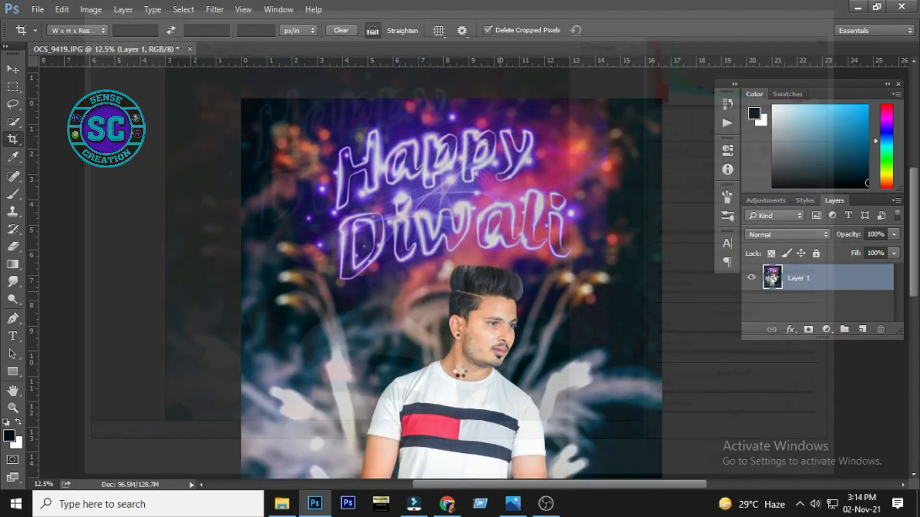
Step: Brighten the man's face with the Dodge tool at 1300 px, Midtones range and 20% exposure
key("v")
left_click_drag(470, 322, 499, 338)
key("o")
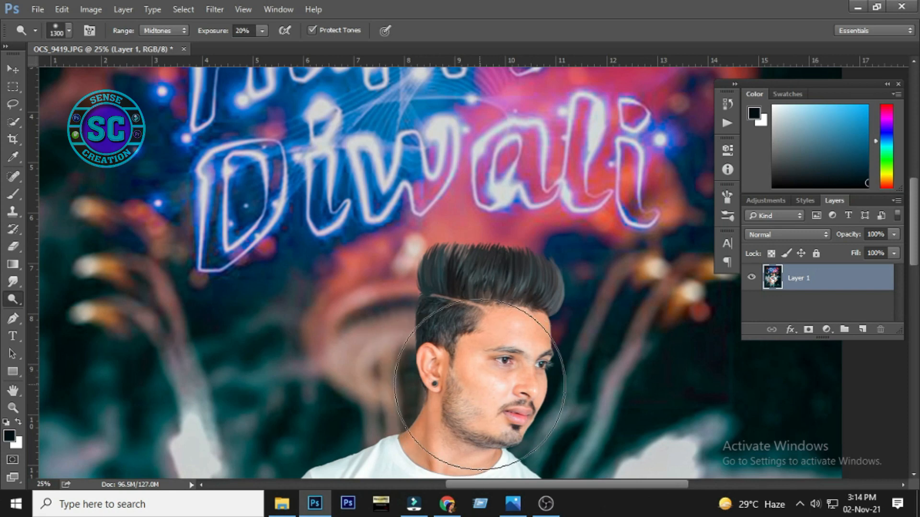
left_click_drag(474, 363, 475, 376)
Step: Add a Selective Color adjustment layer and slightly alter the black amount for the Blacks range
key("v")
key("ctrl+0")
left_click(826, 329)
left_click(853, 467)
left_click(647, 198)
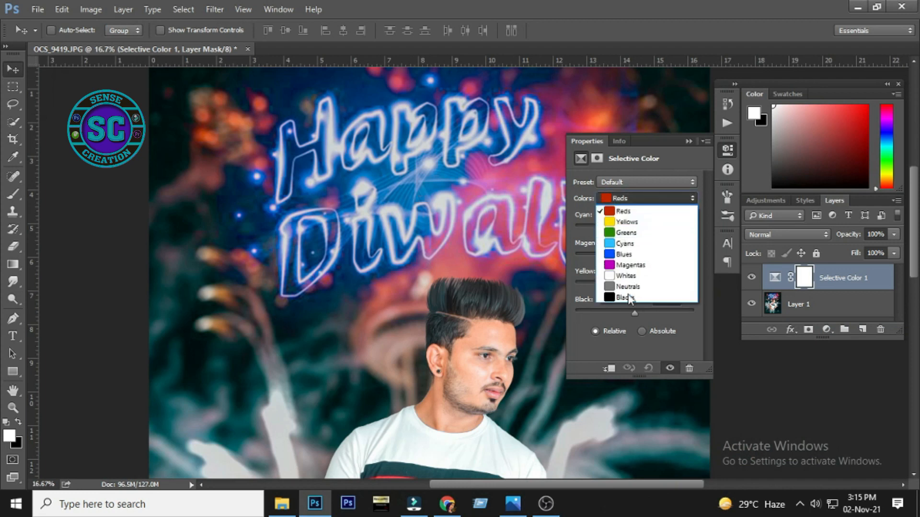
left_click(630, 297)
left_click_drag(642, 314, 638, 312)
Step: Merge the Selective Color adjustment with the image layer and put away the adjustment's properties
scroll(519, 289, "down", 1)
left_click(520, 289, "alt")
left_click(845, 307, "ctrl")
left_click_drag(360, 290, 325, 204)
key("ctrl+e")
left_click(394, 254, "ctrl")
left_click_drag(398, 257, 359, 292)
left_click(415, 283, "ctrl")
left_click_drag(433, 278, 403, 198)
left_click(688, 142)
left_click(464, 231, "alt")
left_click(464, 232, "alt")
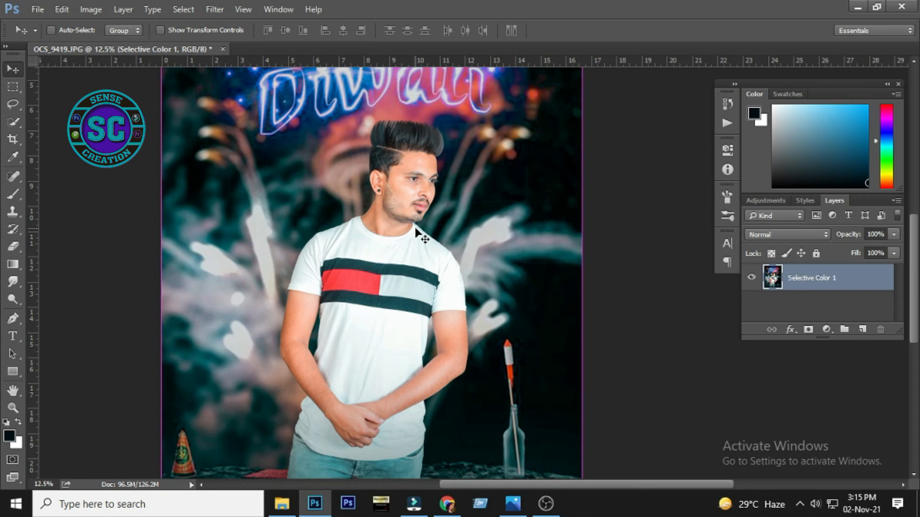
Step: Undo the layer duplication and add a new empty layer above the merged image
key("ctrl+j")
key("ctrl+plus")
mouse_move(388, 222)
left_mouse_down()
mouse_move(387, 259)
mouse_move(424, 207)
left_mouse_up()
key("ctrl+z")
key("ctrl+shift+alt+n")
Step: Switch to the Brush and set the foreground colour to bright red (ff0000)
key("b")
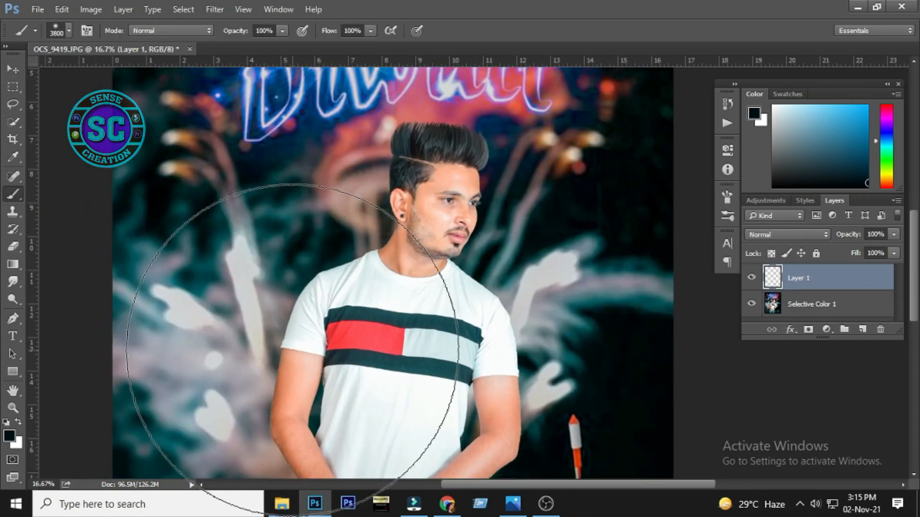
key("d")
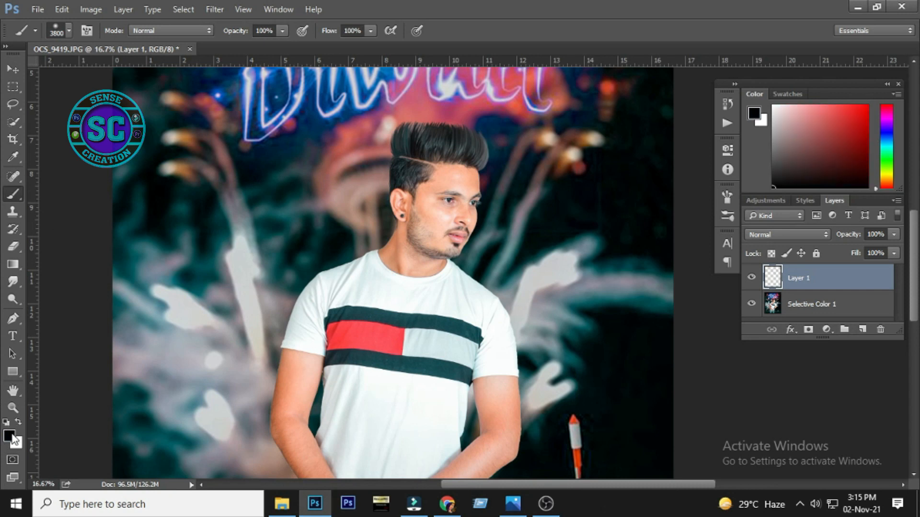
left_click(12, 436)
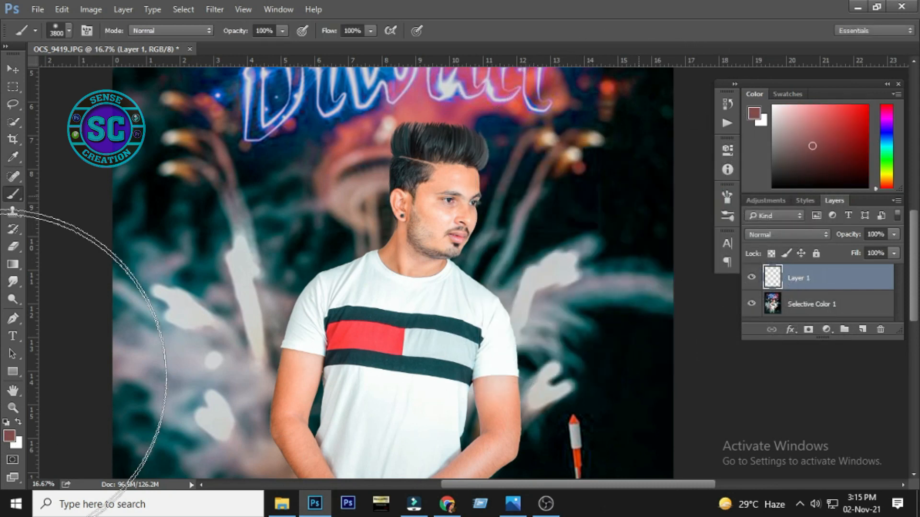
key("ctrl+z")
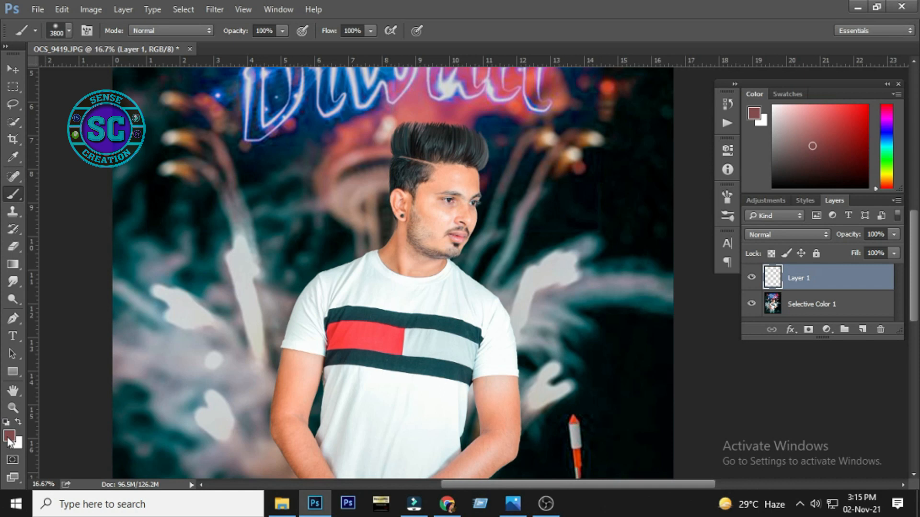
left_click(8, 436)
type("ff0000")
key("Return")
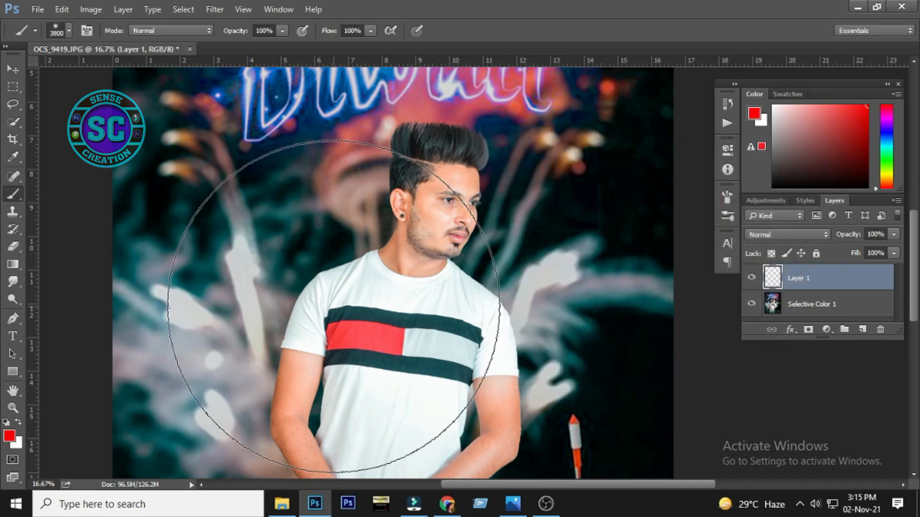
Step: Undo the first red dab, reduce the brush to 3000 px and paint a soft red glow over the man's shoulder and chest
left_click(334, 307)
key("ctrl+z")
key("bracketleft")
key("bracketleft")
key("bracketleft")
key("bracketleft")
key("bracketleft")
key("bracketleft")
key("bracketleft")
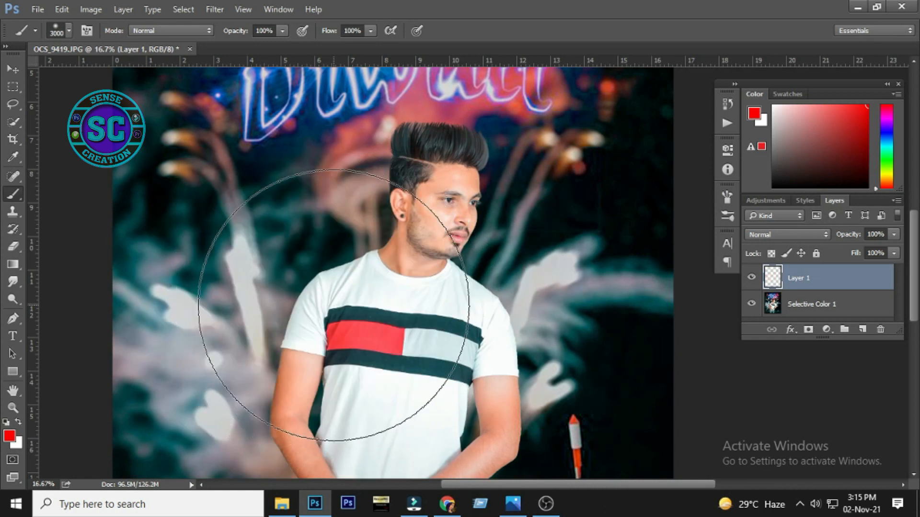
left_click(335, 301)
left_click(335, 301)
Step: Reduce the brush to 1700 px and add a soft white core to the middle of the red glow
key("bracketleft")
key("bracketleft")
key("bracketleft")
key("bracketleft")
key("bracketleft")
key("bracketleft")
key("bracketleft")
key("bracketleft")
key("bracketleft")
key("bracketleft")
key("bracketleft")
key("bracketleft")
key("bracketleft")
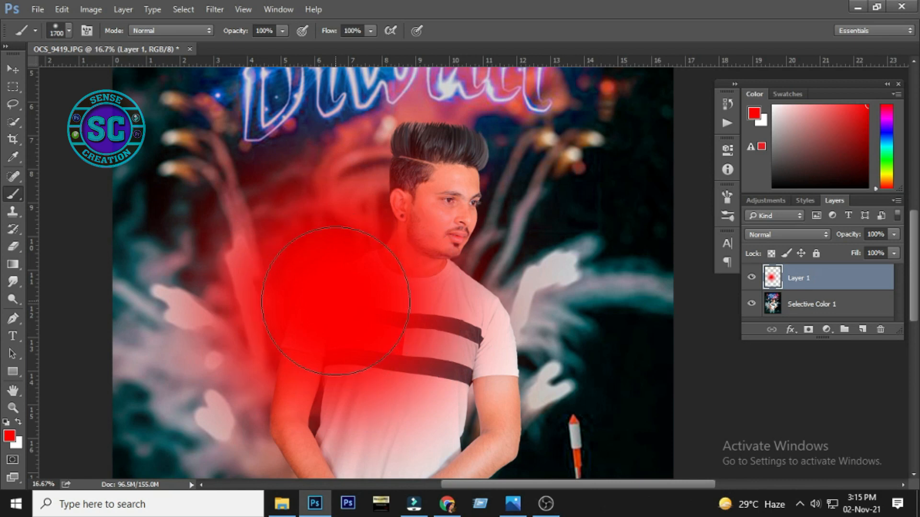
left_click(334, 300)
Step: Set the glow layer's blend mode to Screen and move it over the light streaks beside the man's sleeve on the shirt's red-block side
key("v")
mouse_move(323, 340)
left_mouse_down()
mouse_move(427, 241)
mouse_move(301, 304)
left_mouse_up()
left_click(783, 234)
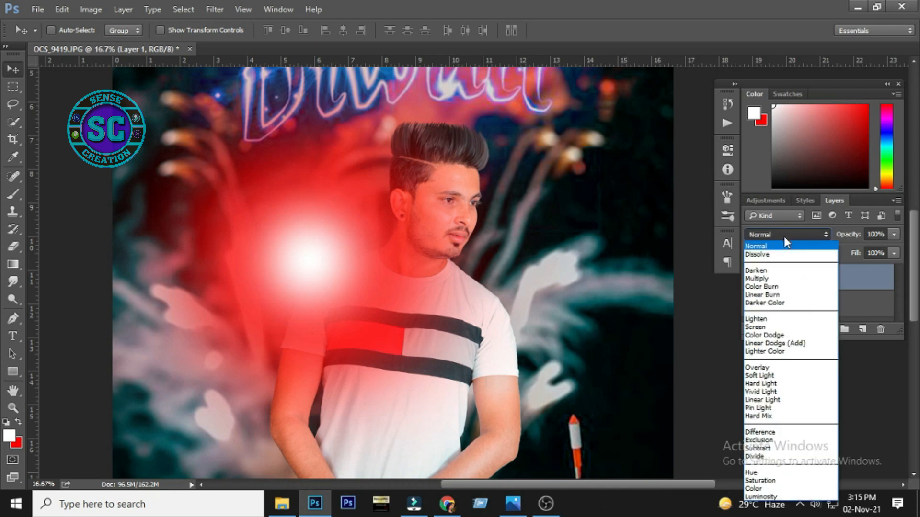
left_click(767, 326)
left_click_drag(357, 295, 323, 294)
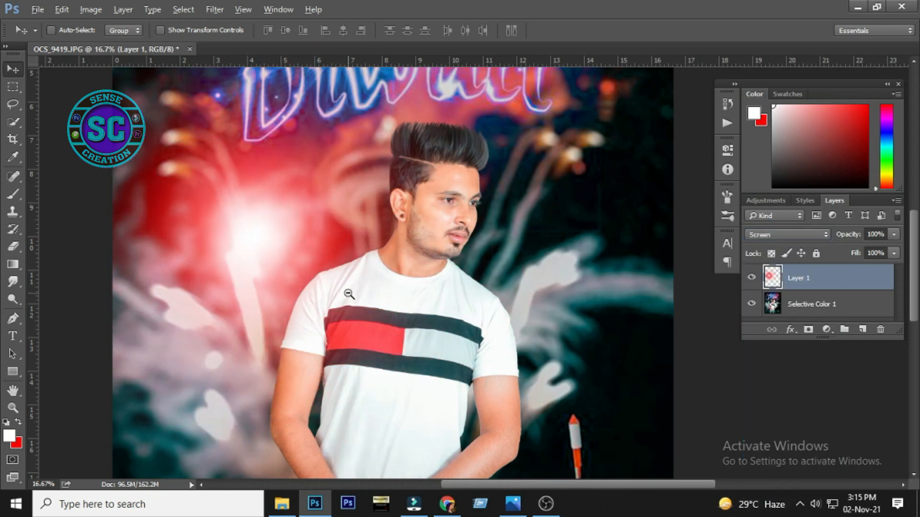
left_click(349, 293, "ctrl+alt")
left_click(348, 293, "ctrl+alt")
left_click(344, 254, "ctrl")
left_click(458, 226, "ctrl")
left_click_drag(424, 263, 392, 343)
scroll(421, 337, "up", 1)
scroll(426, 341, "up", 1)
Step: Shift the glow layer's hue to blue with Hue/Saturation
key("ctrl+u")
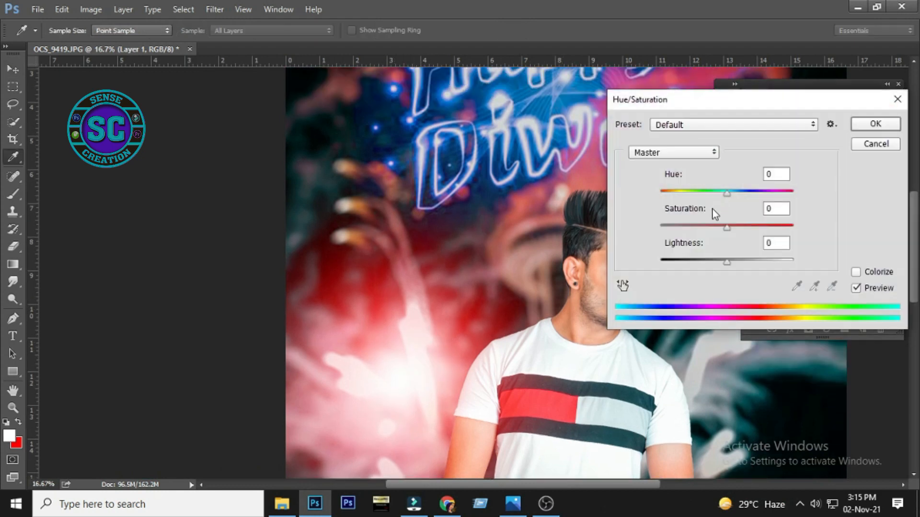
left_click_drag(711, 197, 685, 201)
key("Return")
Step: Duplicate the blue glow to the opposite side of the man, above the rocket, and set the copy's opacity to 67%
left_click_drag(473, 347, 318, 207)
left_click_drag(257, 251, 676, 288)
key("3")
key("6")
key("7")
left_click_drag(590, 263, 565, 257)
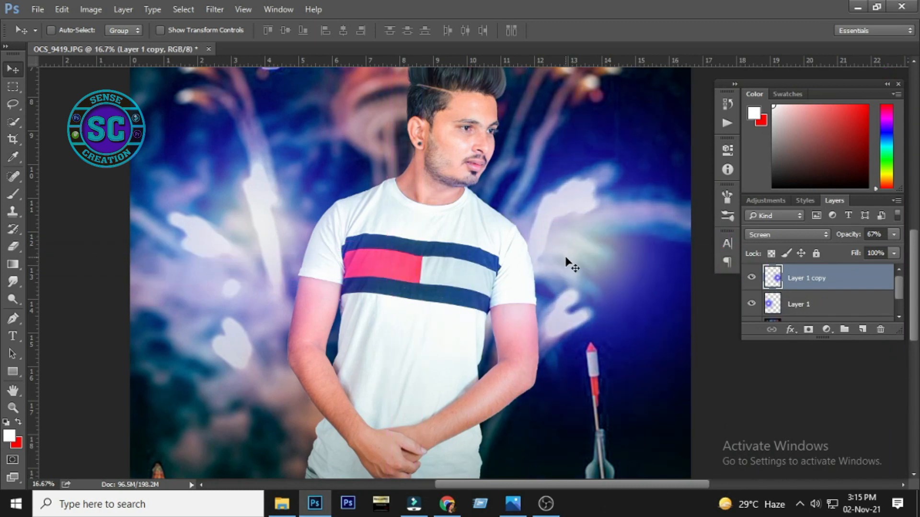
Step: Shift the duplicated glow's hue to red with Hue/Saturation
scroll(566, 259, "up", 3)
key("ctrl+u")
left_click_drag(726, 193, 777, 207)
key("Return")
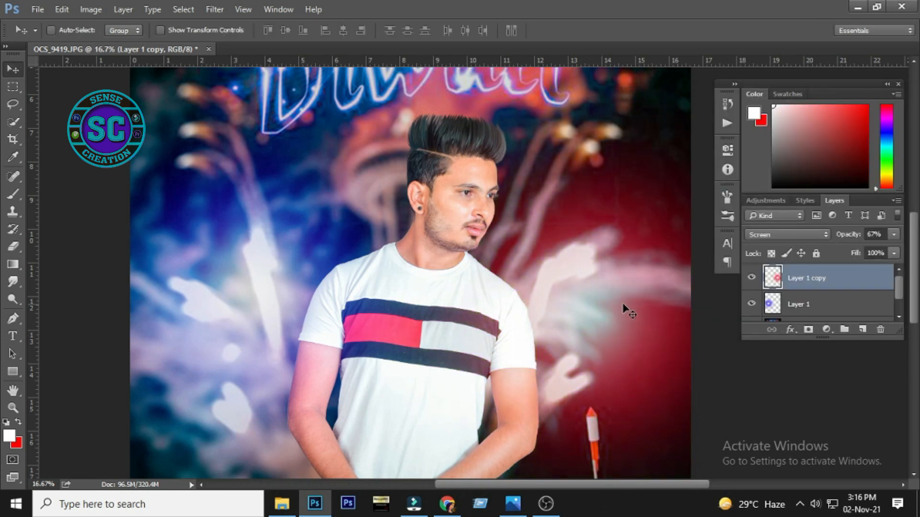
Step: Merge the blue and red glow layers into one and set its blend mode to Screen
key("ctrl+minus")
left_click(496, 289, "ctrl")
left_click_drag(496, 289, 486, 334)
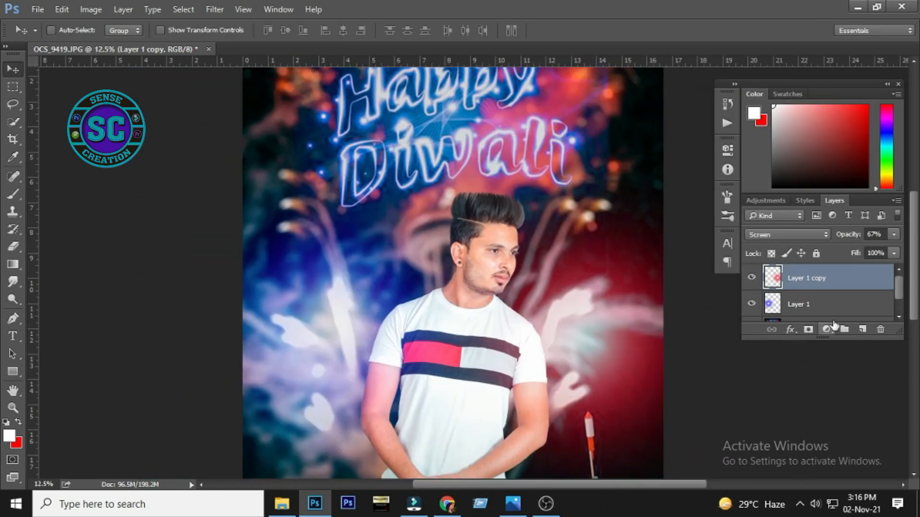
scroll(824, 312, "down", 1)
left_click(815, 310, "shift")
key("ctrl+e")
left_click(802, 299, "shift")
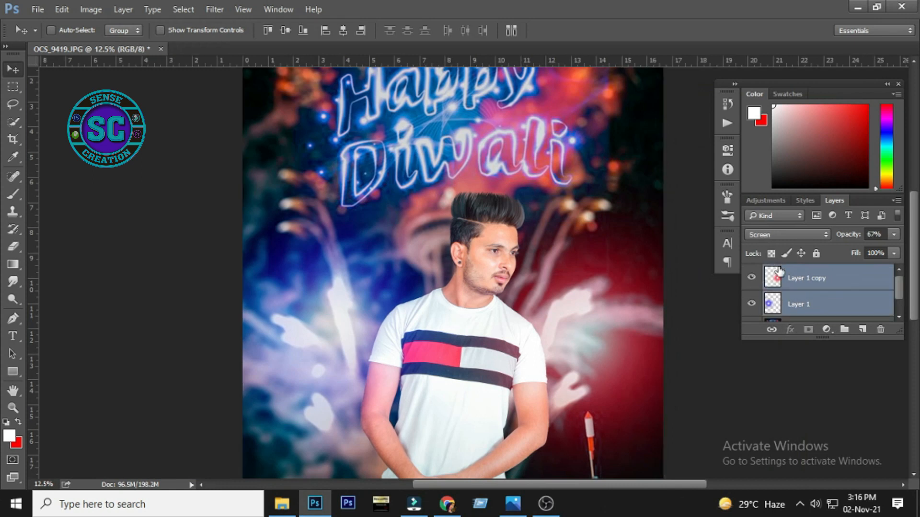
key("ctrl+e")
left_click(783, 234)
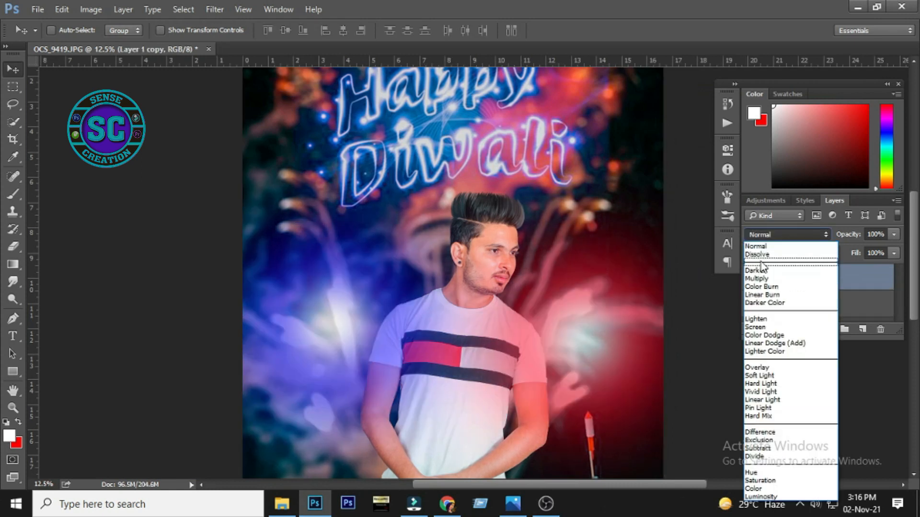
left_click(756, 328)
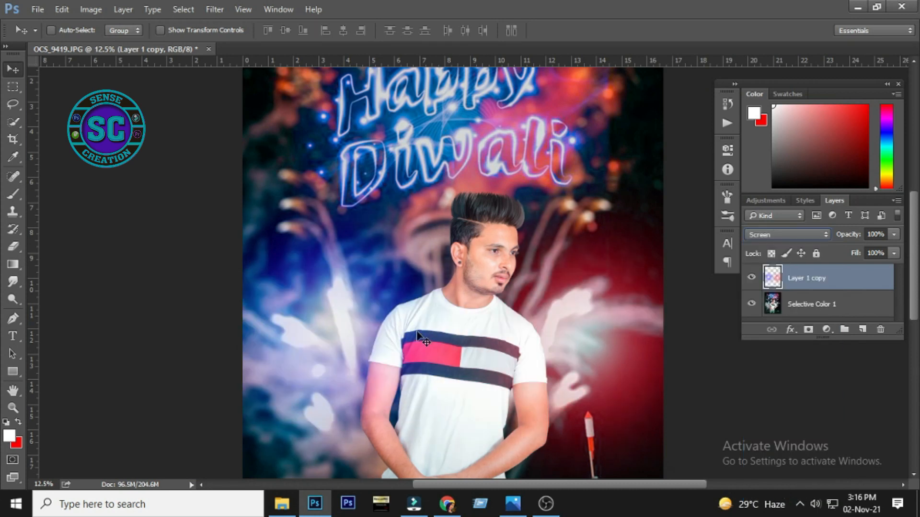
Step: Erase the coloured glow from the man's face, shirt and arms with a soft eraser of about 1600 px
key("e")
scroll(448, 328, "up", 1)
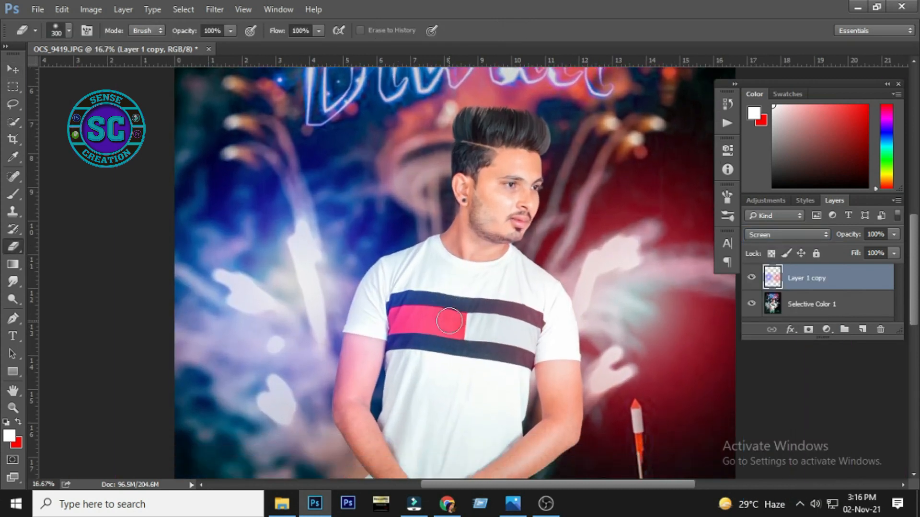
key("bracketright")
key("bracketright")
key("bracketright")
key("bracketright")
key("bracketright")
key("bracketright")
key("bracketright")
key("bracketright")
key("bracketright")
mouse_move(483, 186)
left_mouse_down()
mouse_move(436, 389)
mouse_move(473, 319)
left_mouse_up()
key("bracketright")
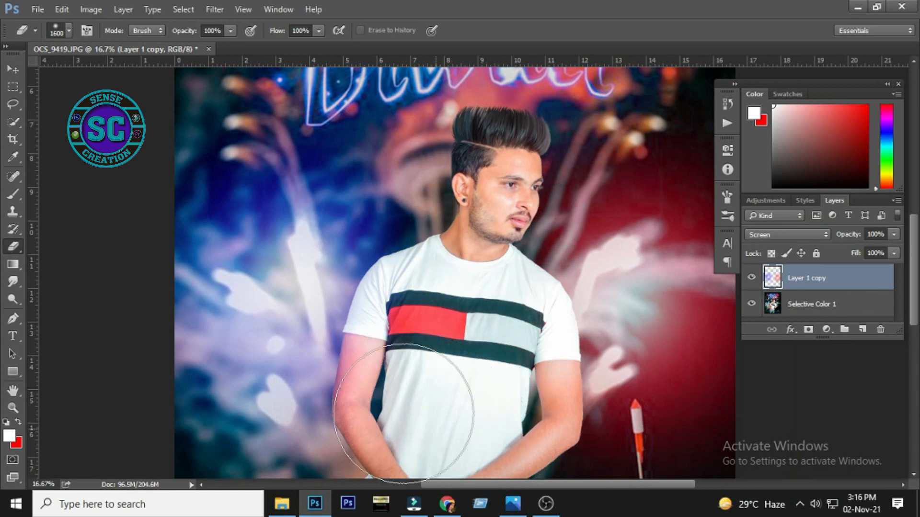
left_click_drag(495, 411, 413, 341)
Step: Lower the merged glow layer's opacity to 67%
key("ctrl+minus")
key("ctrl+minus")
key("v")
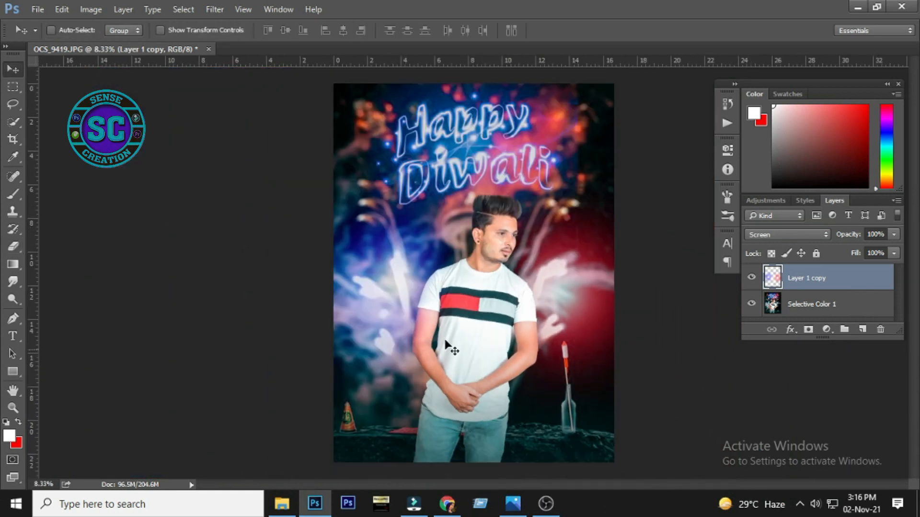
key("ctrl+plus")
scroll(542, 266, "up", 3)
key("3")
key("6")
key("7")
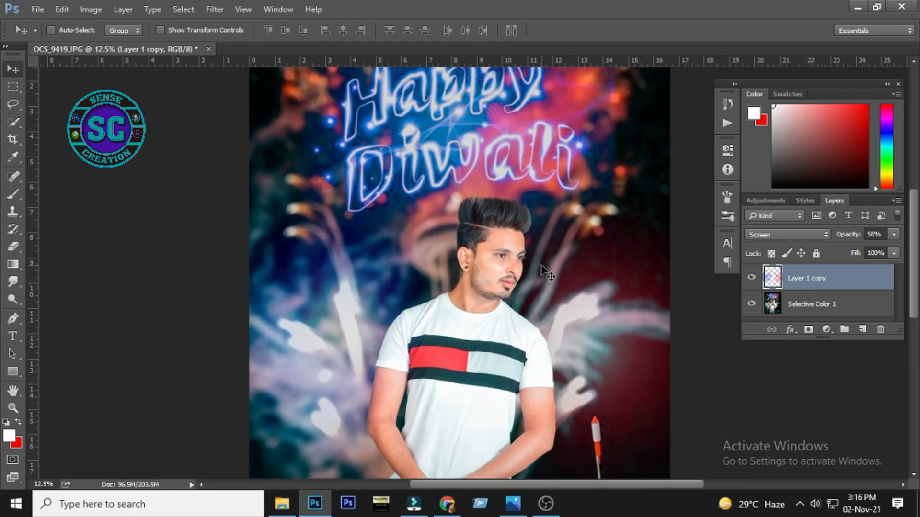
Step: Merge the glow layer with the Selective Color 1 image layer
scroll(718, 287, "down", 2)
left_click(811, 304, "shift")
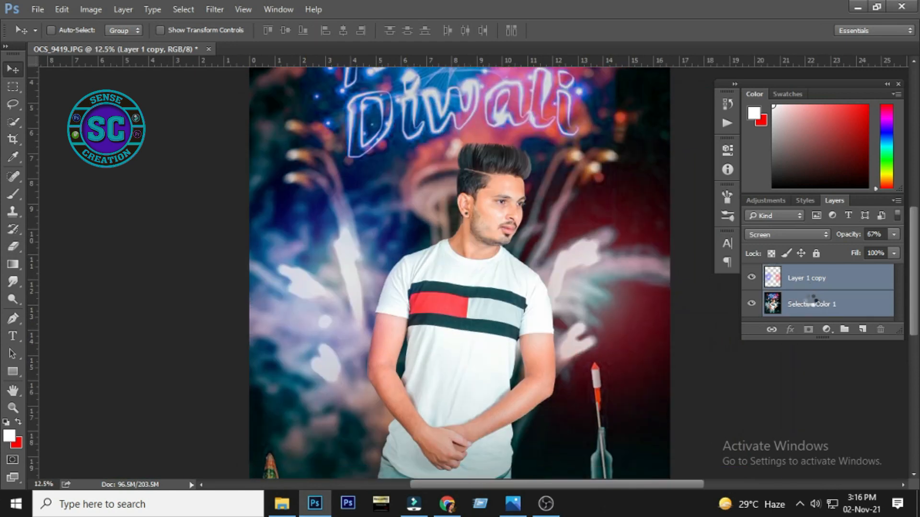
key("ctrl+e")
key("c")
scroll(555, 295, "up", 1)
key("v")
scroll(455, 282, "down", 1)
scroll(508, 232, "up", 1)
key("ctrl+j")
scroll(460, 251, "left", 1)
scroll(461, 251, "up", 2)
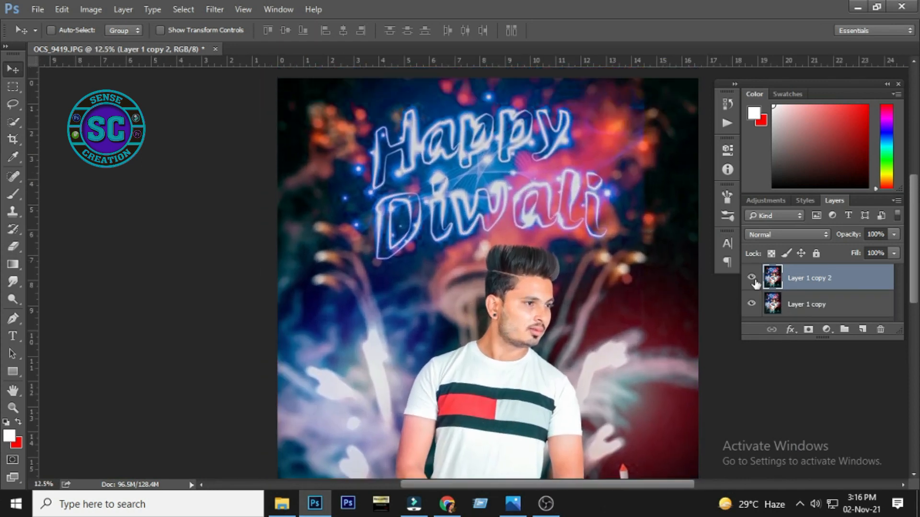
key("ctrl+z")
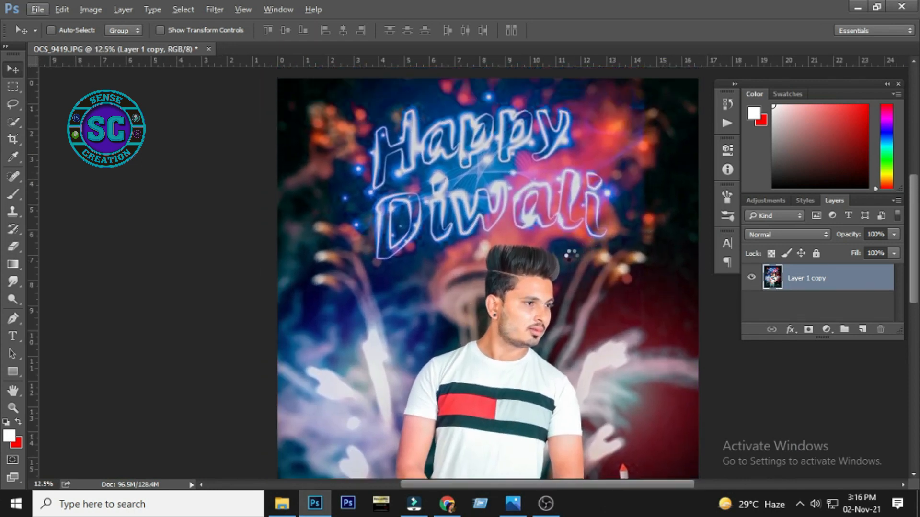
Step: Darken the image edges in Camera Raw with a Post Crop Vignetting amount of -33
key("ctrl+shift+a")
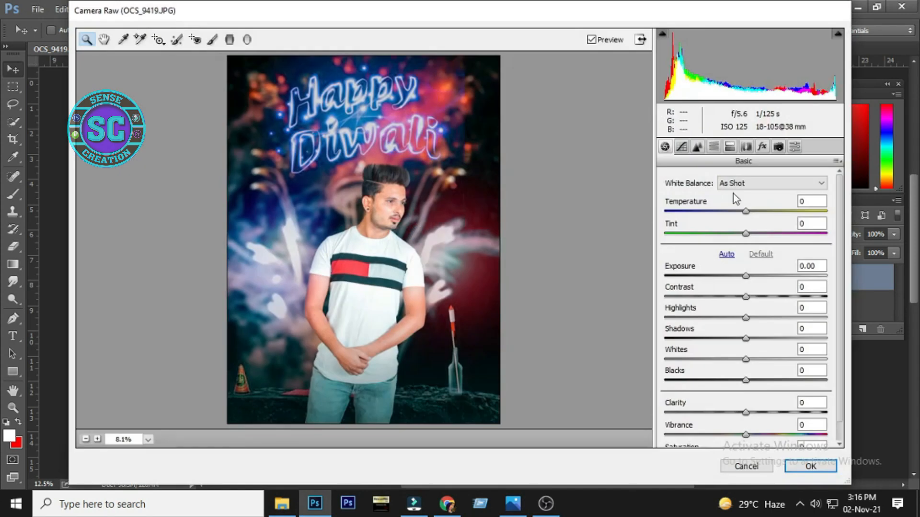
left_click(762, 146)
left_click_drag(737, 322, 723, 327)
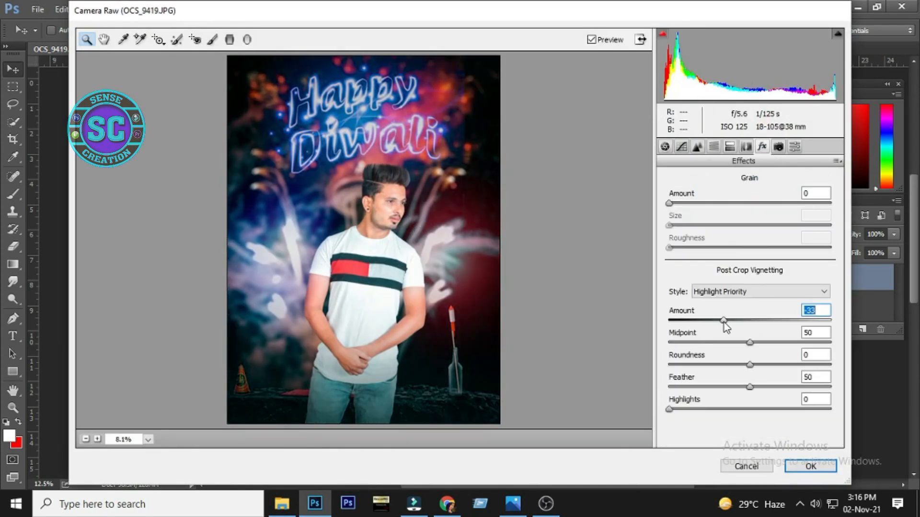
key("Return")
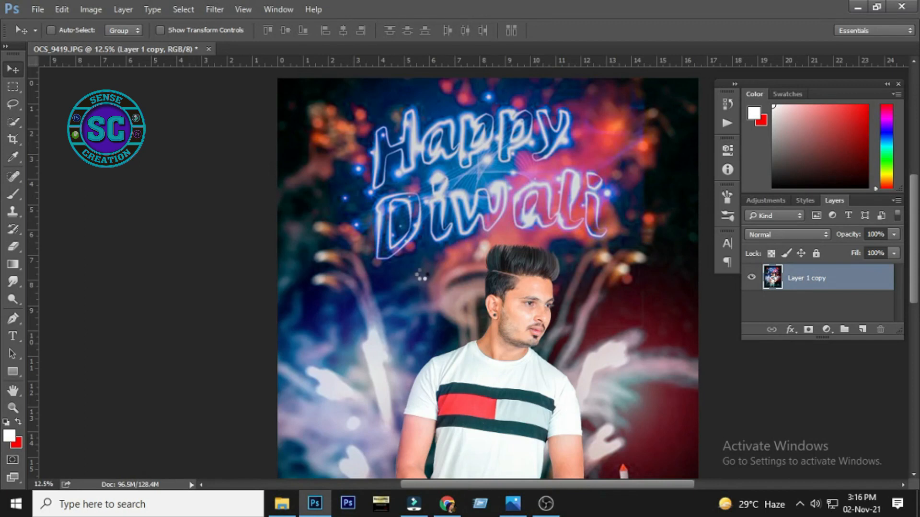
Step: Try framing the picture by duplicating the image layer and giving the copy a white (ffffff) inside Stroke
scroll(422, 275, "up", 1)
left_click_drag(425, 257, 405, 282)
key("ctrl+j")
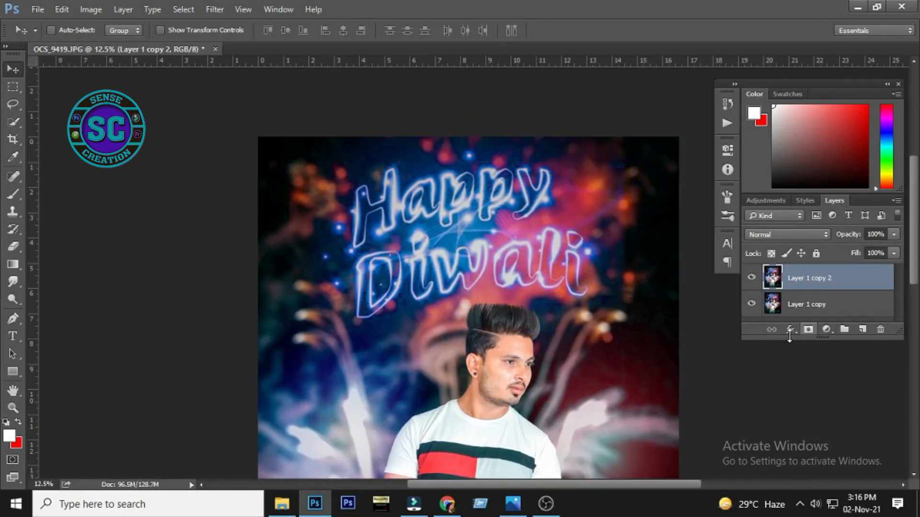
left_click(790, 329)
left_click(805, 379)
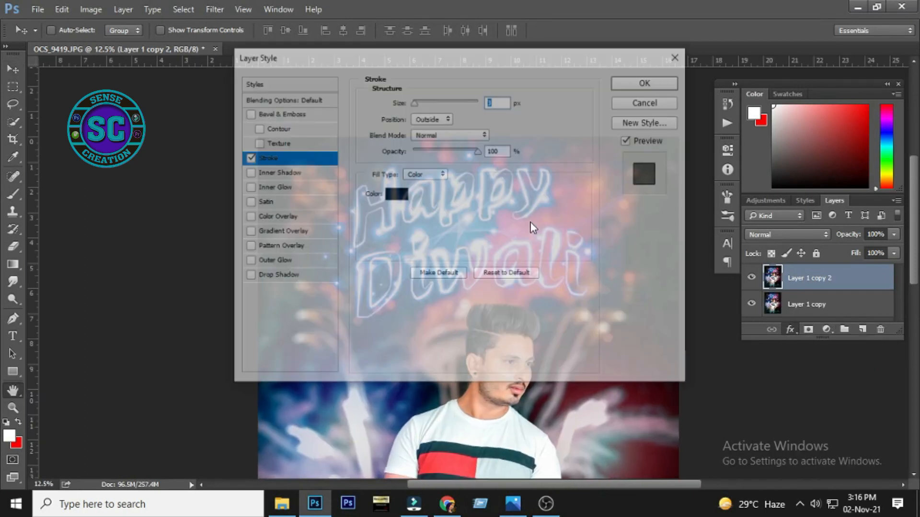
left_click(396, 193)
type("ffffff")
key("Return")
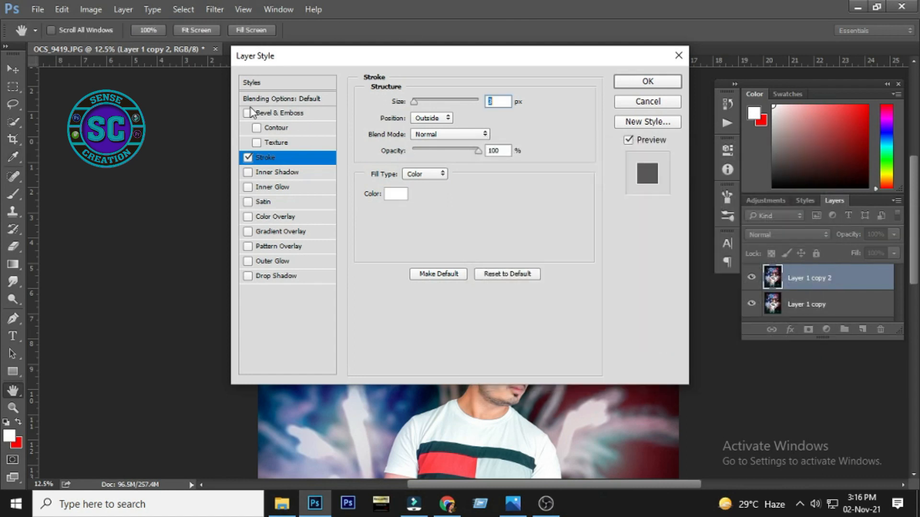
left_click(432, 120)
left_click(430, 137)
key("Return")
scroll(833, 313, "down", 1)
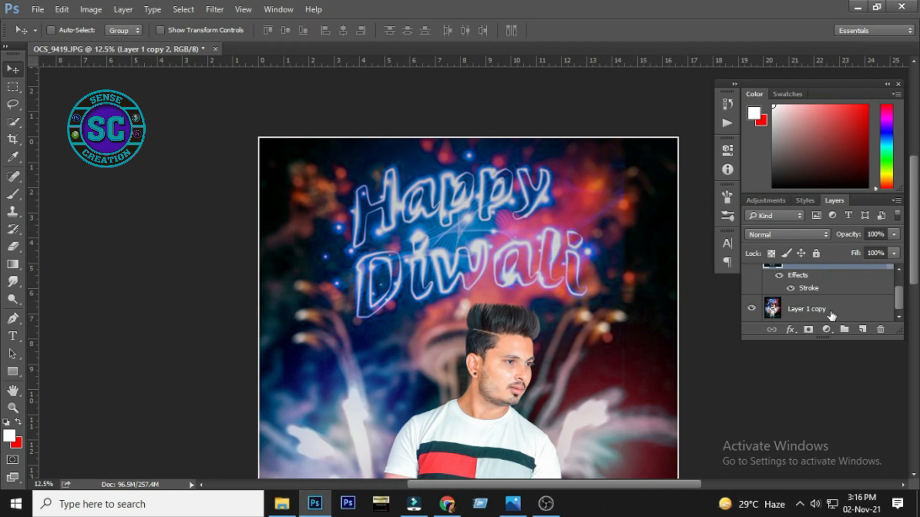
left_click(831, 309)
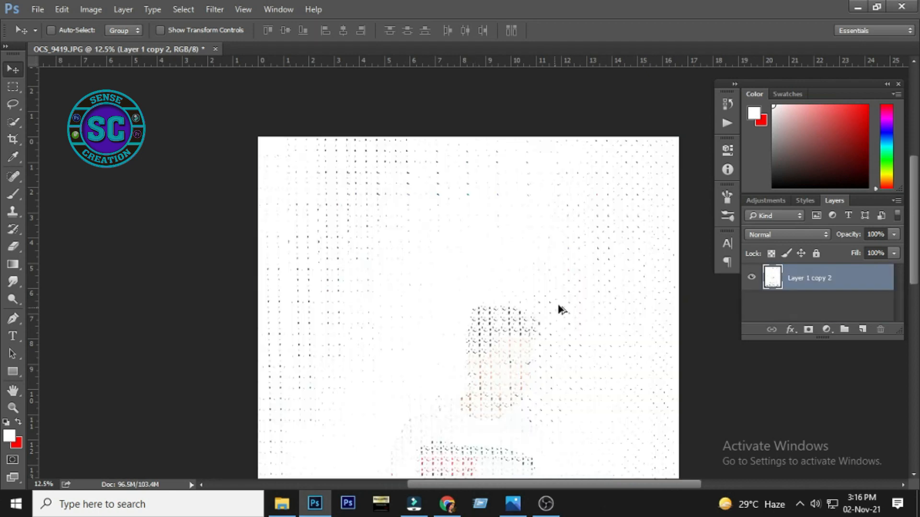
Step: Undo the layer merge, the white stroke and the layer duplication
key("ctrl+alt+z")
key("ctrl+alt+z")
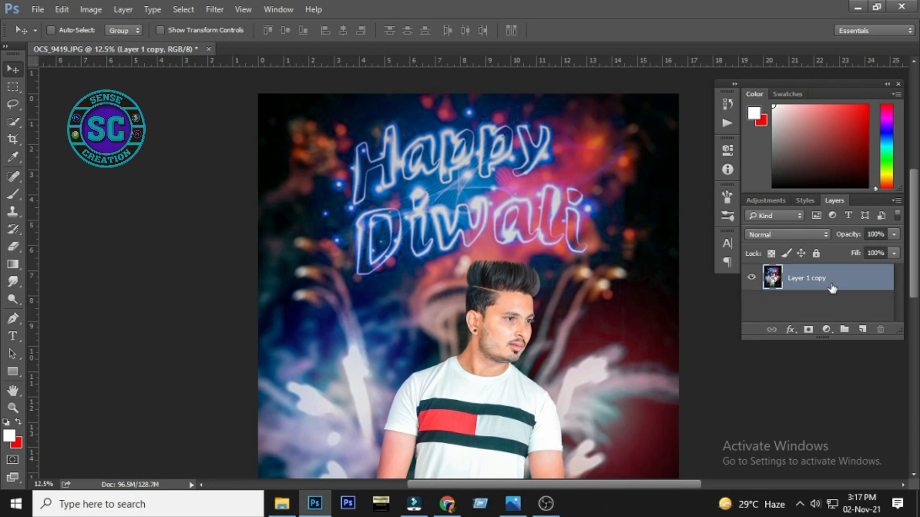
key("ctrl+alt+z")
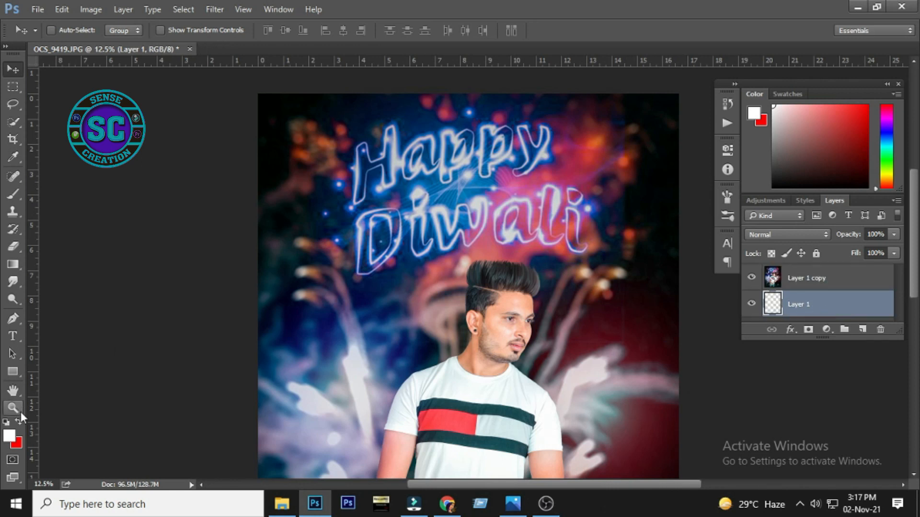
Step: Reset the colours to black and white, fill the empty layer below the image with black, and merge both layers
left_click(7, 422)
key("alt+BackSpace")
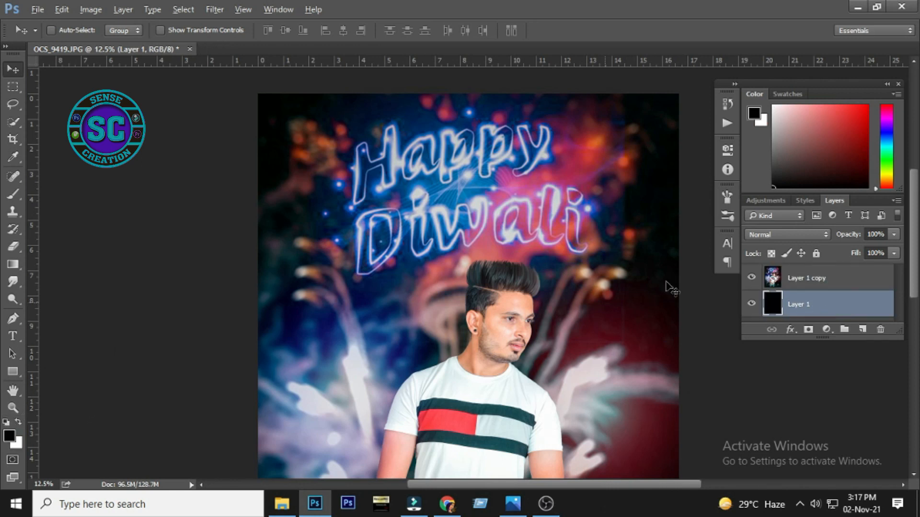
left_click(797, 276, "ctrl")
key("ctrl+e")
Step: Crop the merged image to the existing canvas bounds
key("c")
key("Return")
key("v")
Step: Duplicate the image layer and give the copy a 15 px white (ffffff) Stroke positioned inside
key("ctrl+j")
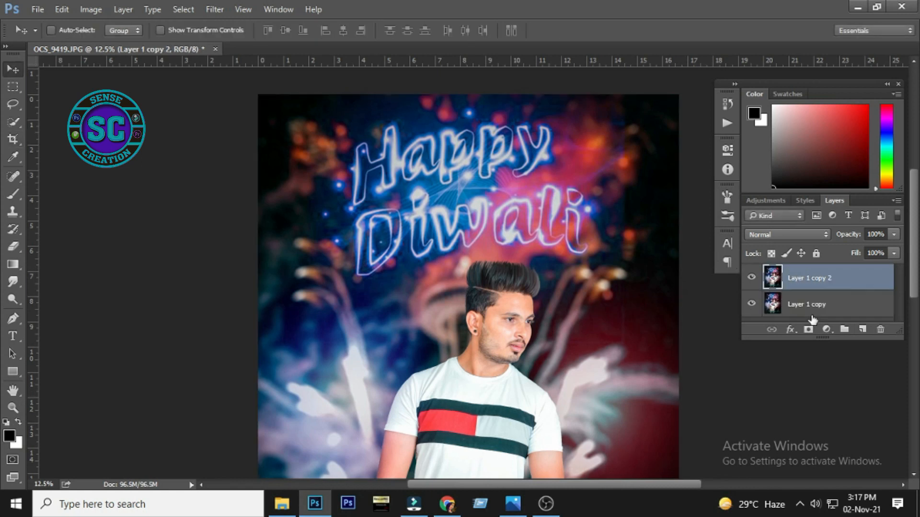
left_click(790, 329)
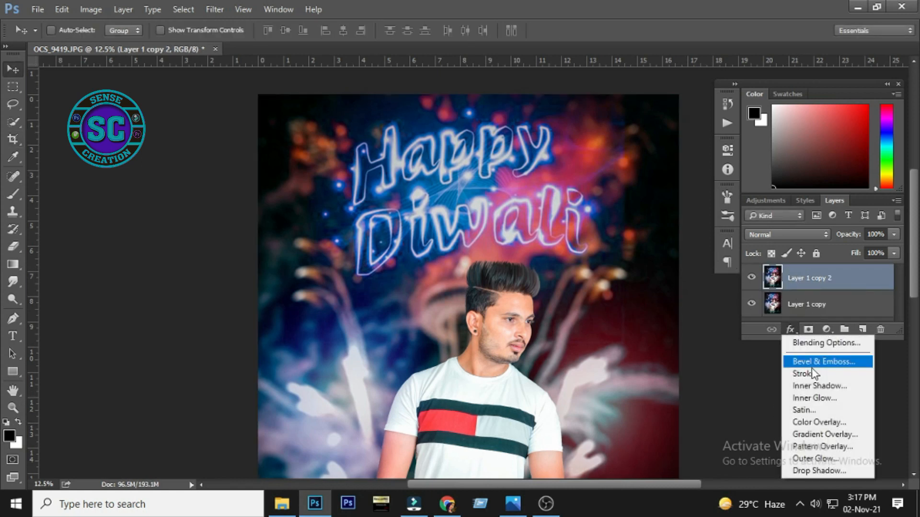
left_click(796, 373)
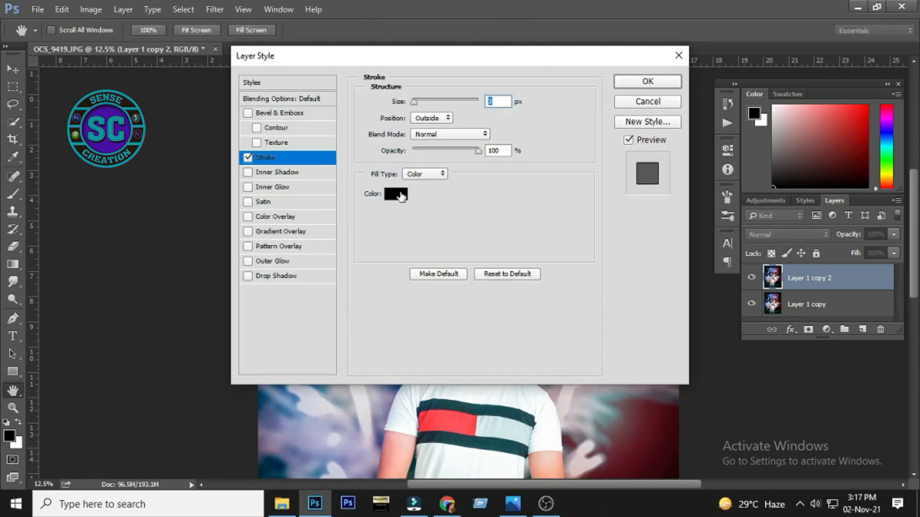
left_click(397, 194)
type("ffffff")
key("Return")
type("15")
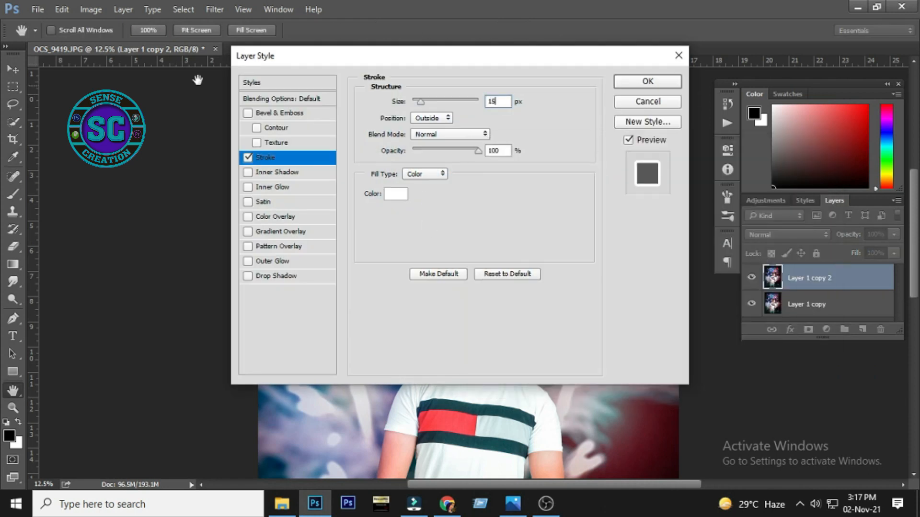
left_click(439, 118)
left_click(428, 139)
key("Return")
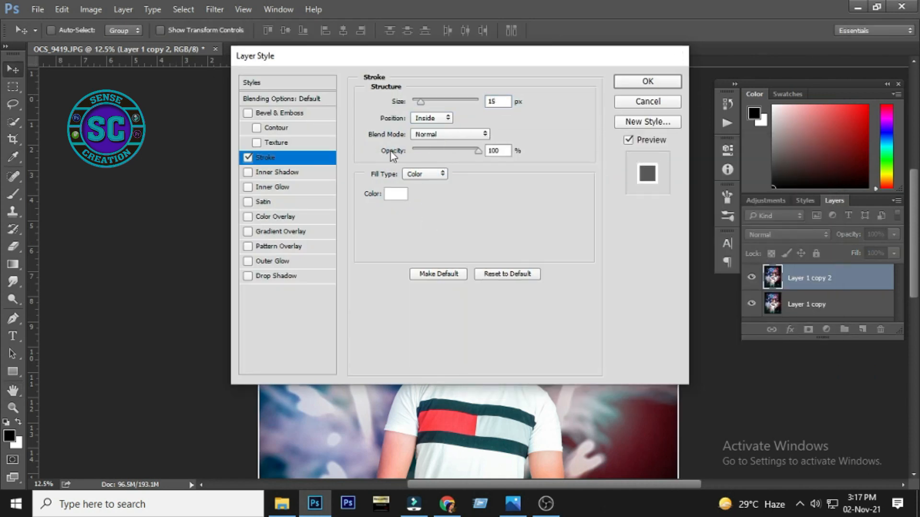
scroll(810, 309, "down", 1)
left_click(810, 306)
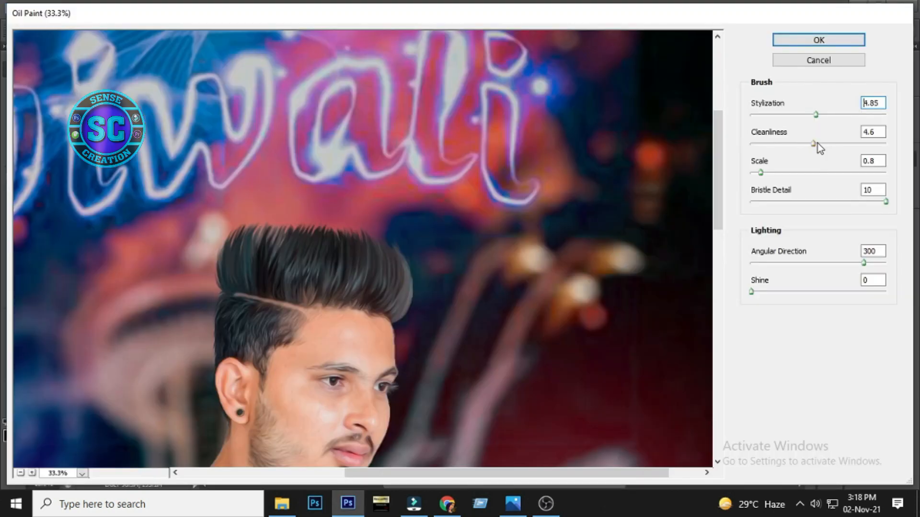
Step: Set the Oil Paint filter's Cleanliness to 4.85 and apply the filter
left_click(817, 142)
left_click(817, 42)
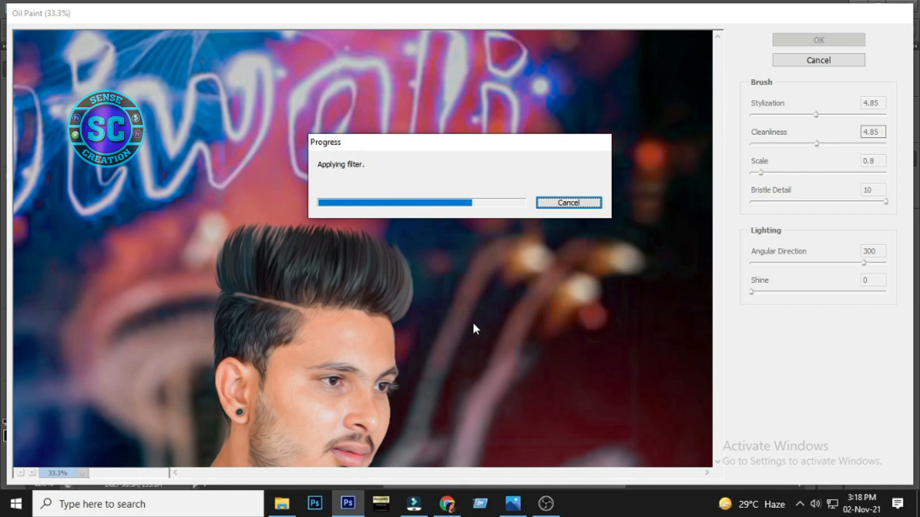
Step: Add a layer mask to the painted copy and paint black over the eyes and lips to hide the Oil Paint effect there
scroll(456, 223, "up", 3)
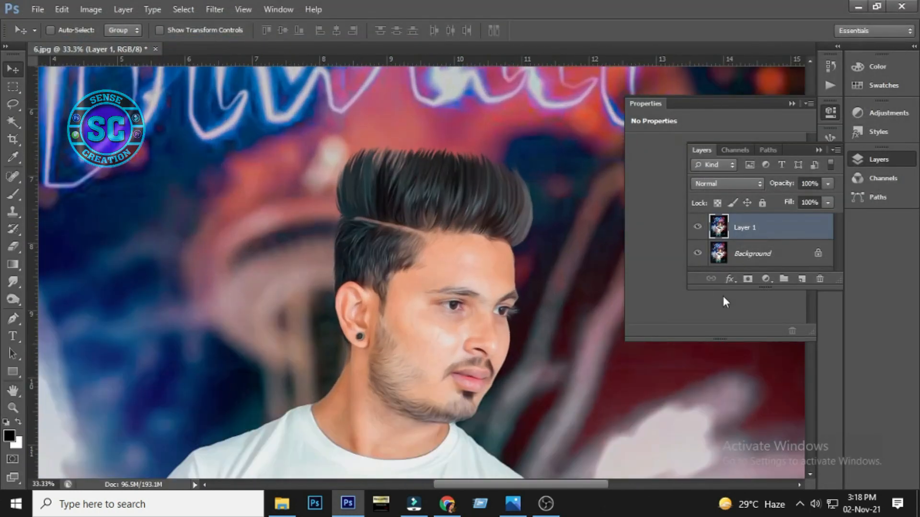
left_click(746, 279)
key("b")
scroll(476, 336, "up", 1)
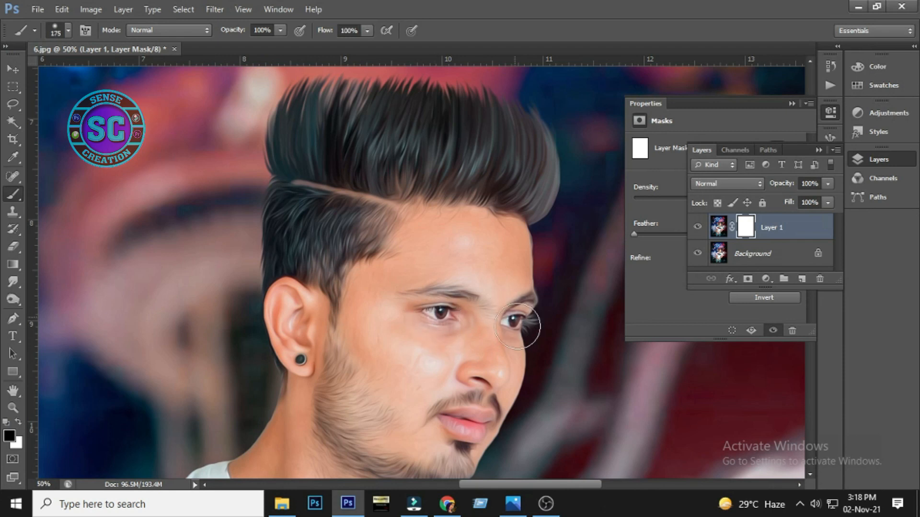
scroll(443, 373, "down", 3)
key("bracketright")
key("bracketright")
scroll(335, 409, "down", 3)
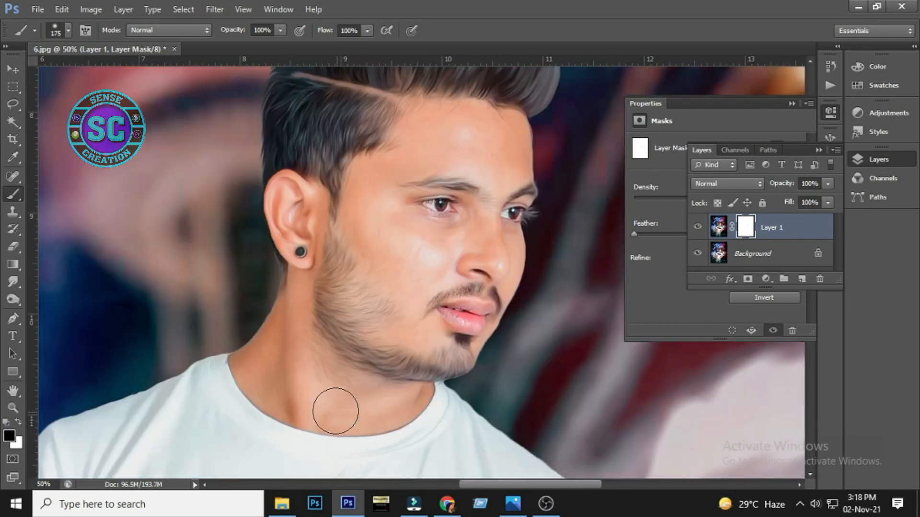
Step: Apply a milder Oil Paint filter to the Background layer with Stylization 2.18, Cleanliness 2.2, Scale 0.8 and Bristle Detail 10
left_click(783, 252, "shift")
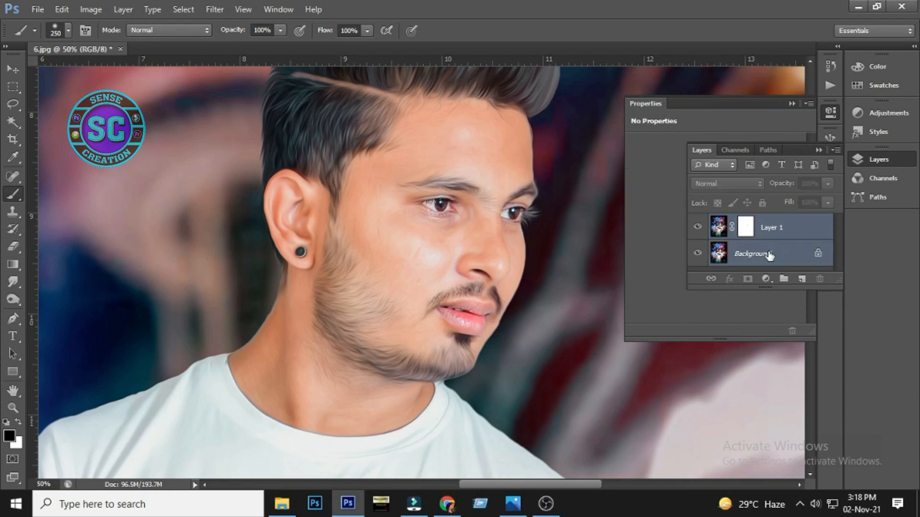
left_click(769, 255)
key("ctrl+alt+f")
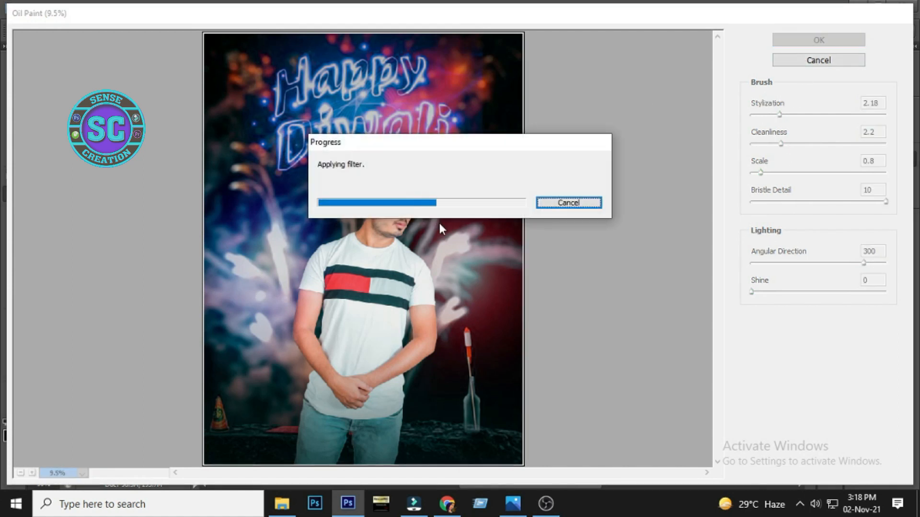
key("v")
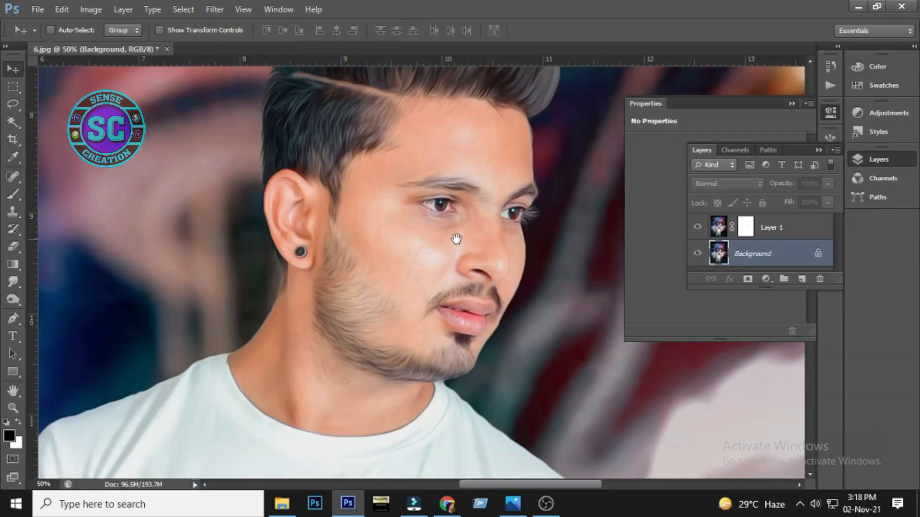
Step: Merge the masked copy with the Background and duplicate the merged layer
left_click(784, 225, "ctrl")
key("ctrl+e")
key("ctrl+j")
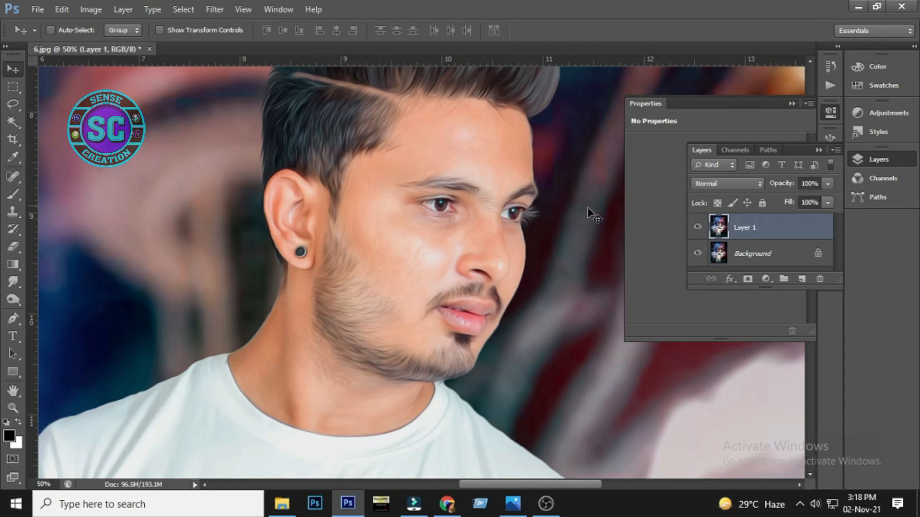
Step: Smooth the skin on the duplicate layer with the Imagenomic Portraiture filter, sampling the forehead tone for its skin mask
left_click(183, 10)
mouse_move(212, 11)
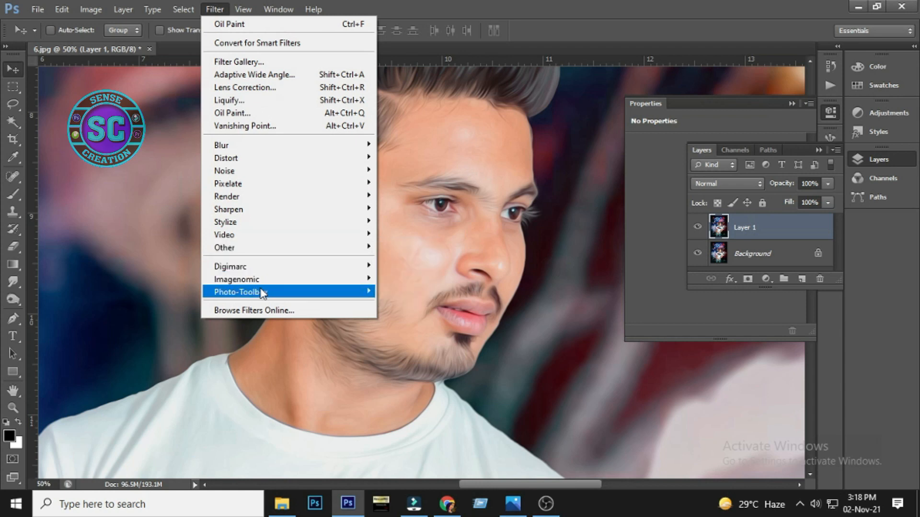
mouse_move(288, 279)
left_click(421, 280)
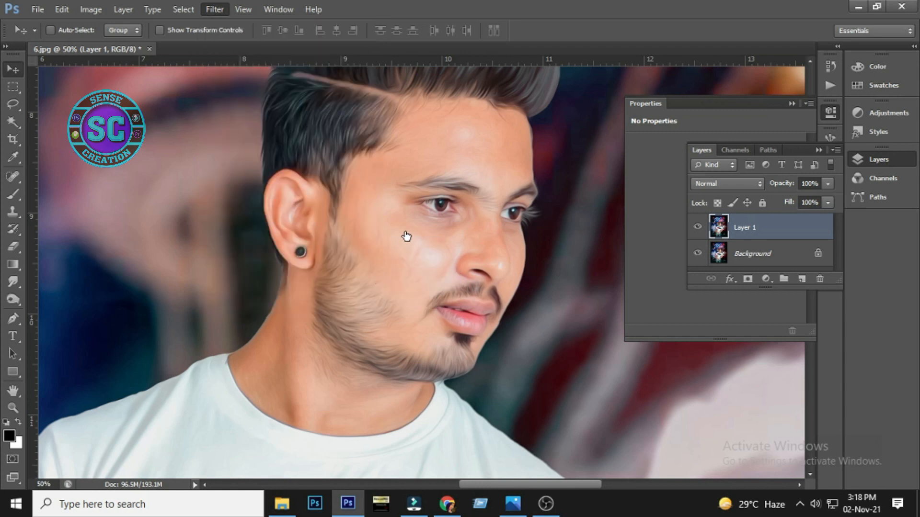
scroll(502, 215, "up", 4)
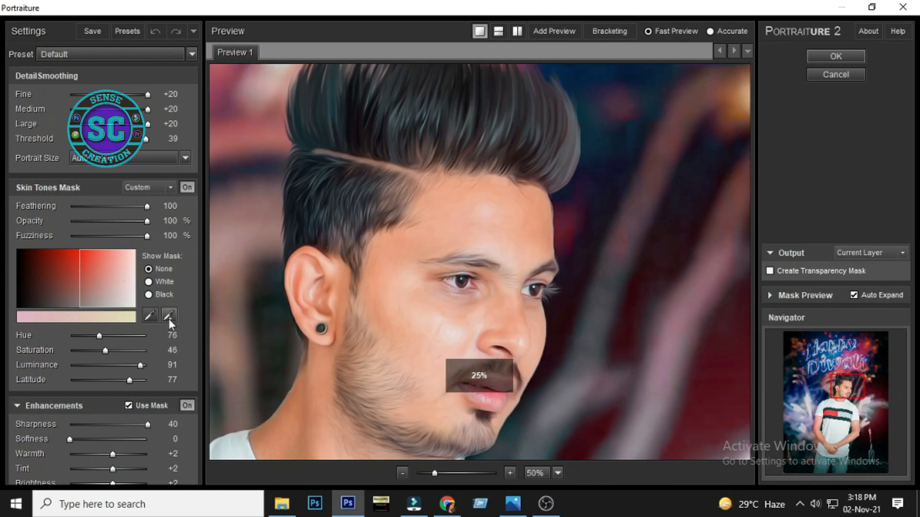
left_click(169, 315)
left_click(491, 231)
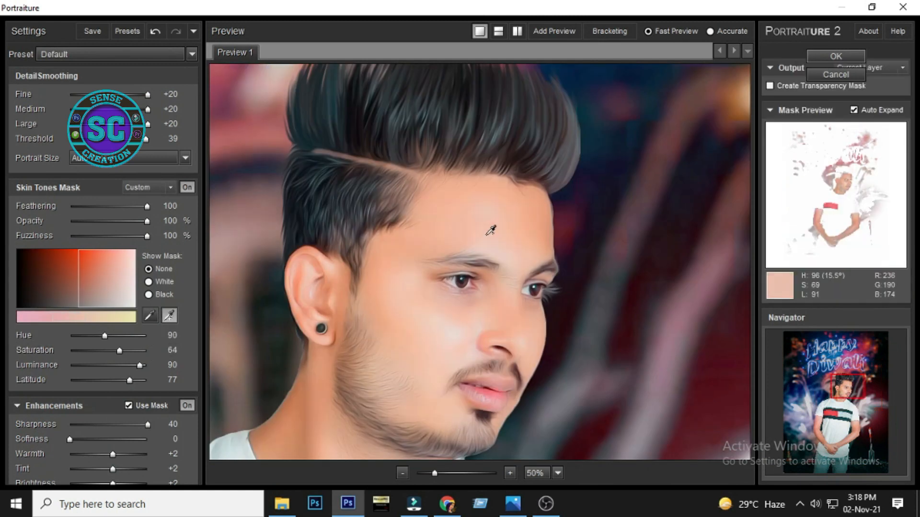
left_click(836, 56)
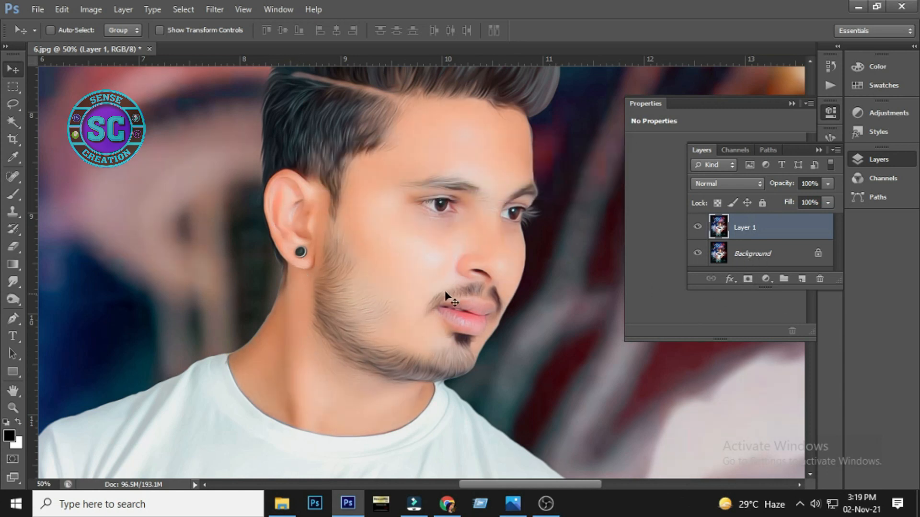
Step: Hide the smoothed layer behind an inverted, fully black layer mask
key("ctrl+minus")
key("ctrl+minus")
key("ctrl+minus")
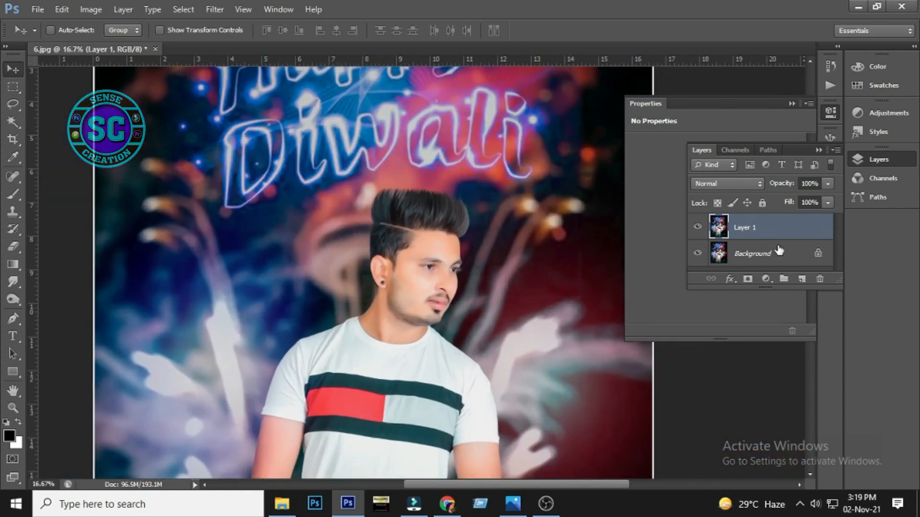
left_click(747, 279)
key("ctrl+i")
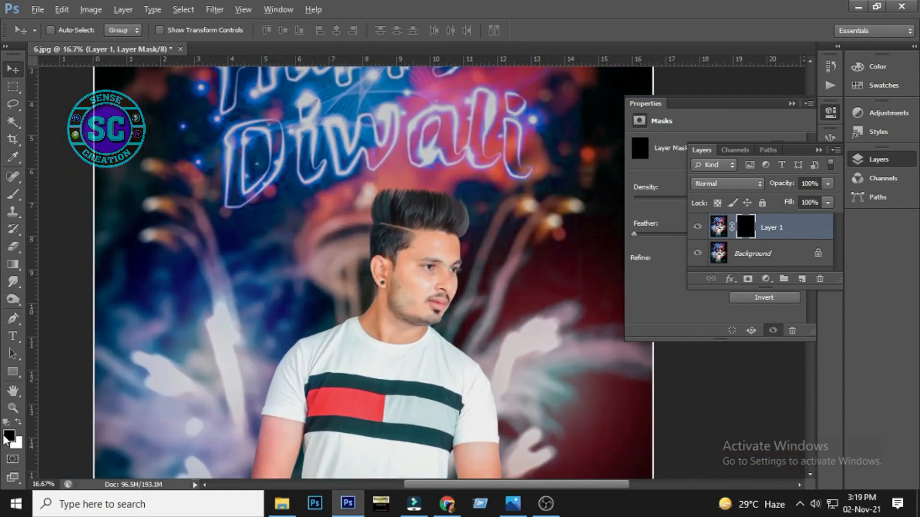
Step: Paint white on the mask with a 125 to 100 px brush to reveal the smoothing on the forehead, cheeks and nose
key("ctrl+plus")
key("ctrl+plus")
key("ctrl+plus")
key("b")
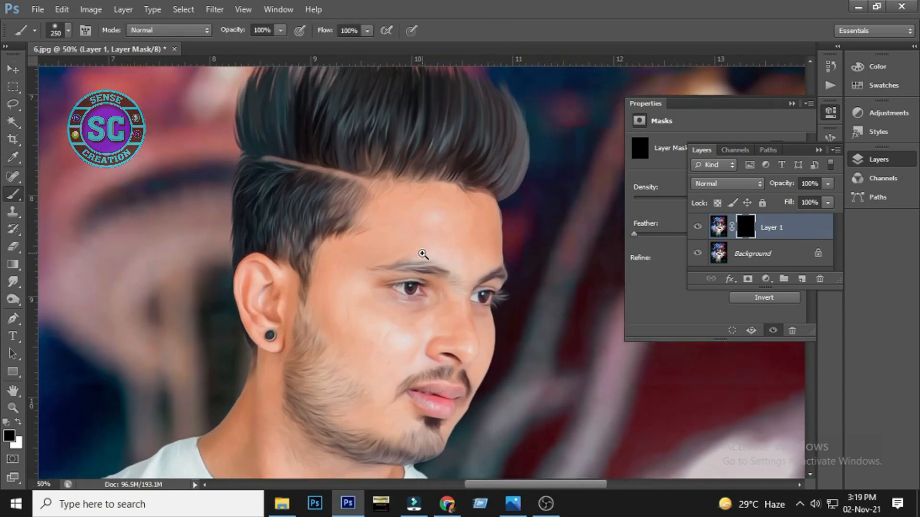
key("ctrl+plus")
key("x")
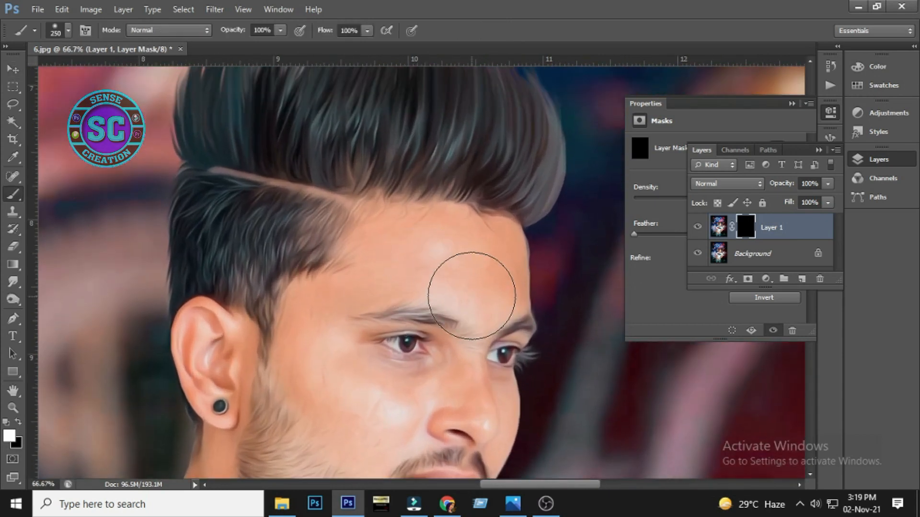
key("bracketleft")
key("bracketleft")
key("bracketleft")
key("bracketleft")
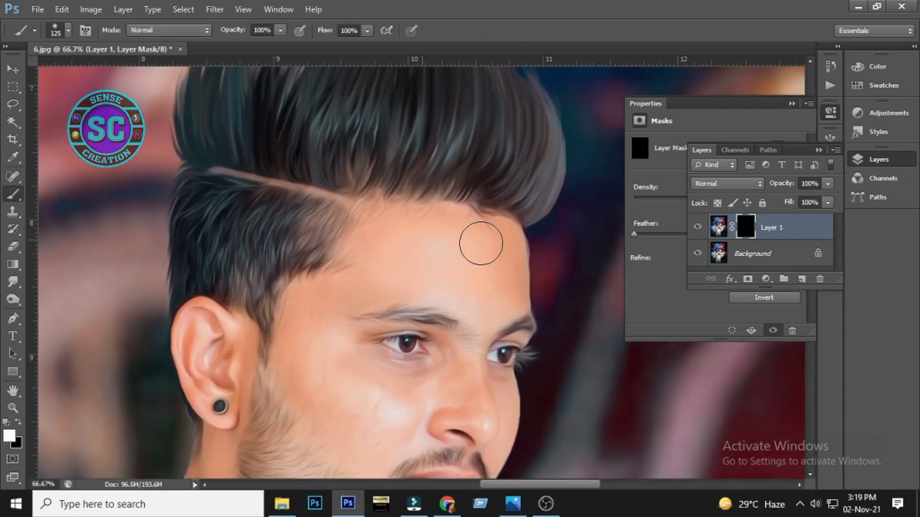
mouse_move(315, 327)
left_mouse_down()
mouse_move(340, 289)
mouse_move(294, 375)
mouse_move(322, 336)
mouse_move(351, 430)
mouse_move(403, 395)
mouse_move(365, 421)
mouse_move(345, 383)
mouse_move(427, 374)
left_mouse_up()
key("bracketleft")
scroll(407, 388, "down", 2)
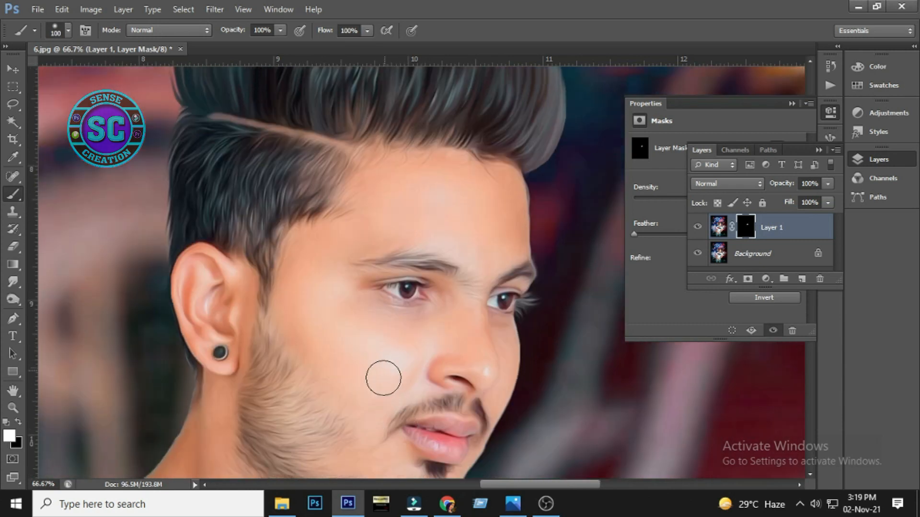
scroll(434, 328, "down", 2)
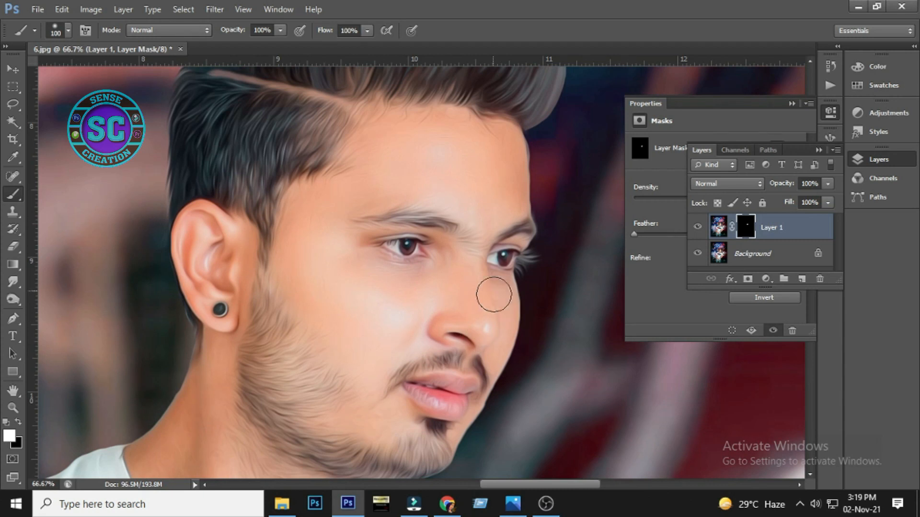
scroll(417, 401, "down", 1)
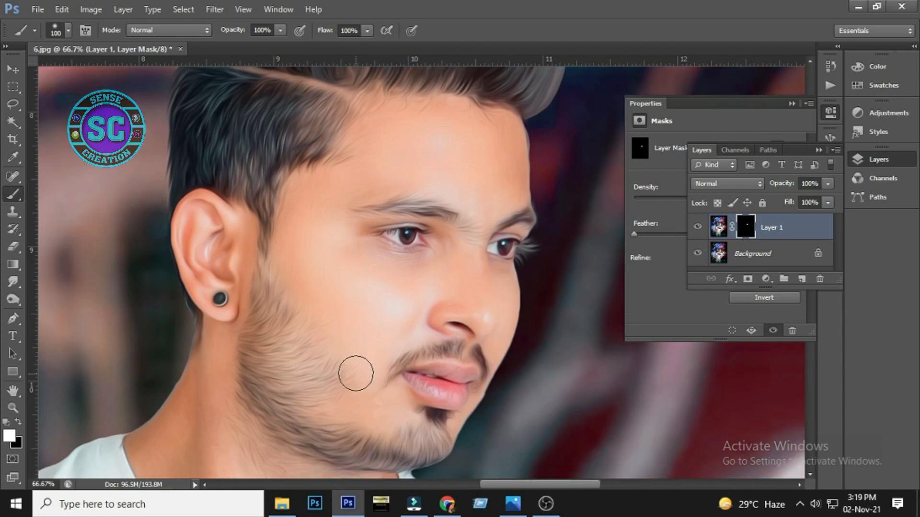
Step: Reveal the smoothing on the lower face and neck by painting white on the mask with a 150 px brush
scroll(326, 355, "down", 5)
scroll(287, 297, "left", 3)
scroll(283, 316, "down", 1)
key("bracketright")
key("bracketright")
mouse_move(270, 266)
left_mouse_down()
mouse_move(260, 338)
mouse_move(374, 338)
mouse_move(322, 324)
mouse_move(437, 338)
left_mouse_up()
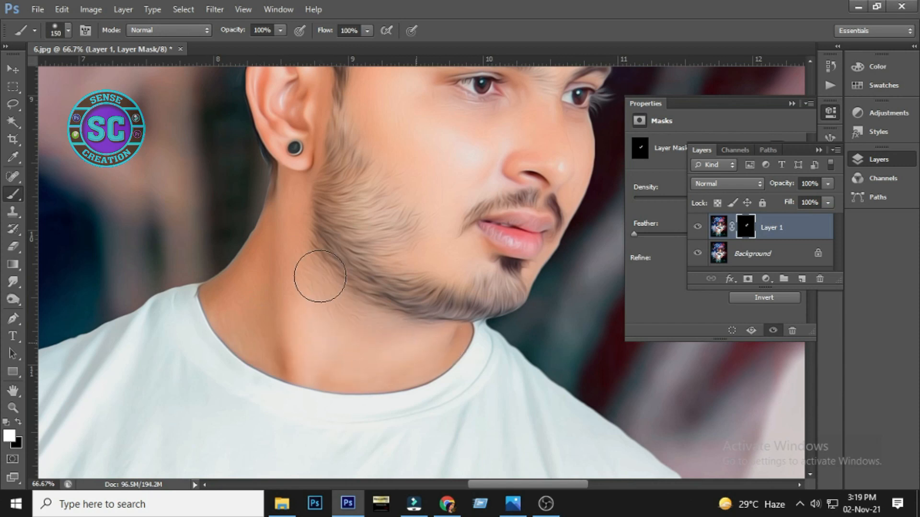
Step: Switch the foreground colour back to black and merge all layers into the Background
key("x")
key("v")
key("ctrl+shift+e")
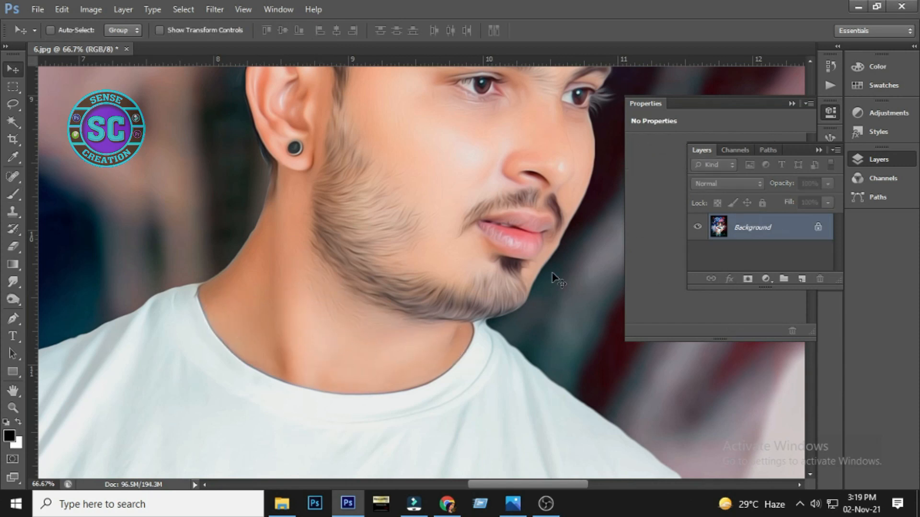
Step: Apply Smart Sharpen to the merged image with Amount 122%, Radius 3.5 px and Gaussian Blur removal
scroll(555, 277, "up", 3)
scroll(462, 299, "right", 2)
left_click(203, 11)
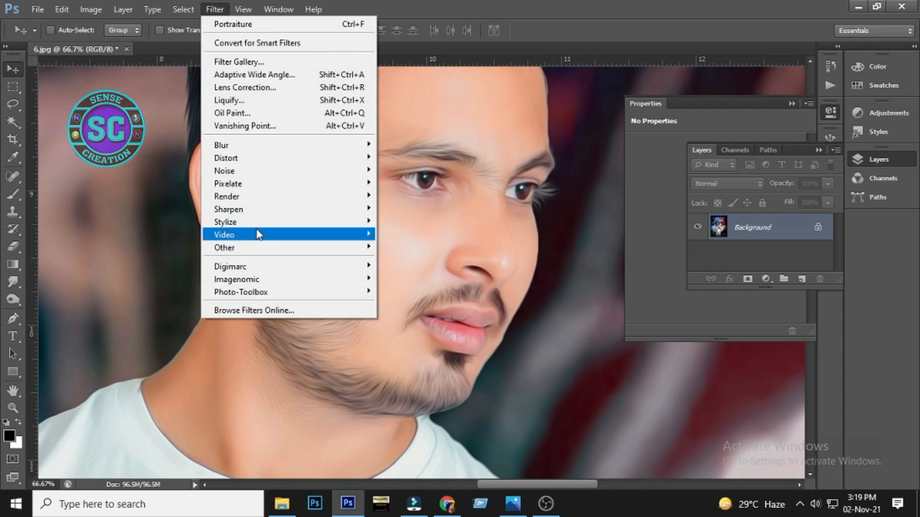
mouse_move(259, 211)
left_click(413, 247)
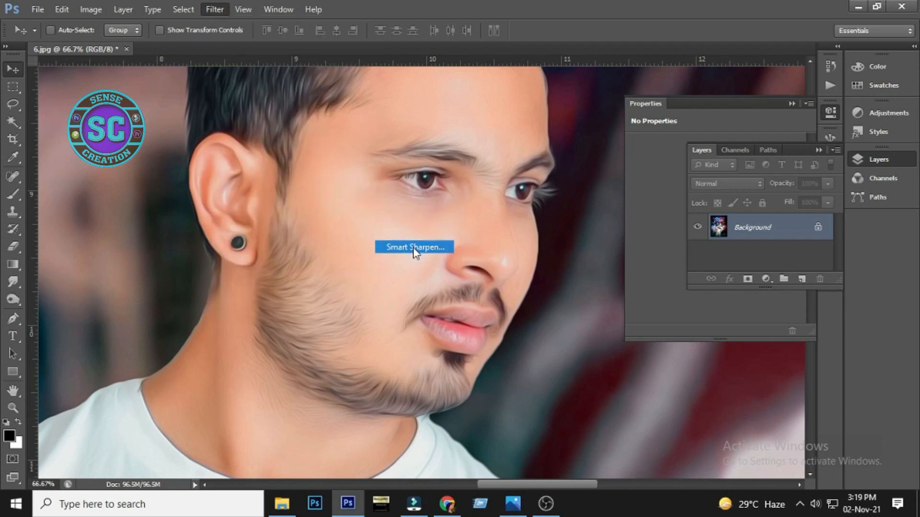
left_click_drag(598, 284, 582, 301)
left_click(817, 252)
left_click(818, 282)
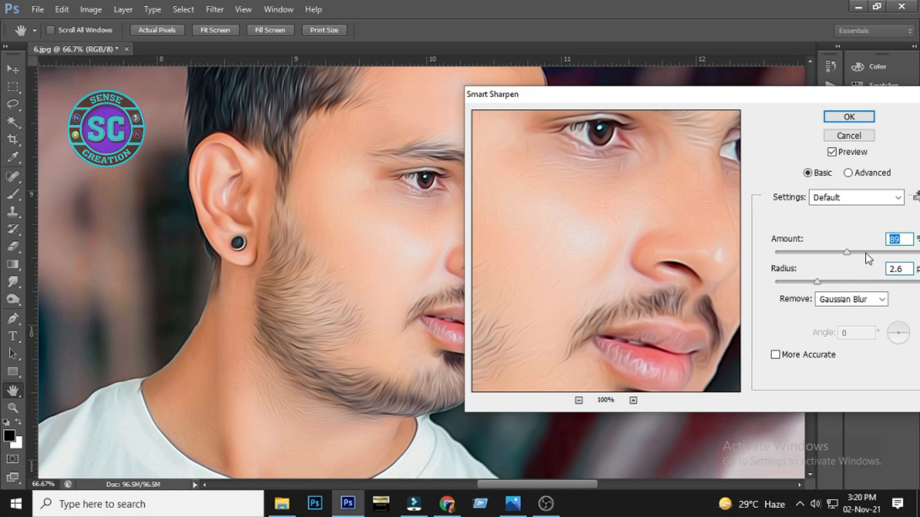
left_click(829, 283)
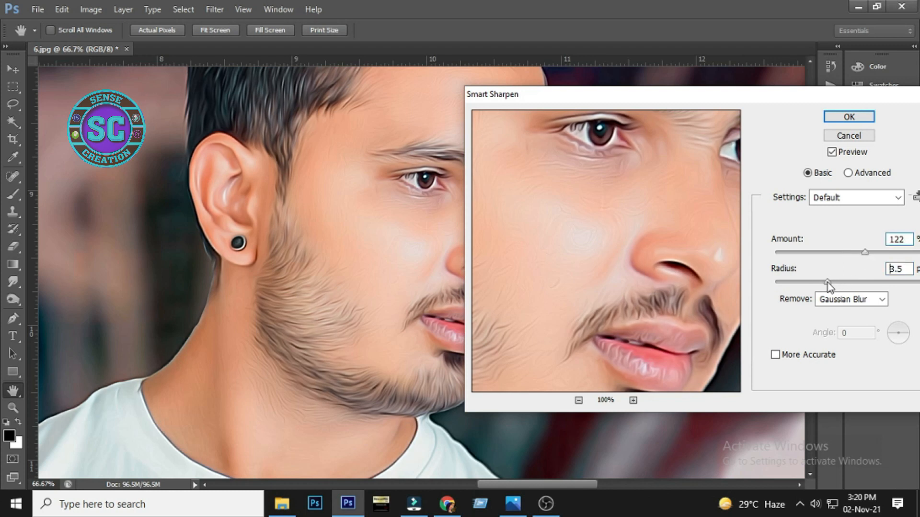
left_click(849, 117)
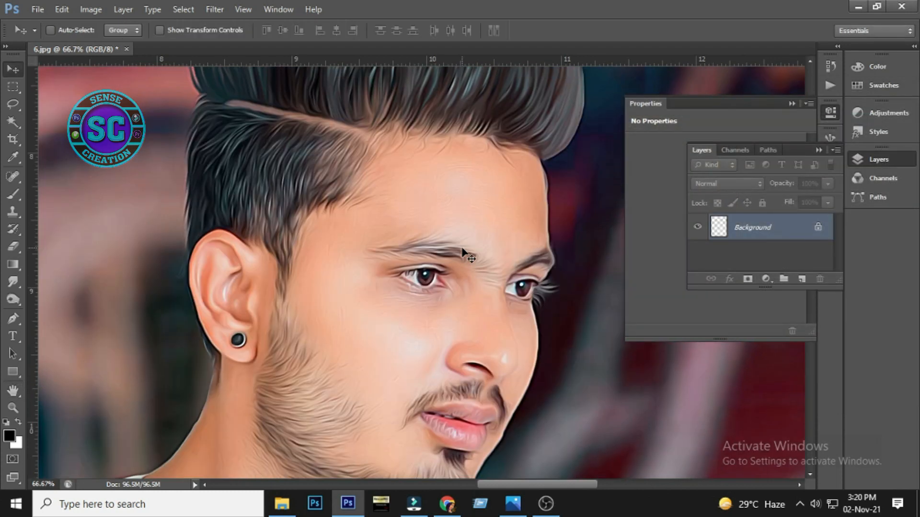
Step: Smooth the forehead skin with the Smudge tool at 20% strength and a 100 px brush
scroll(452, 246, "up", 2)
left_click(13, 281)
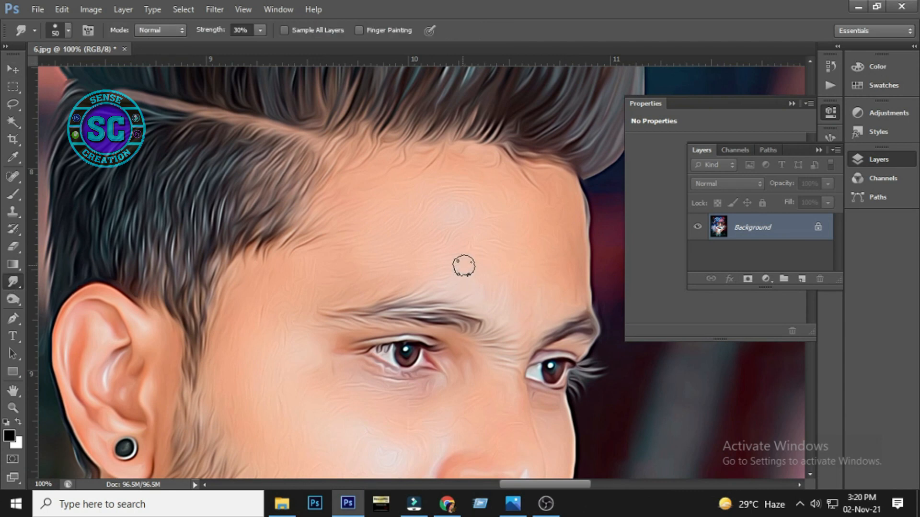
scroll(463, 266, "up", 1)
key("2")
key("bracketright")
key("bracketright")
key("bracketright")
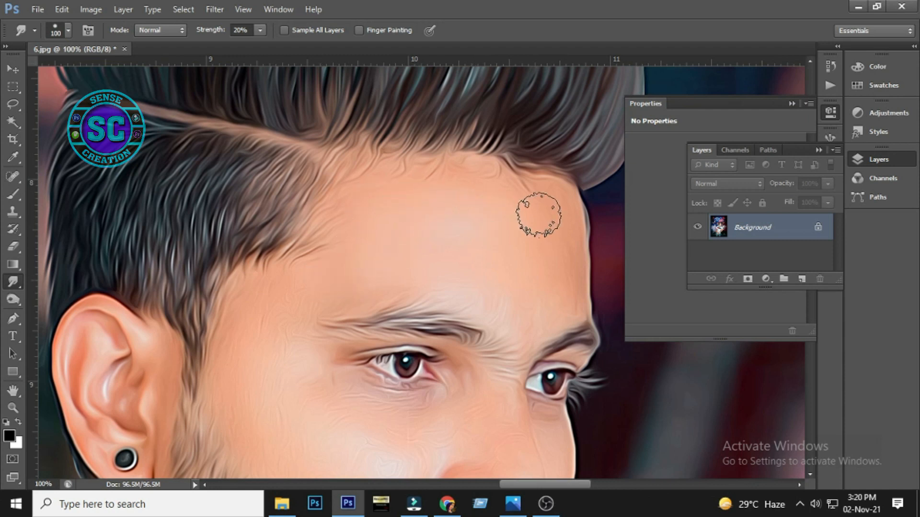
Step: Smudge the skin around the eyes, cheeks and nose at 20% strength, reducing the brush to 60 px for the nose
scroll(287, 308, "down", 2)
key("bracketright")
key("bracketleft")
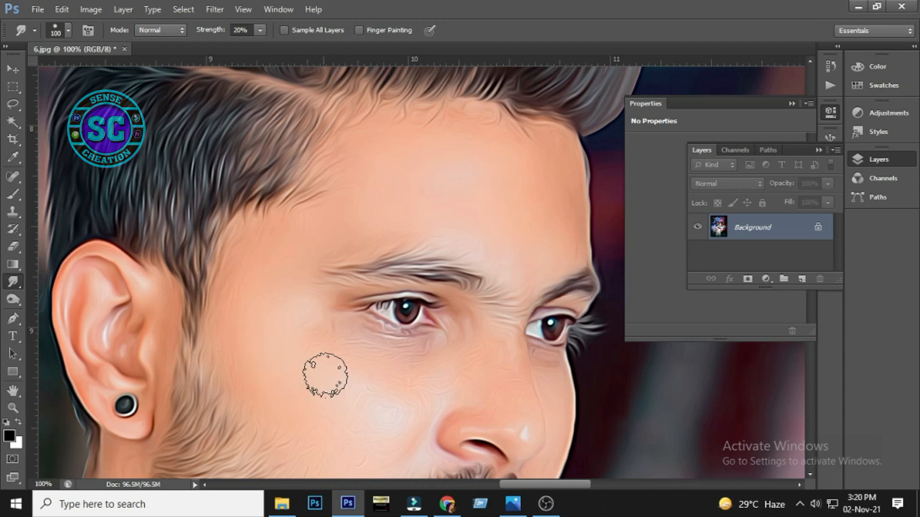
scroll(391, 369, "down", 2)
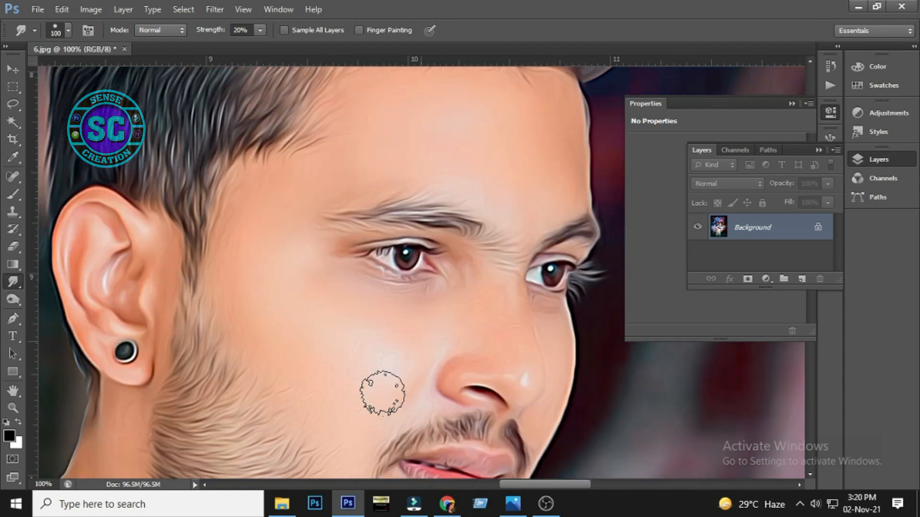
key("bracketleft")
key("bracketleft")
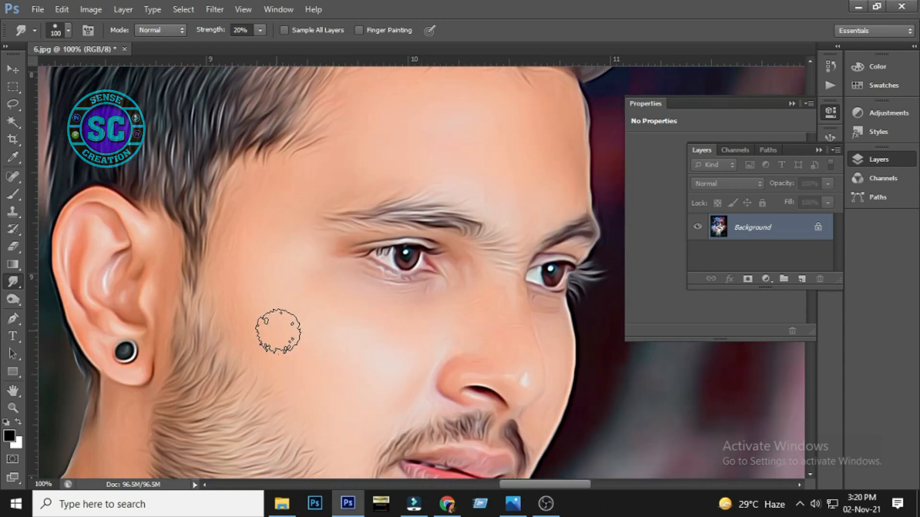
scroll(353, 373, "down", 2)
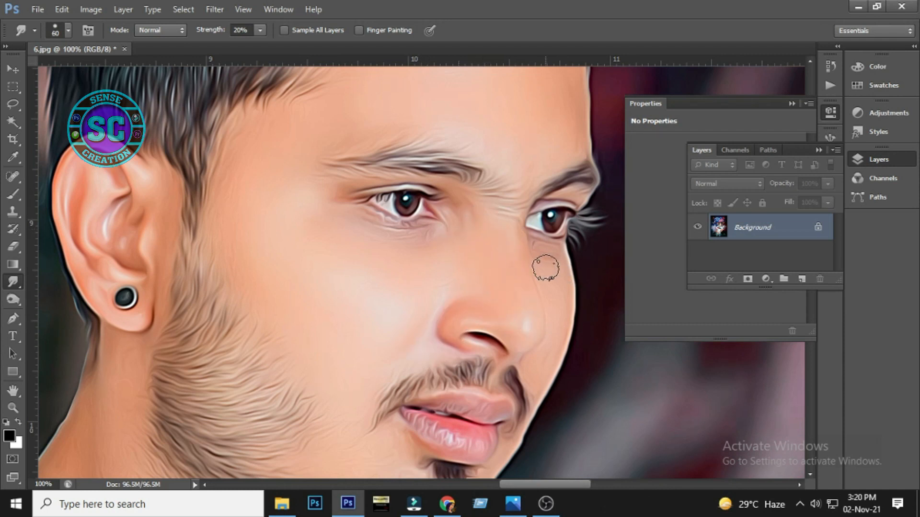
key("bracketleft")
Step: Smudge the skin around the lower cheek, chin and neck at 20% strength, enlarging the brush to 125 px for the neck
scroll(368, 349, "down", 4)
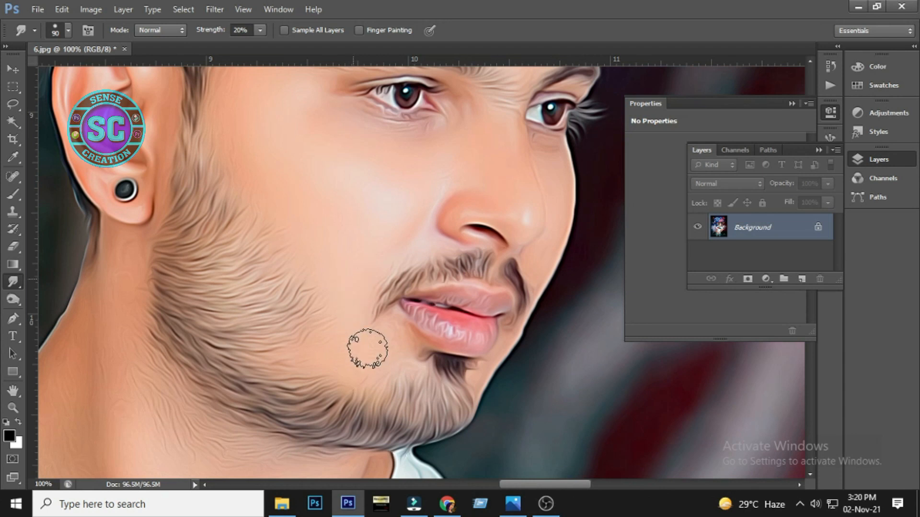
scroll(240, 278, "down", 3)
key("bracketright")
key("bracketright")
key("bracketright")
key("bracketright")
key("bracketright")
key("bracketright")
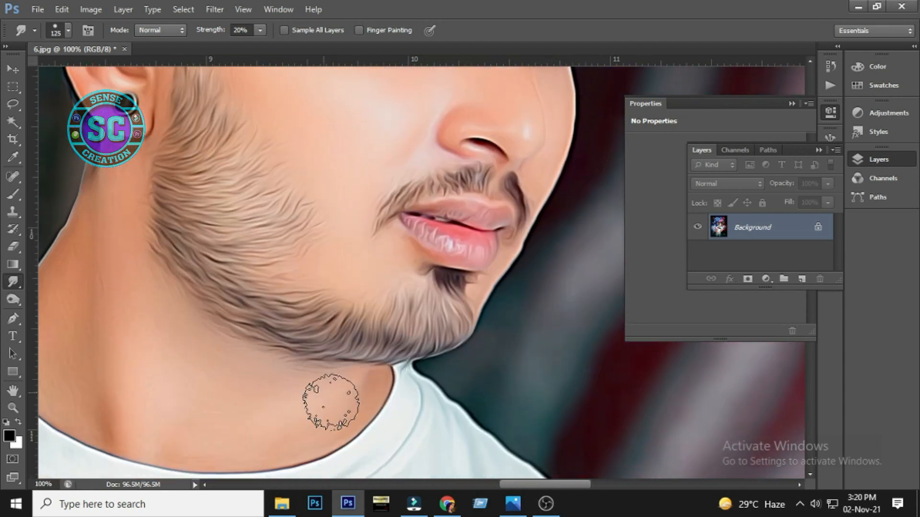
left_click_drag(120, 369, 301, 400)
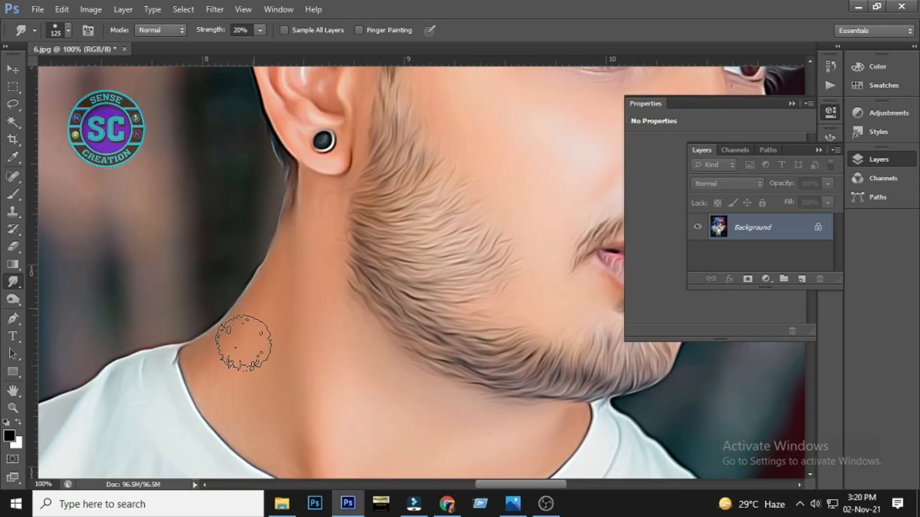
Step: Switch to the Move tool, review the whole retouched picture and save it
left_click(326, 339, "alt")
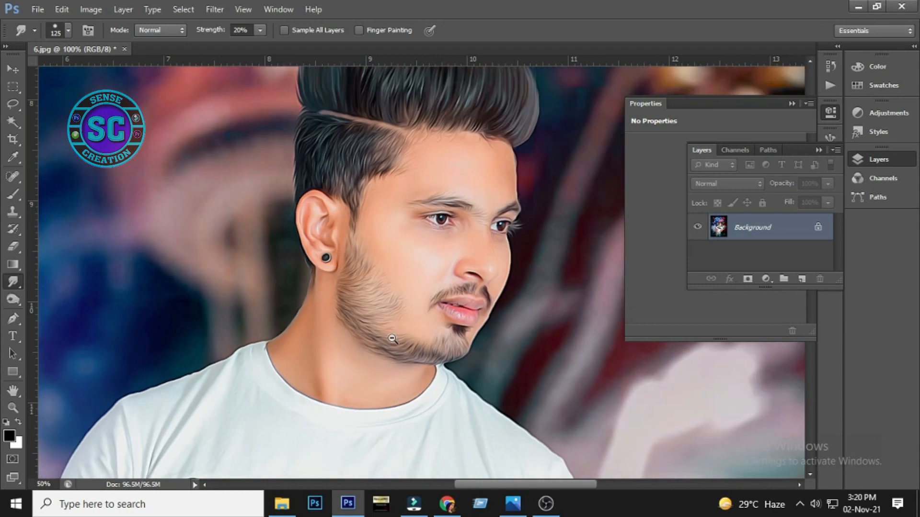
key("v")
left_click(377, 304, "alt")
left_click(376, 303, "alt")
left_click(377, 303, "alt")
left_click_drag(354, 355, 389, 319)
left_click_drag(423, 291, 423, 315)
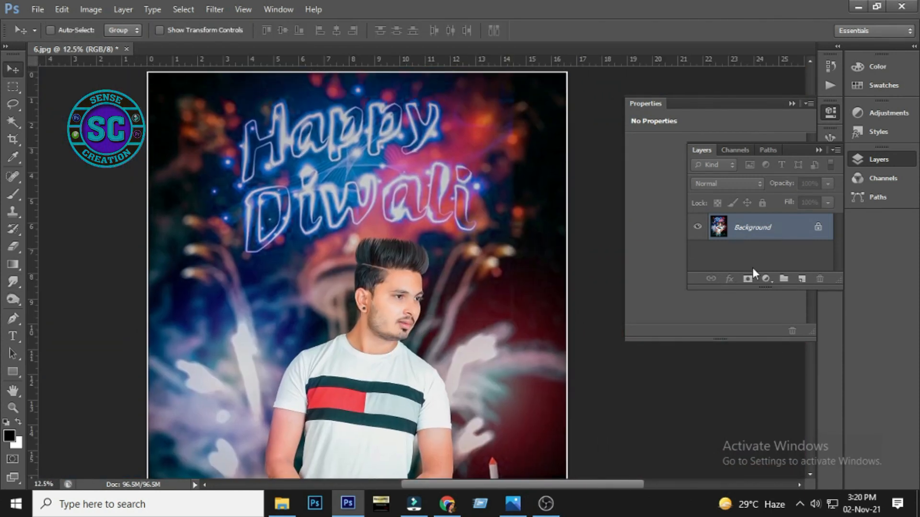
left_click_drag(389, 374, 389, 322)
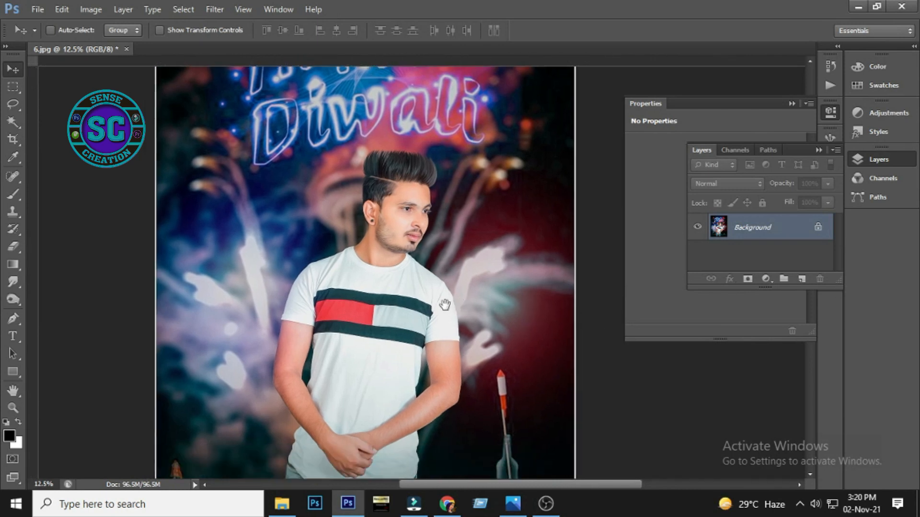
key("ctrl+s")
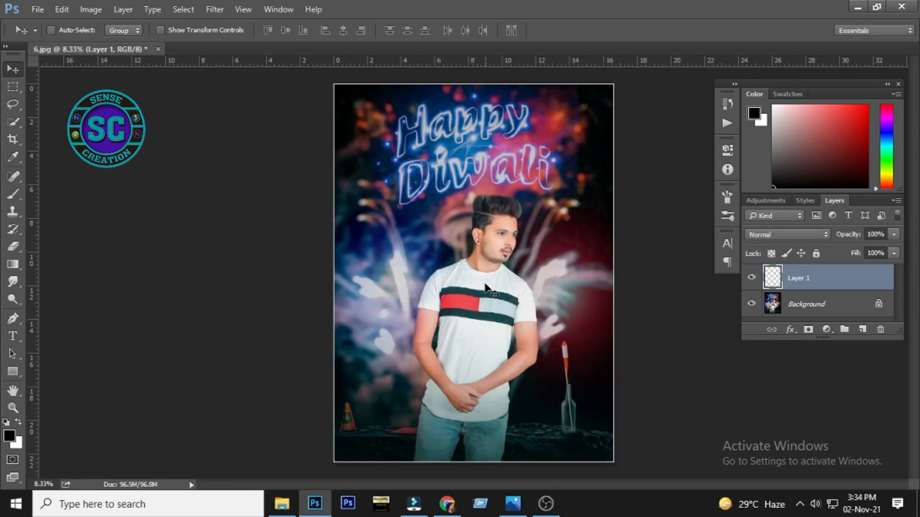
Step: Move the ONEclick logo on Layer 1 to the picture's lower-left corner and enlarge it
key("ctrl+t")
key("Return")
left_click_drag(484, 286, 374, 454)
scroll(387, 437, "up", 2)
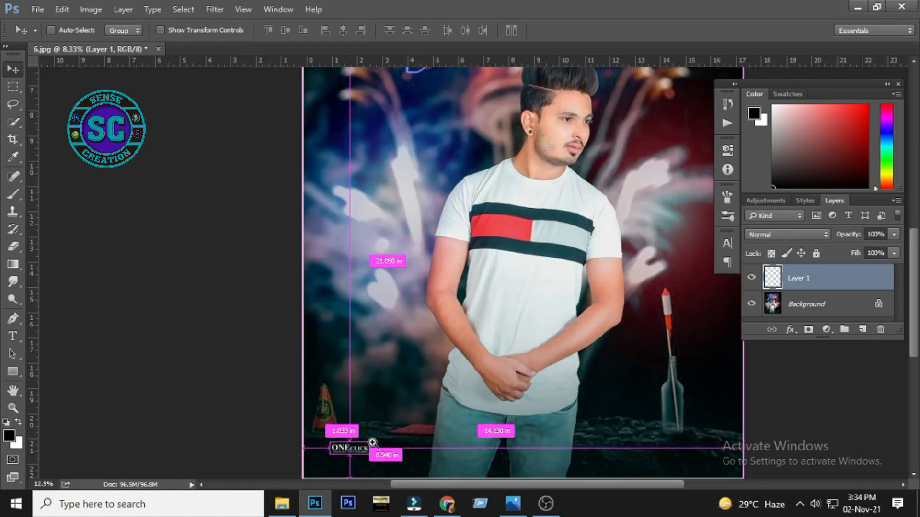
key("ctrl+t")
left_click_drag(378, 375, 378, 396)
key("Return")
scroll(384, 359, "down", 2)
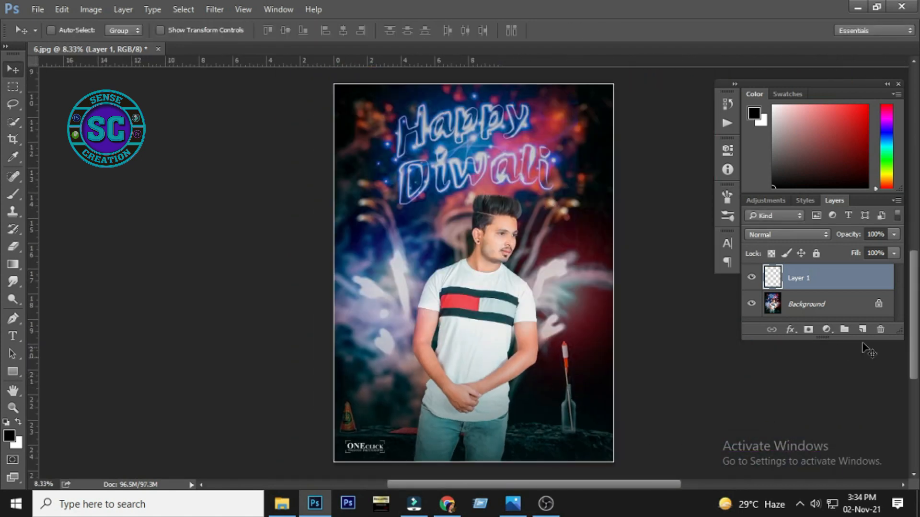
Step: Merge the logo layer into the Background
key("ctrl+e")
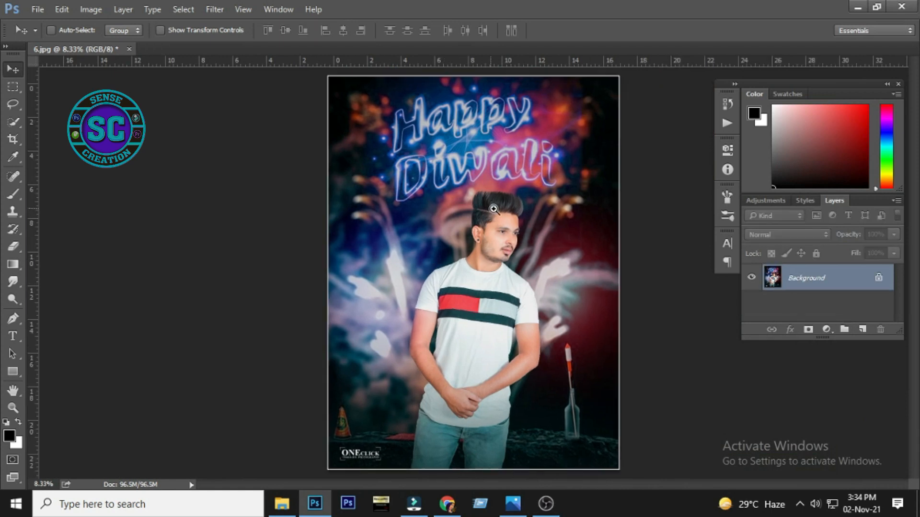
scroll(527, 269, "up", 1)
scroll(528, 269, "down", 1)
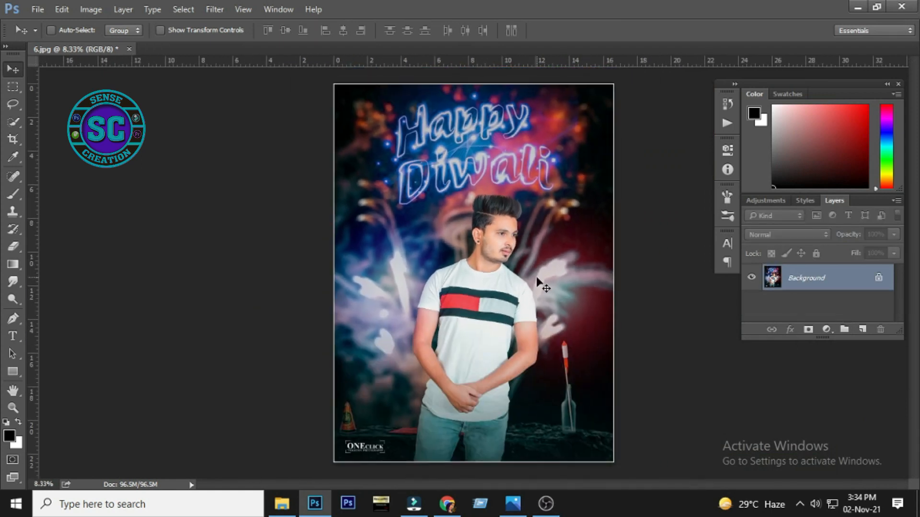
scroll(536, 281, "up", 1)
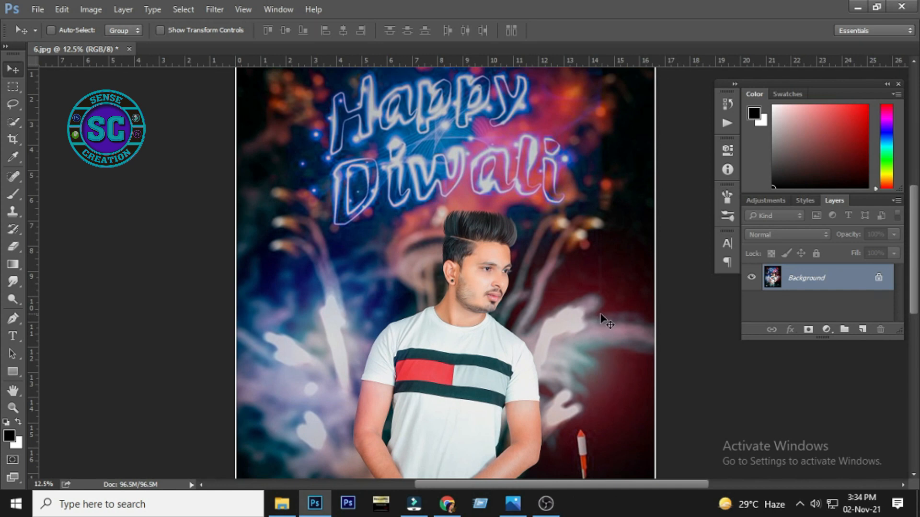
scroll(603, 320, "up", 1)
Step: Save the finished Happy Diwali image
key("ctrl+shift+s")
left_click(149, 361)
key("Down")
left_click(907, 7)
left_click(907, 8)
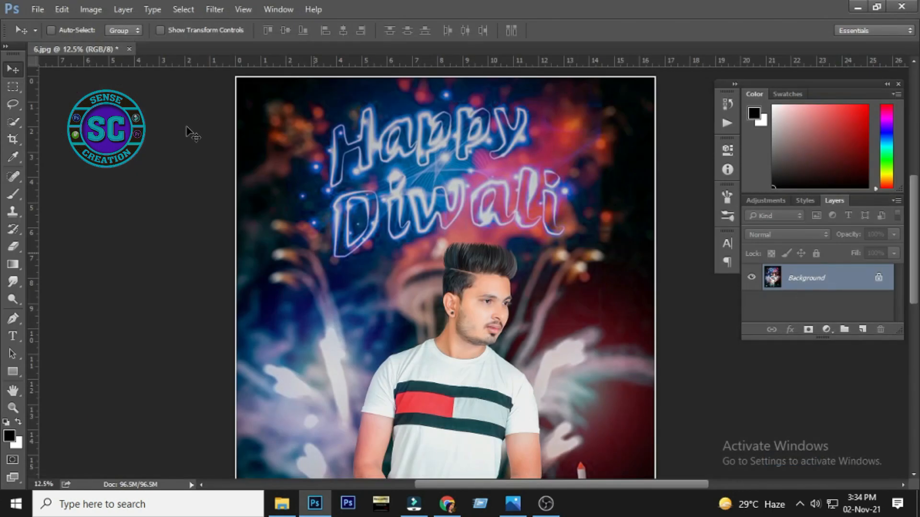
scroll(511, 265, "down", 2)
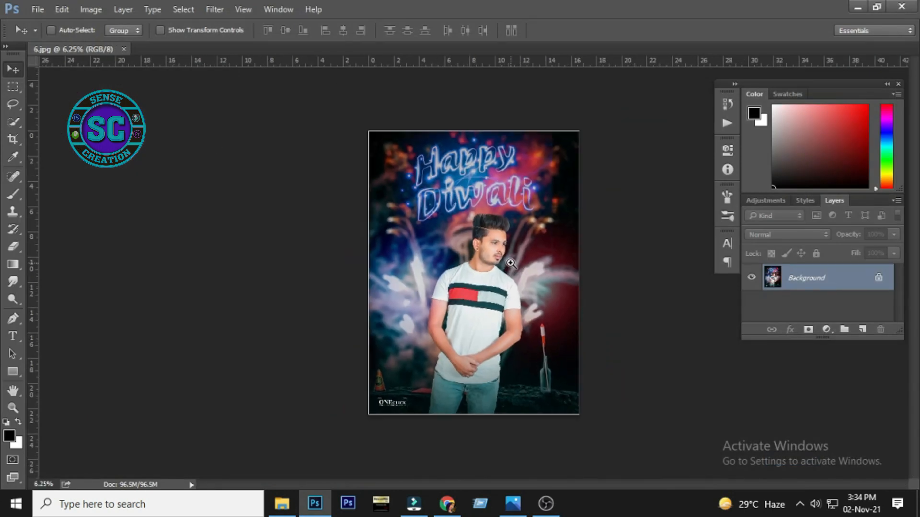
scroll(503, 261, "up", 1)
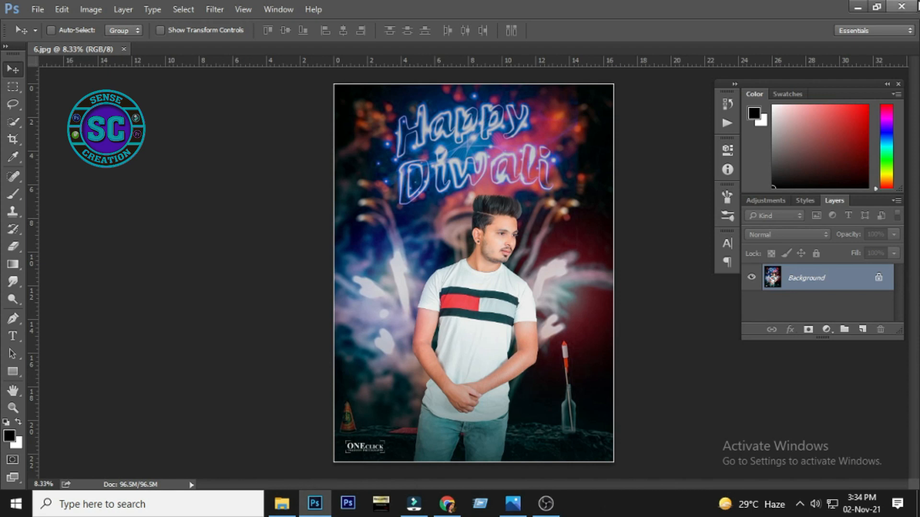
left_click(546, 503)
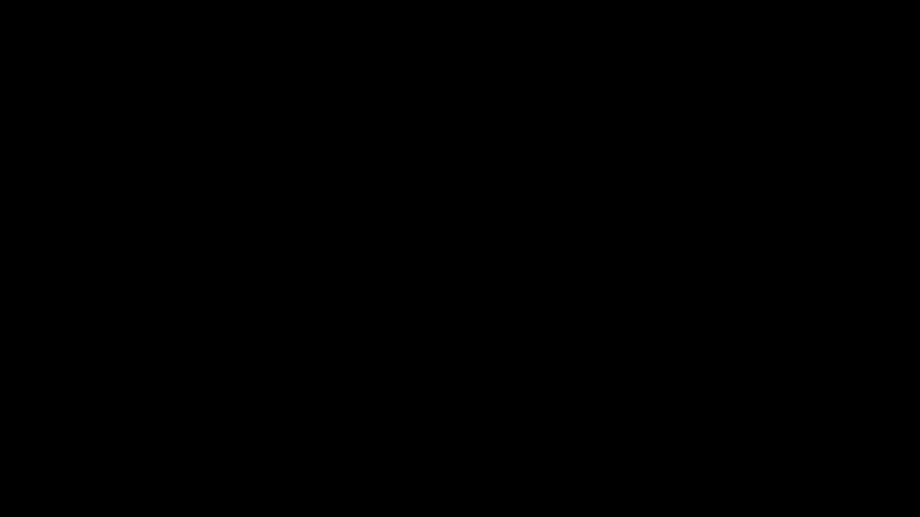